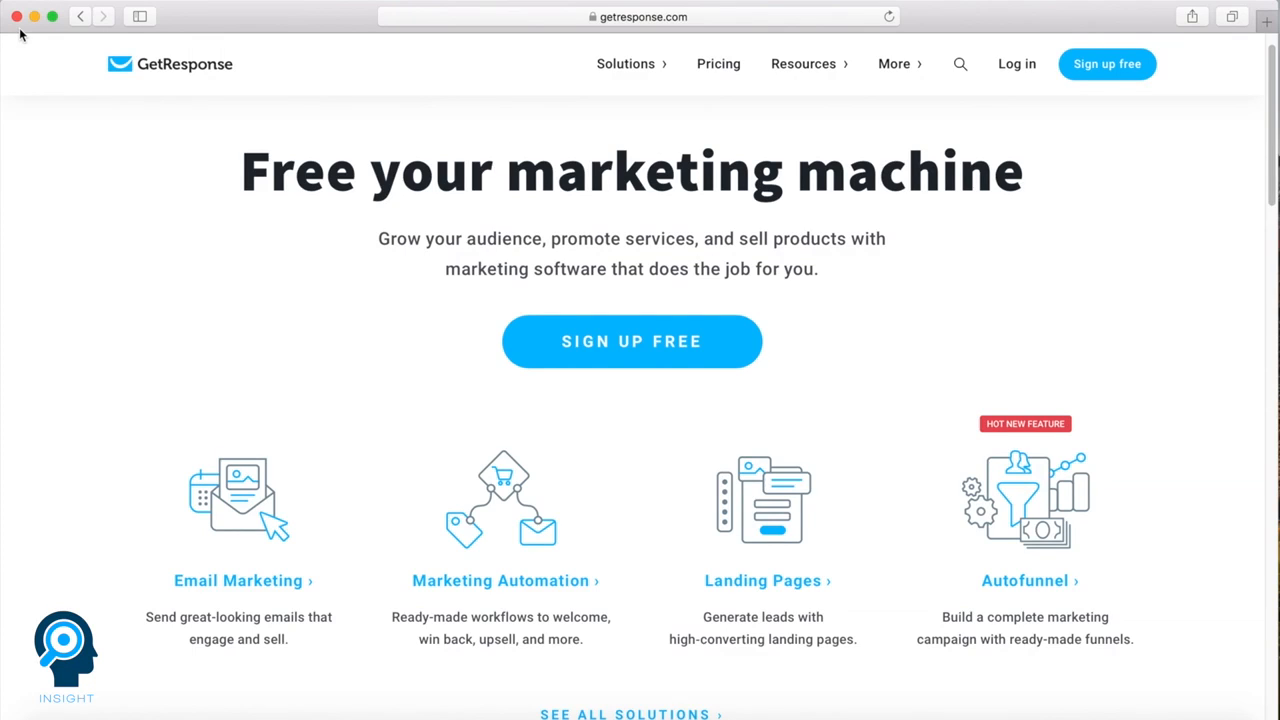
Look over the Email Marketing section of the GetResponse site and open its video
click(82, 17)
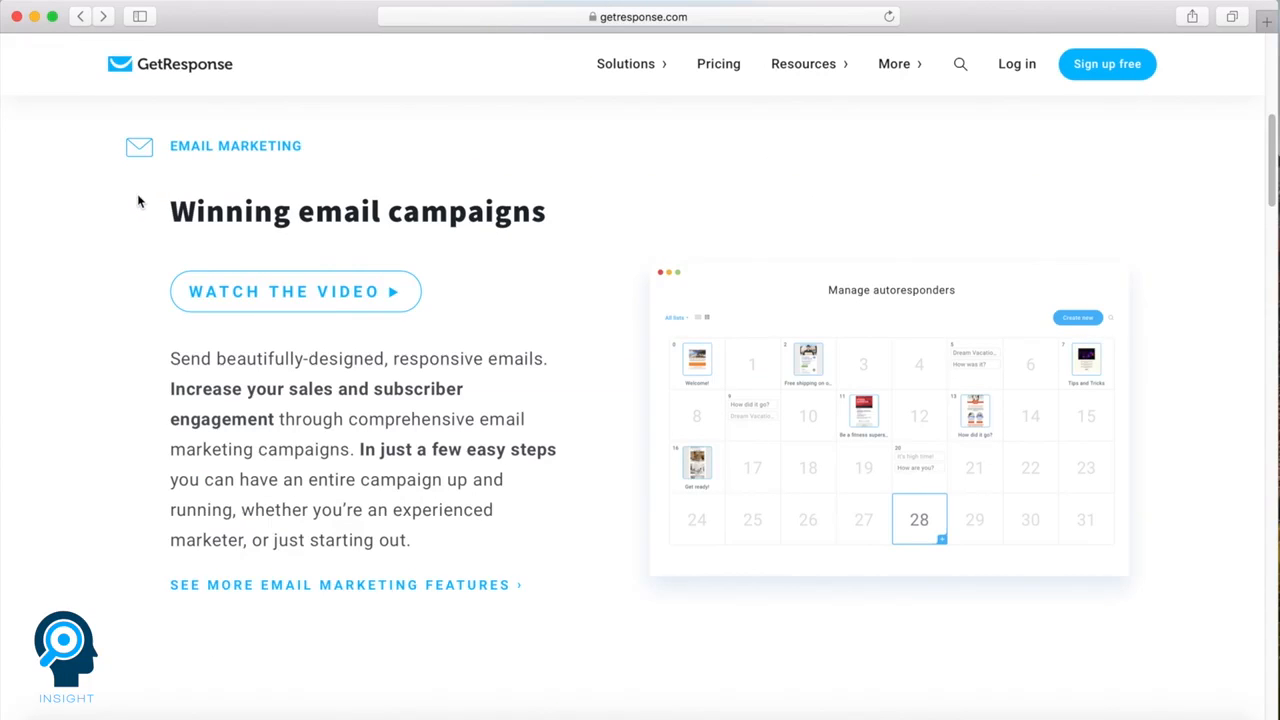
click(305, 291)
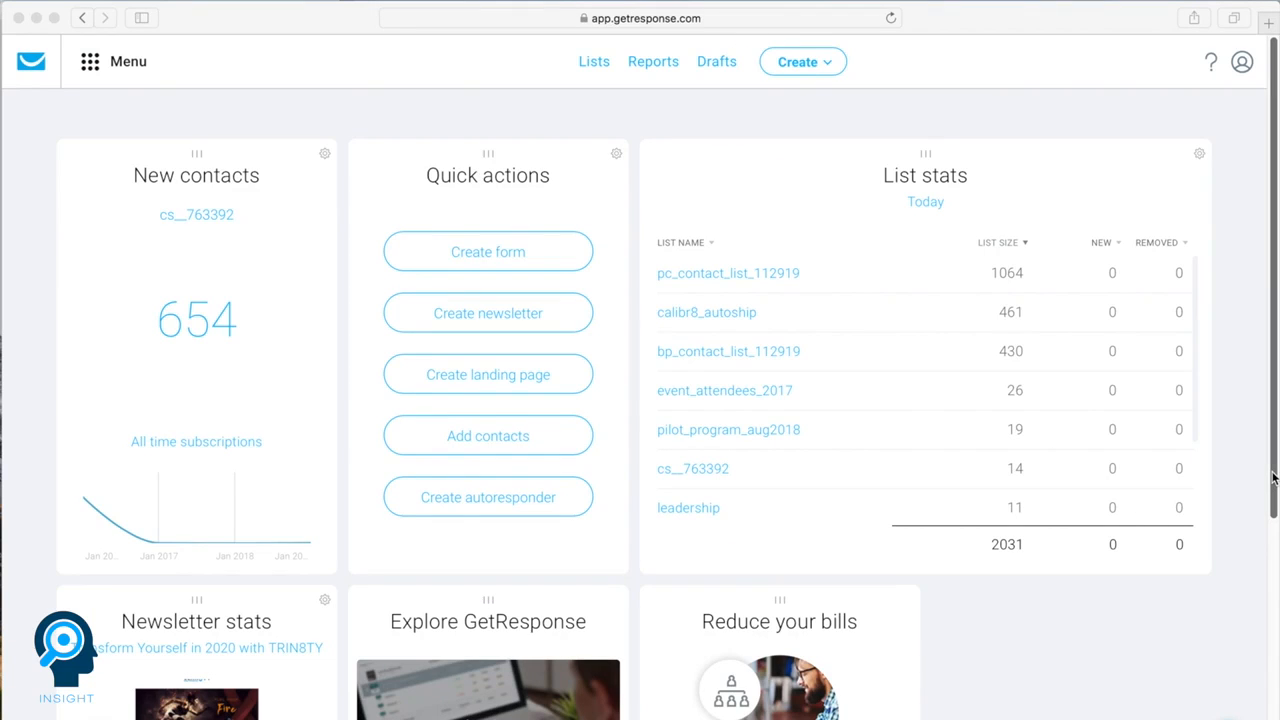
Look over the account dashboard's widgets and the available help and support options
click(1272, 473)
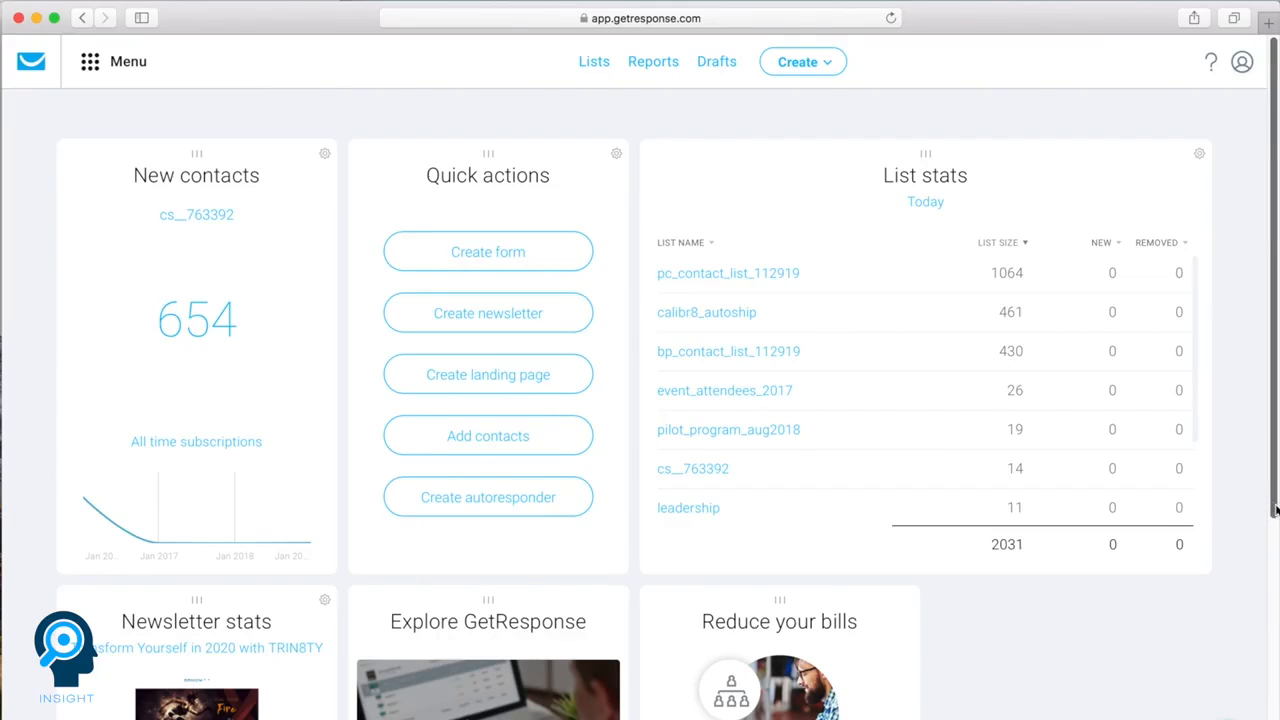
drag(1276, 517, 1276, 719)
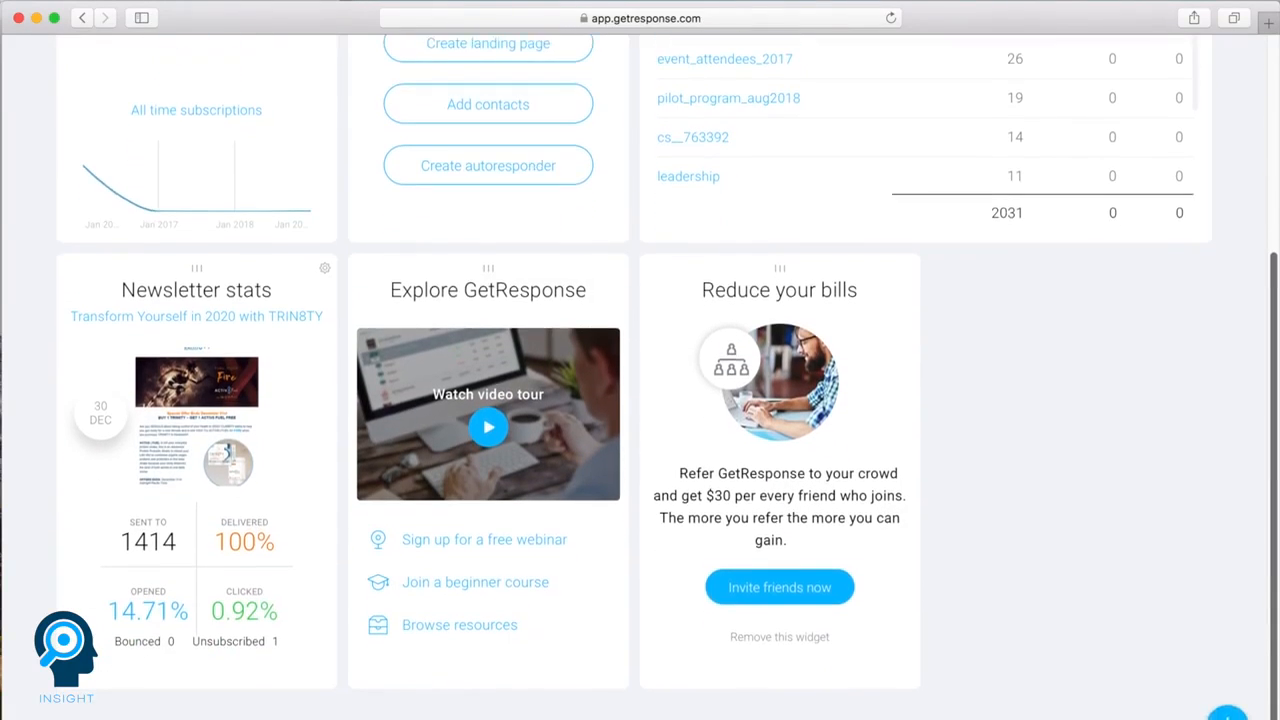
scroll(1258, 580, up, 5)
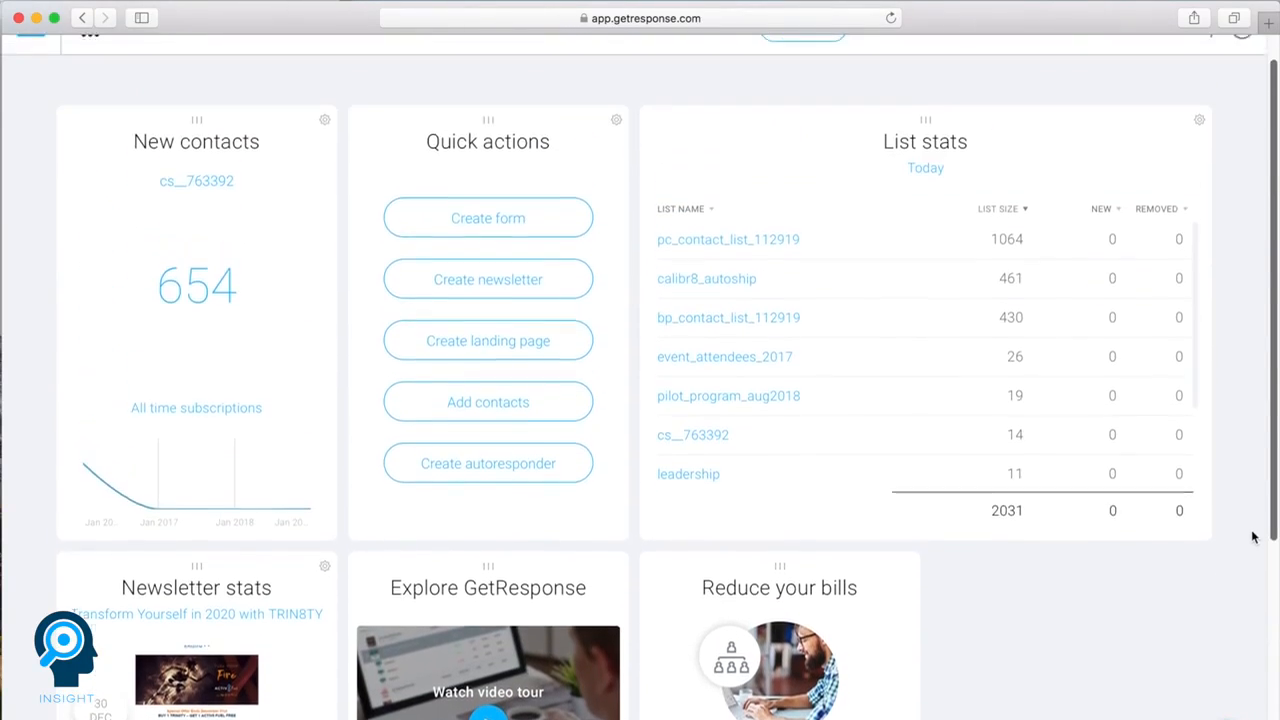
click(1210, 62)
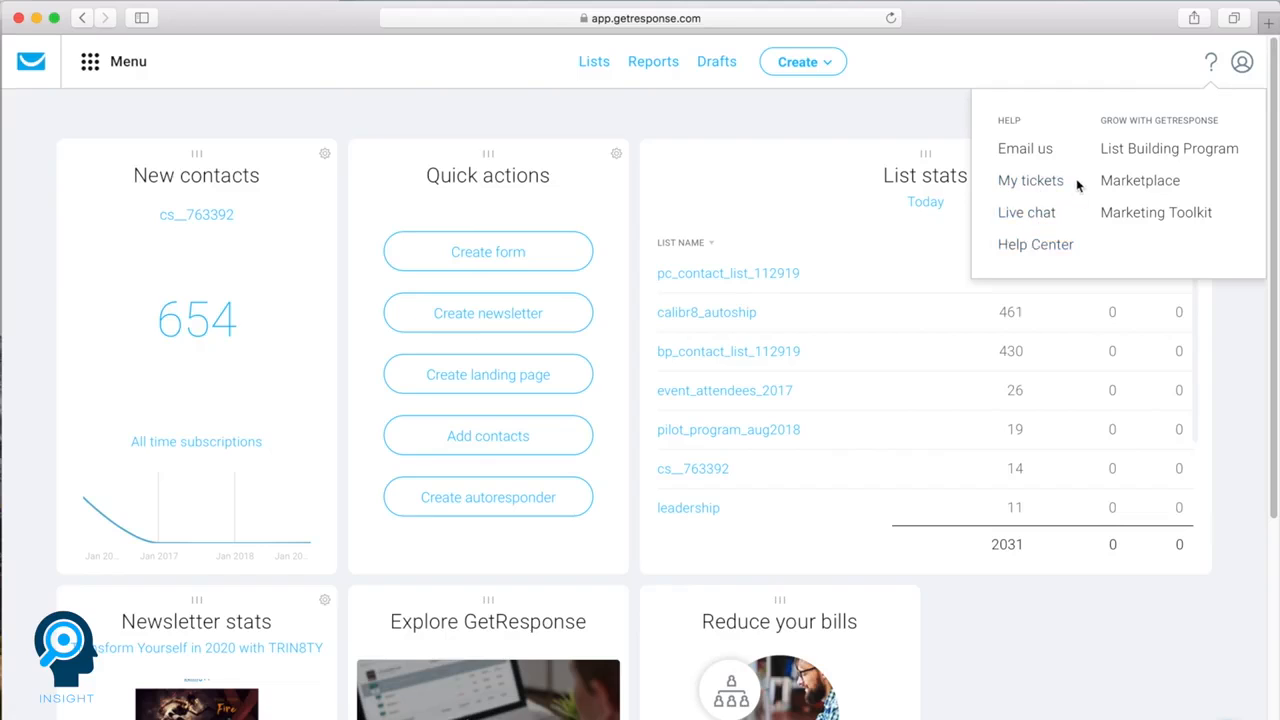
click(1212, 62)
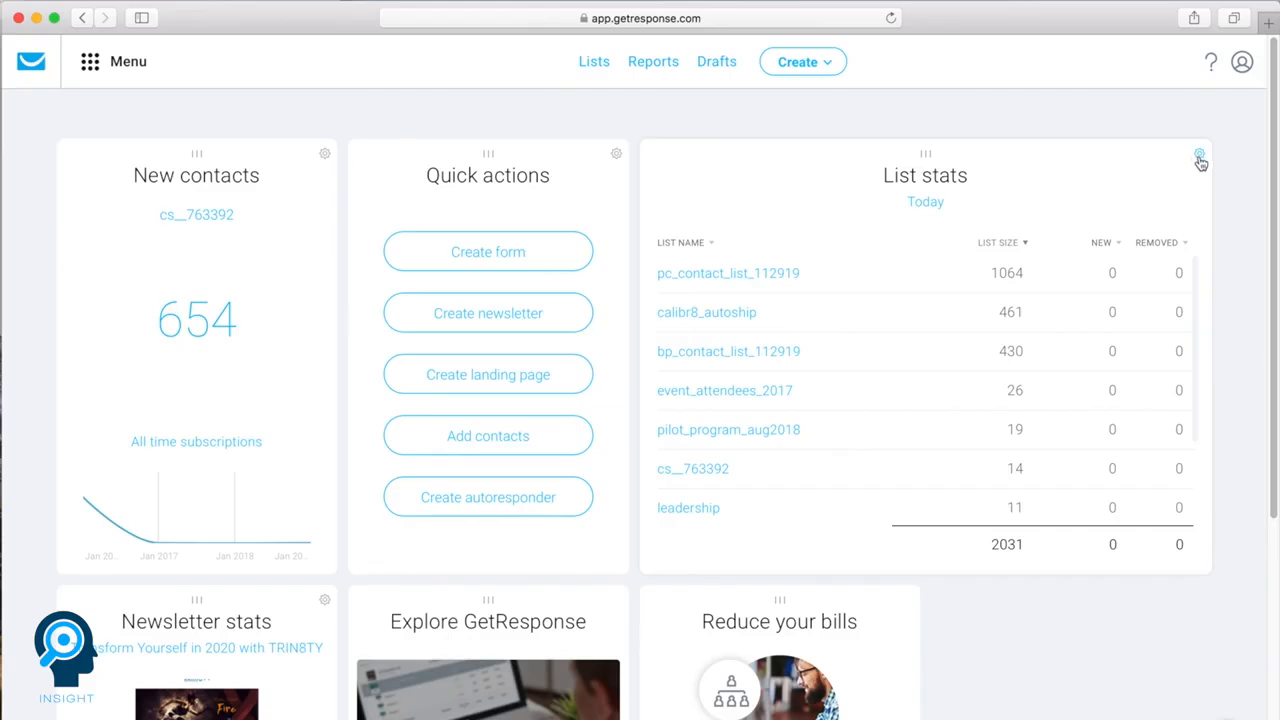
View the List stats widget's settings without saving and look over the Widget Library
click(1199, 157)
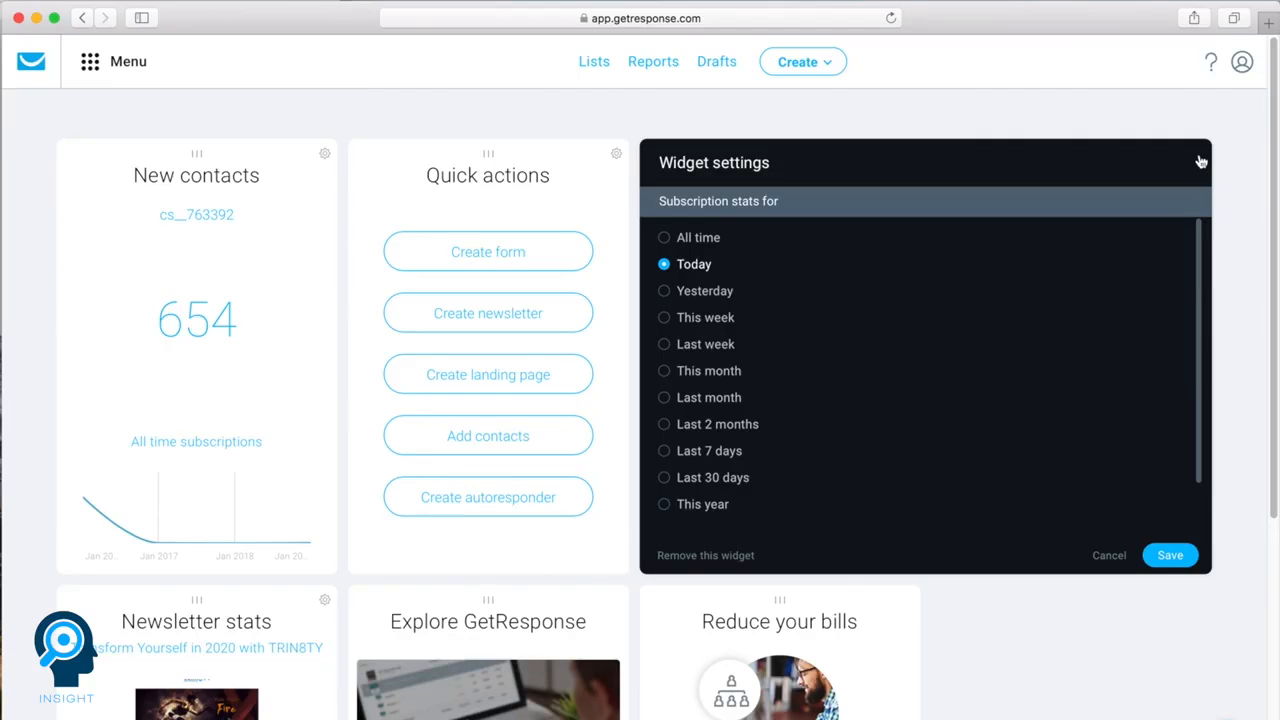
click(1112, 555)
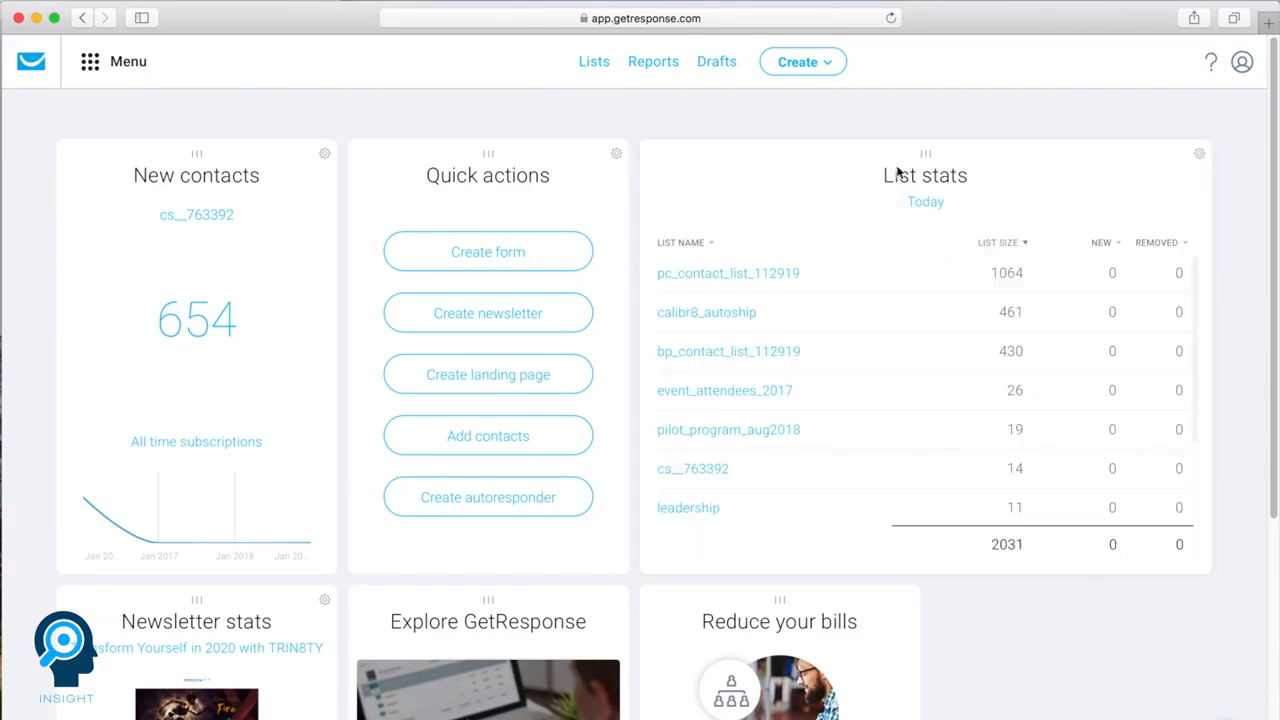
mouse_move(923, 163)
mouse_down()
mouse_move(891, 163)
mouse_move(911, 163)
mouse_up()
click(1205, 719)
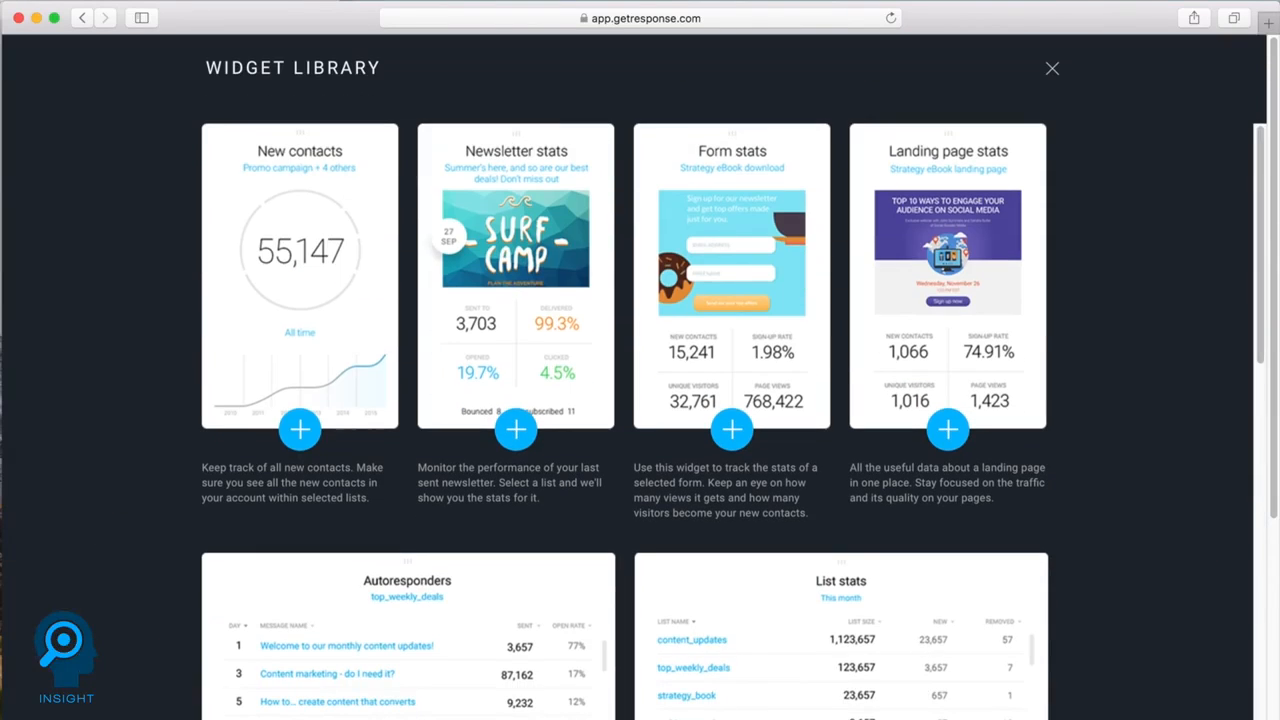
click(1054, 70)
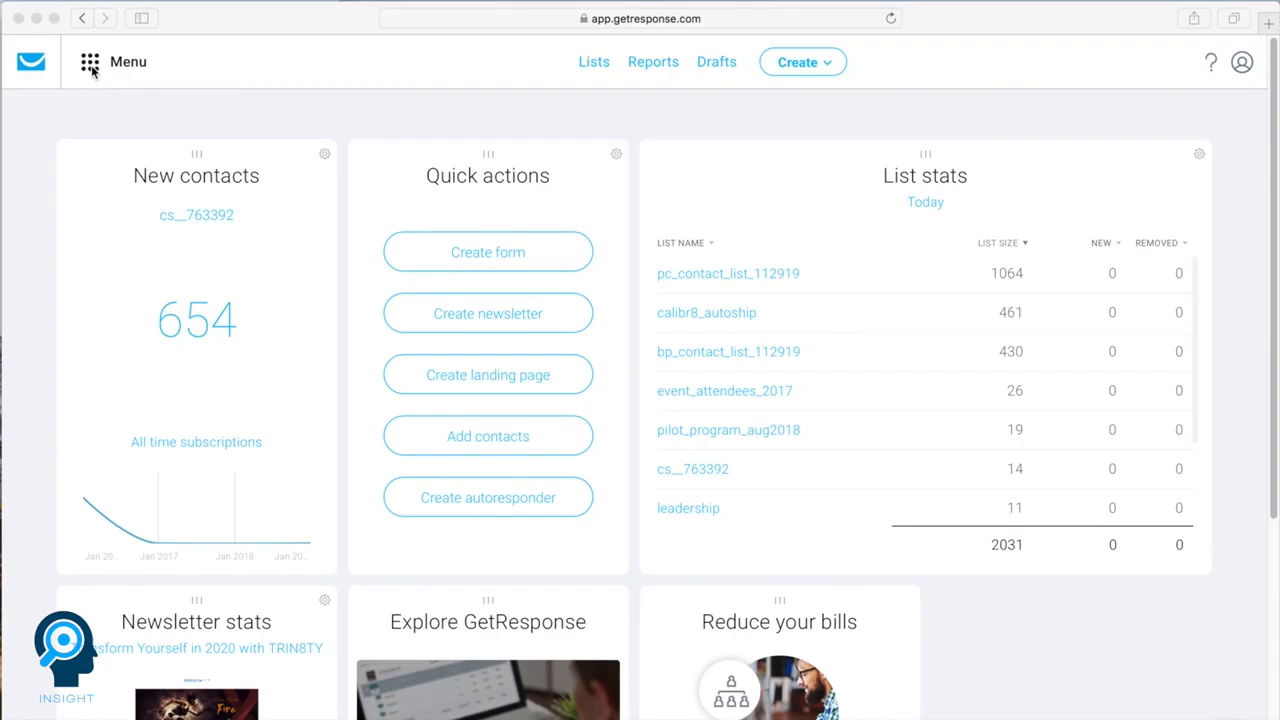
Examine the Communication Tools and Growth Tools offered for the account, along with the Create options
click(91, 70)
click(91, 72)
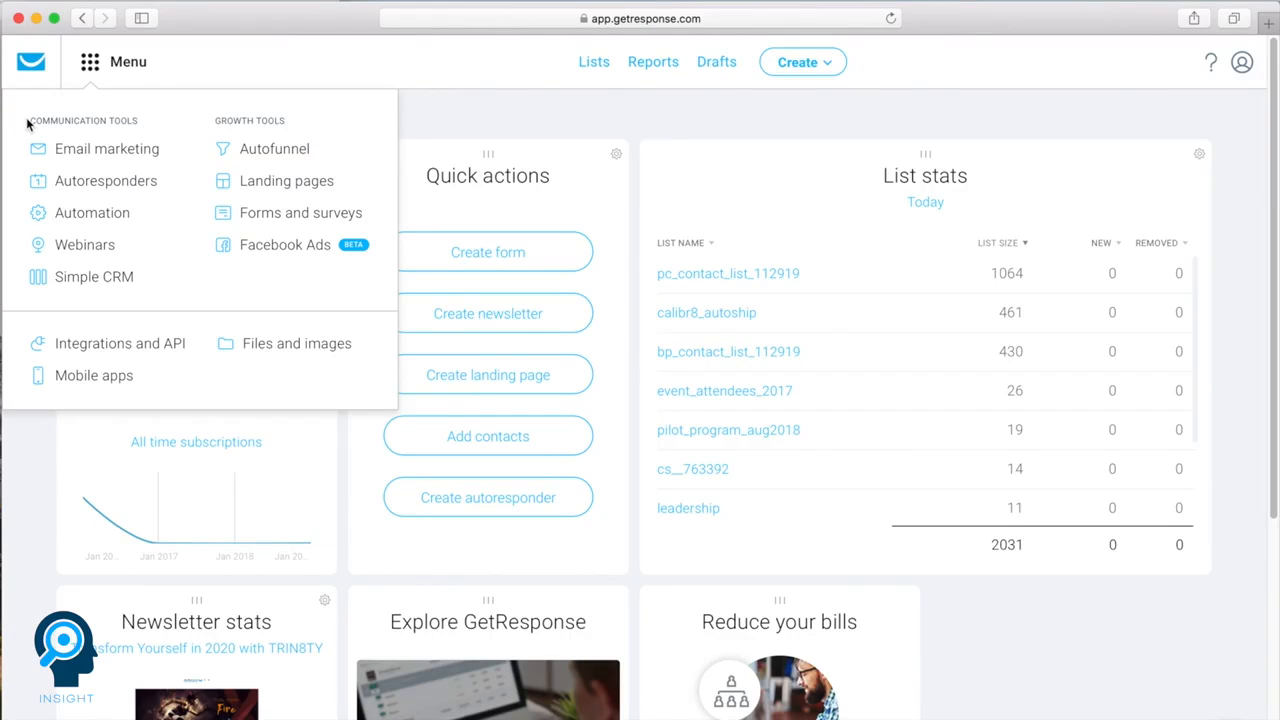
drag(33, 120, 137, 121)
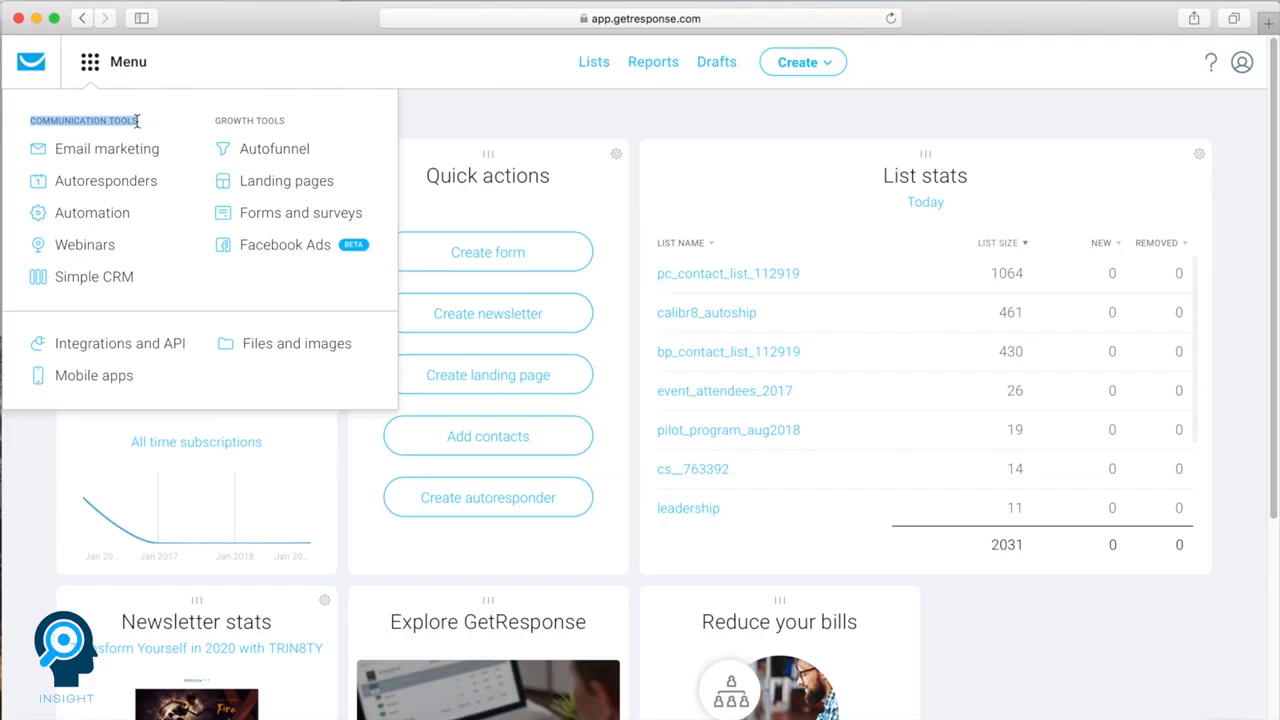
click(137, 121)
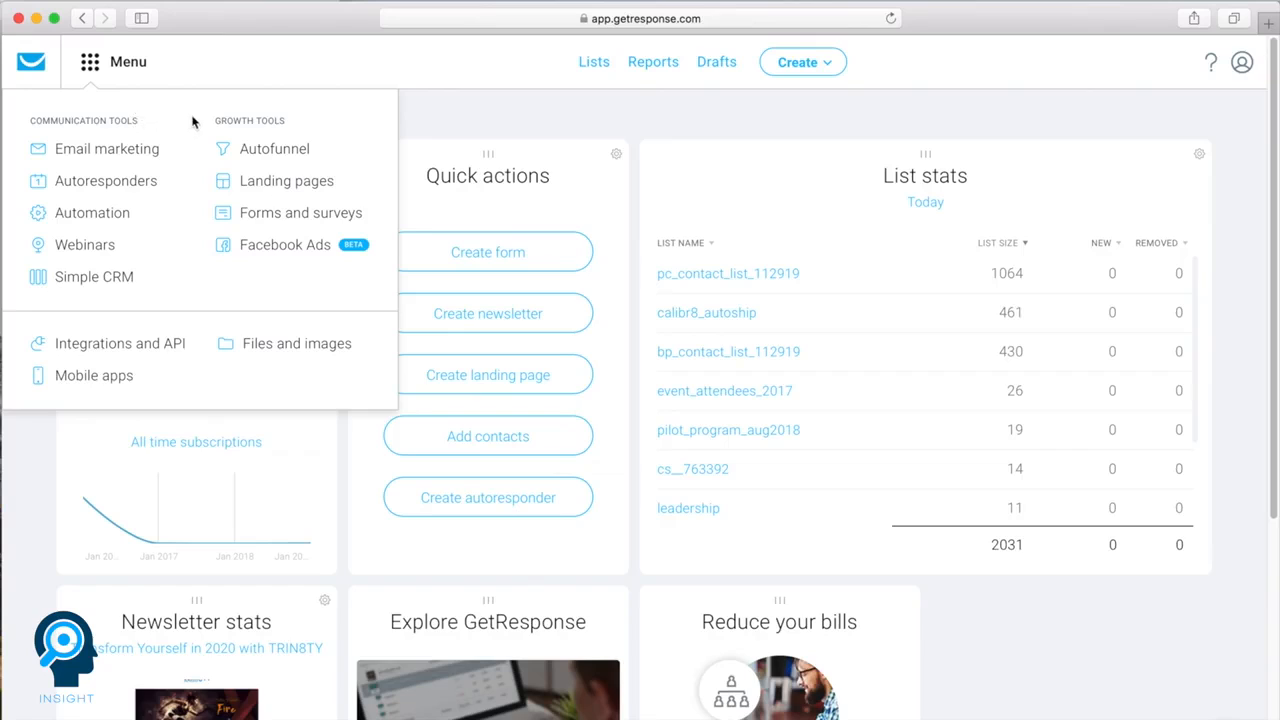
drag(214, 121, 286, 120)
click(285, 120)
click(808, 64)
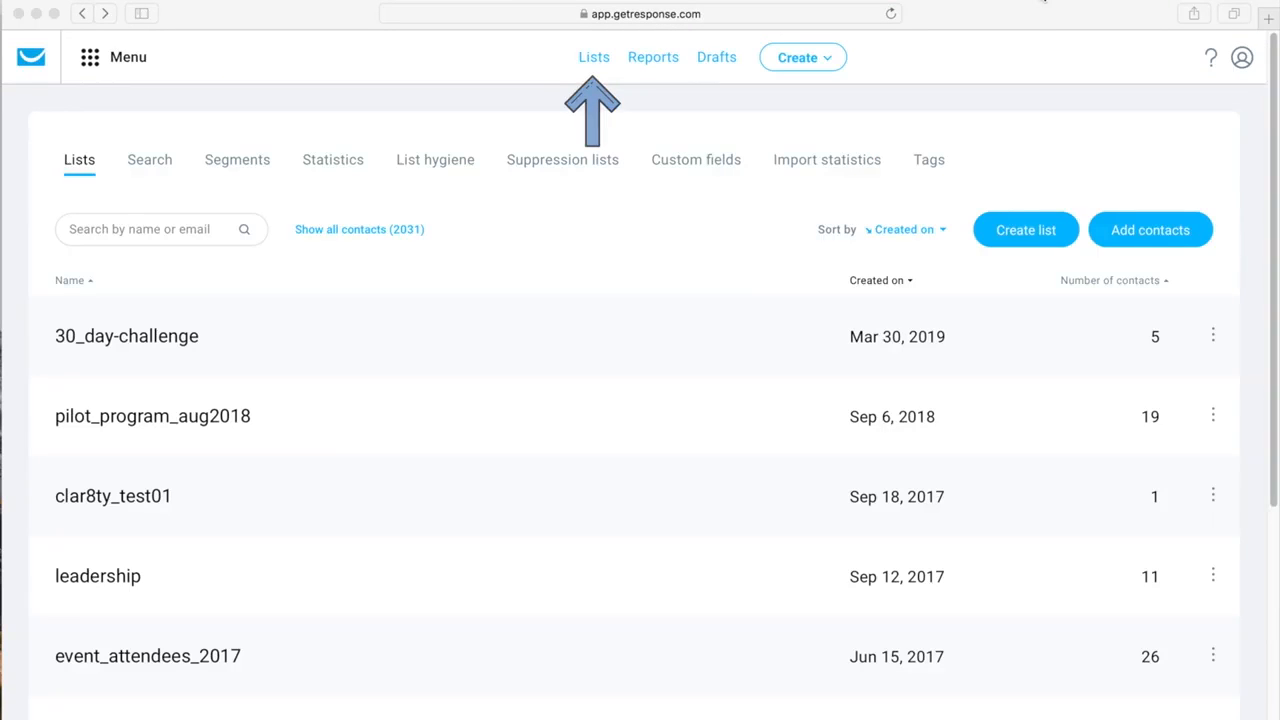
Create a new contact list named specialoffer_1
click(672, 332)
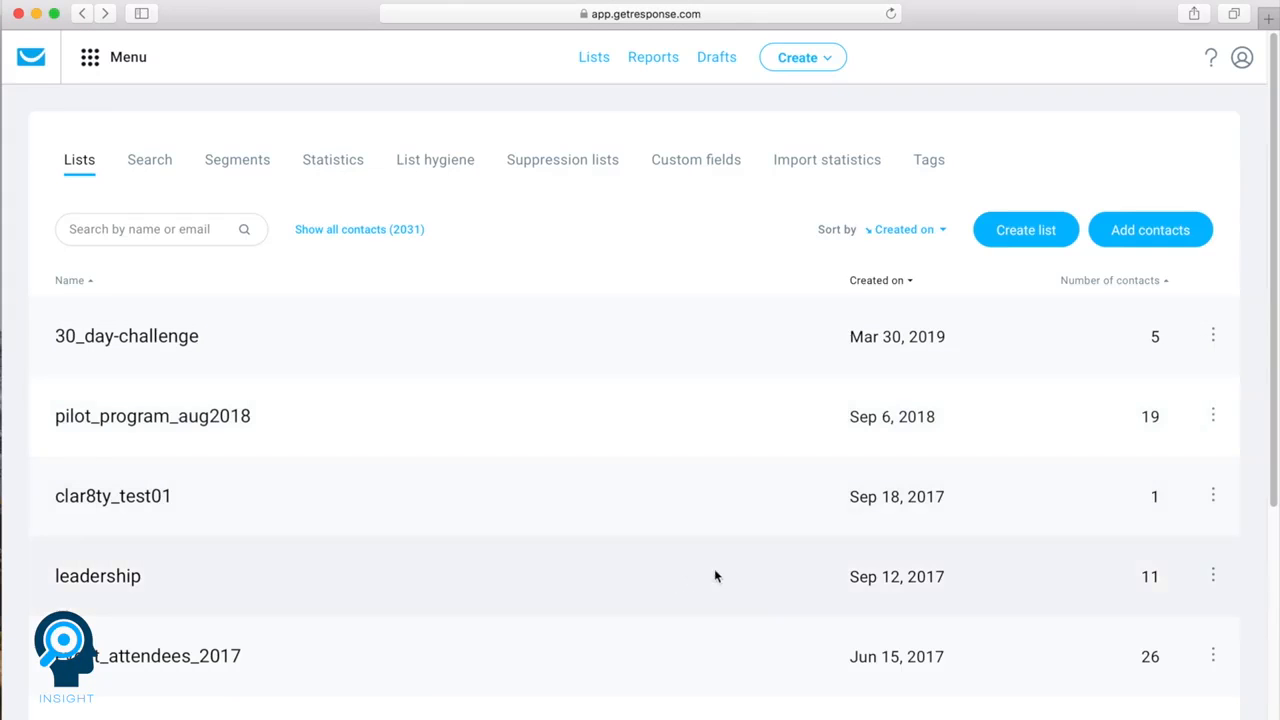
click(1010, 238)
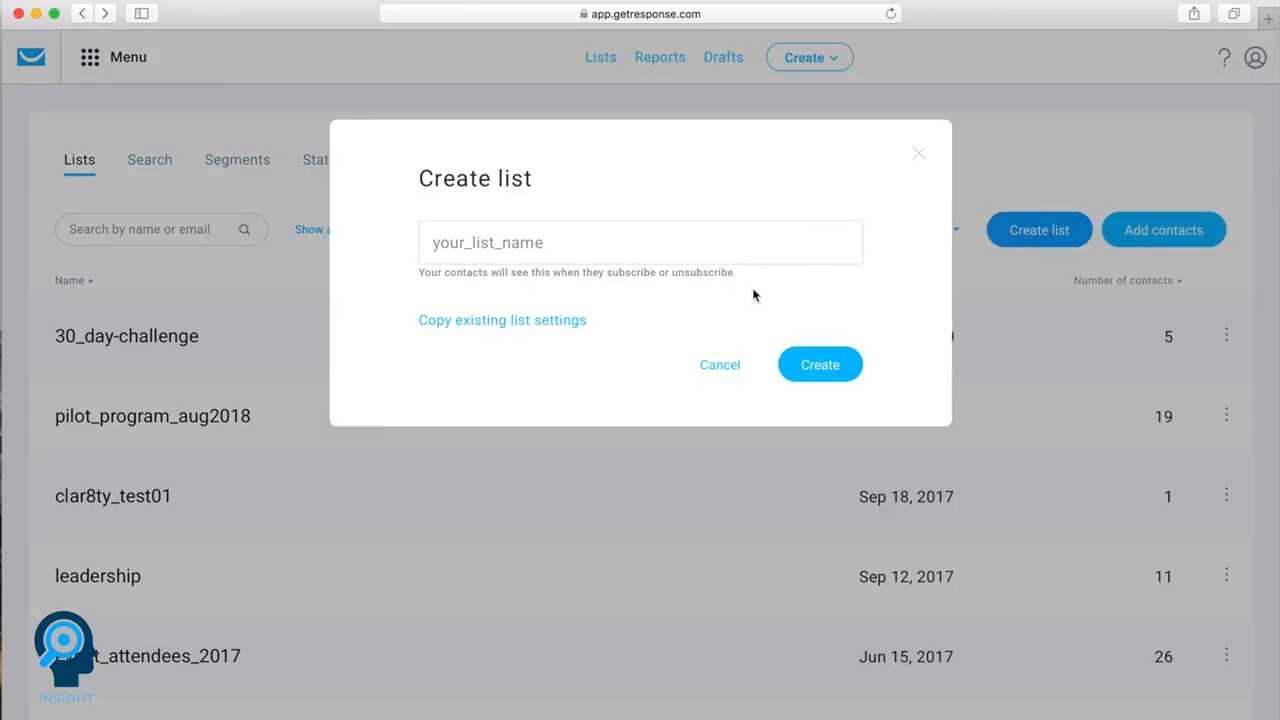
click(588, 248)
text(specialoffer_1)
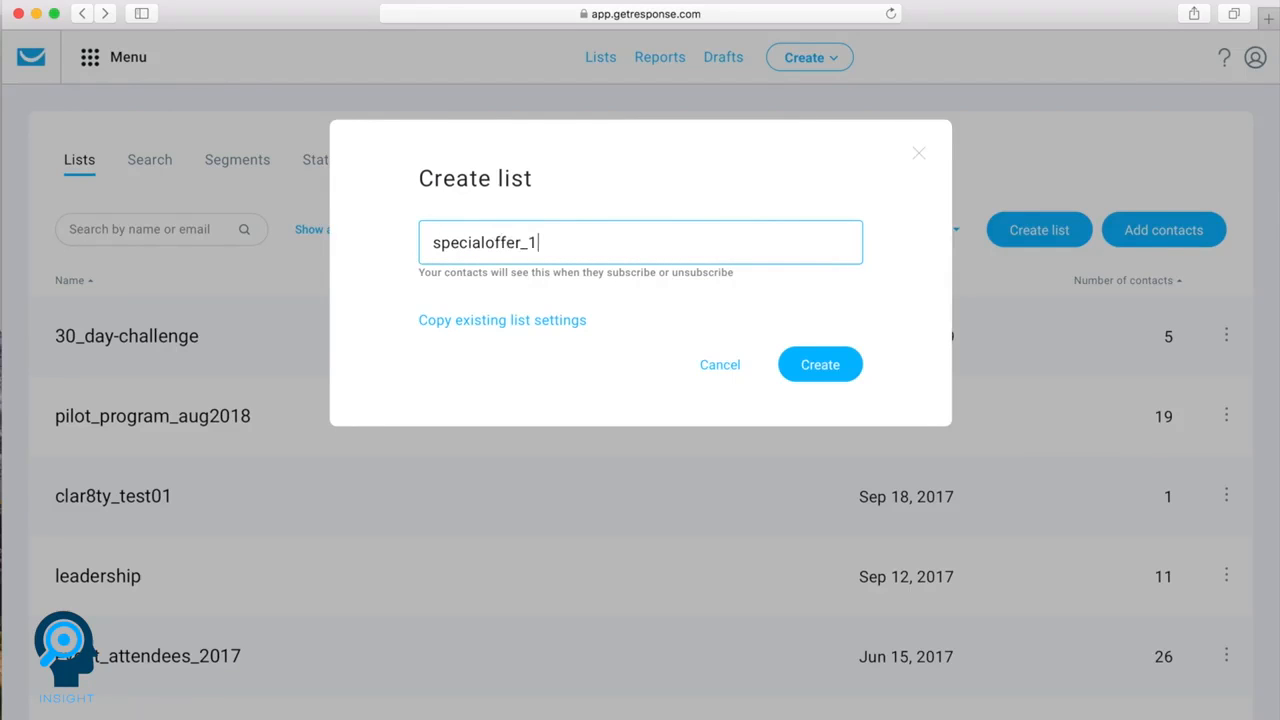
click(821, 376)
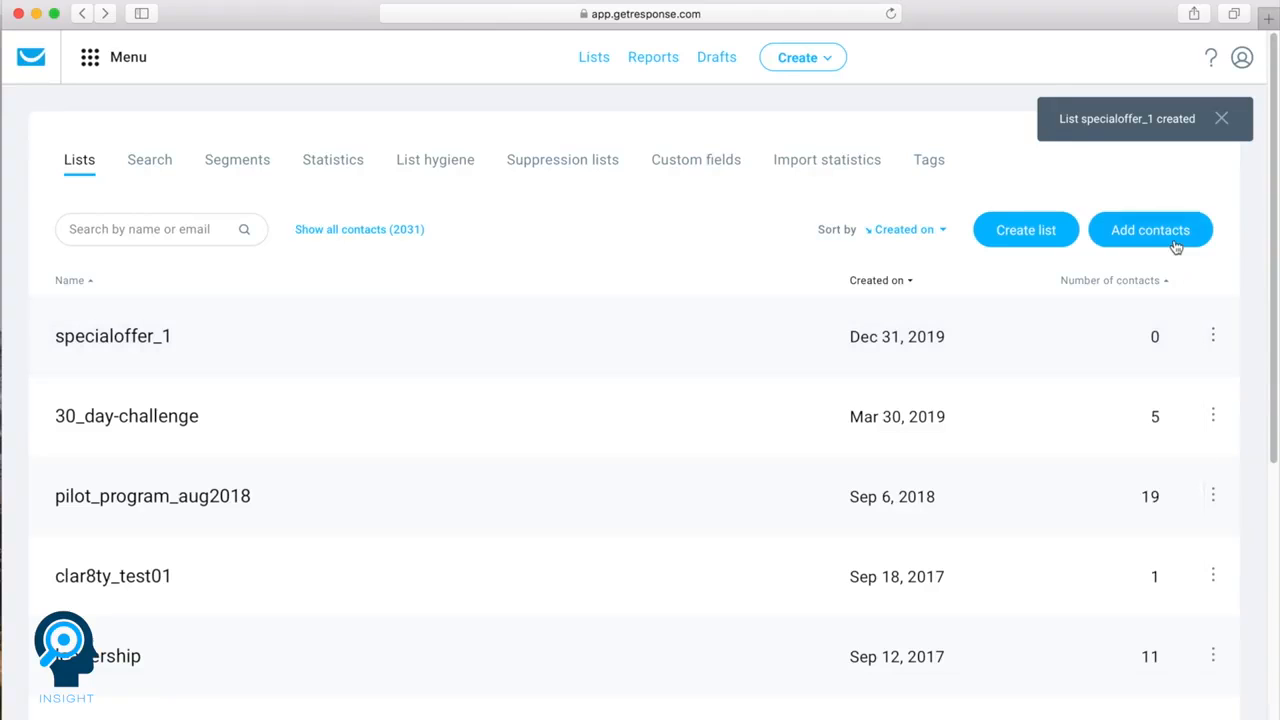
Open the form for adding contacts to the specialoffer_1 list, with that list chosen as the target
click(1215, 337)
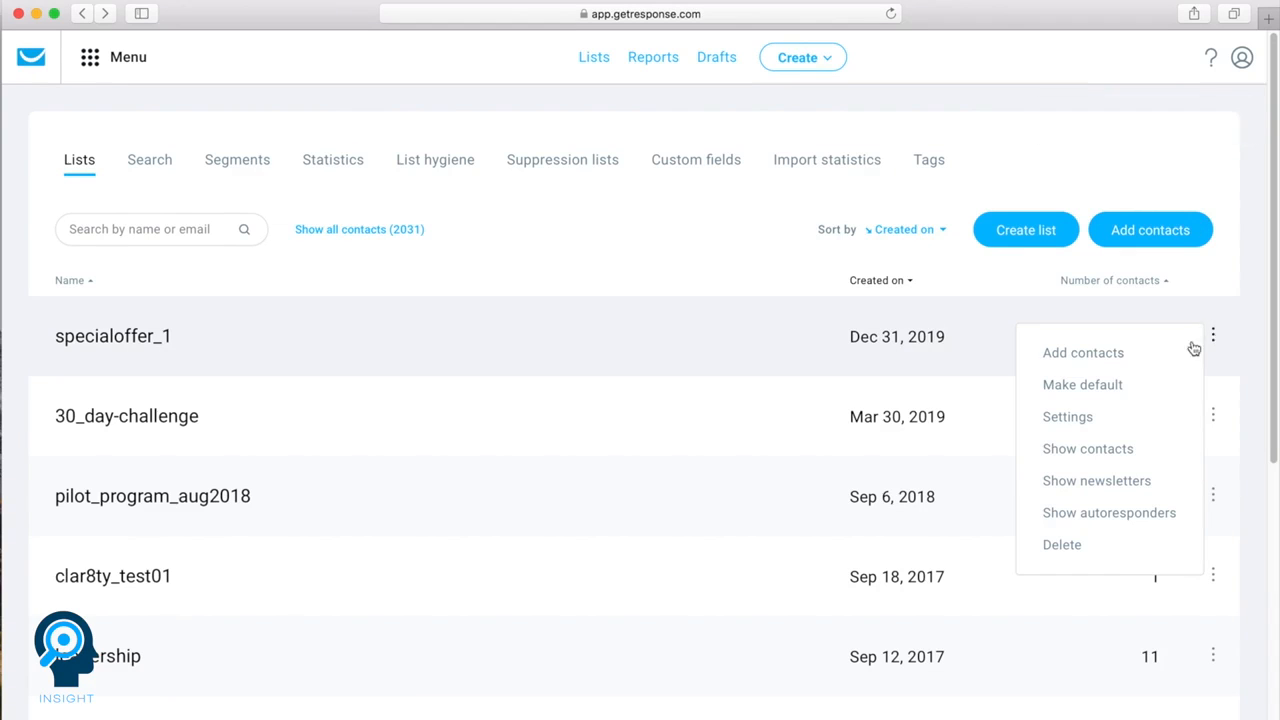
click(1097, 353)
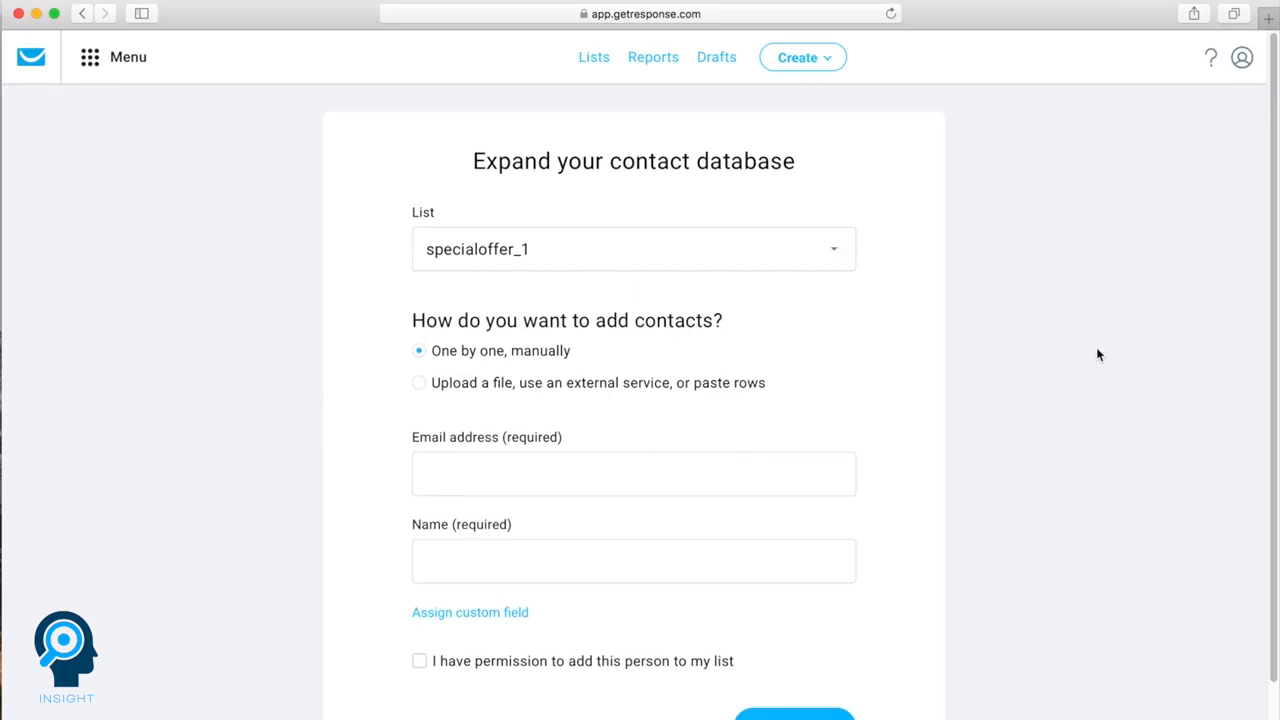
click(823, 265)
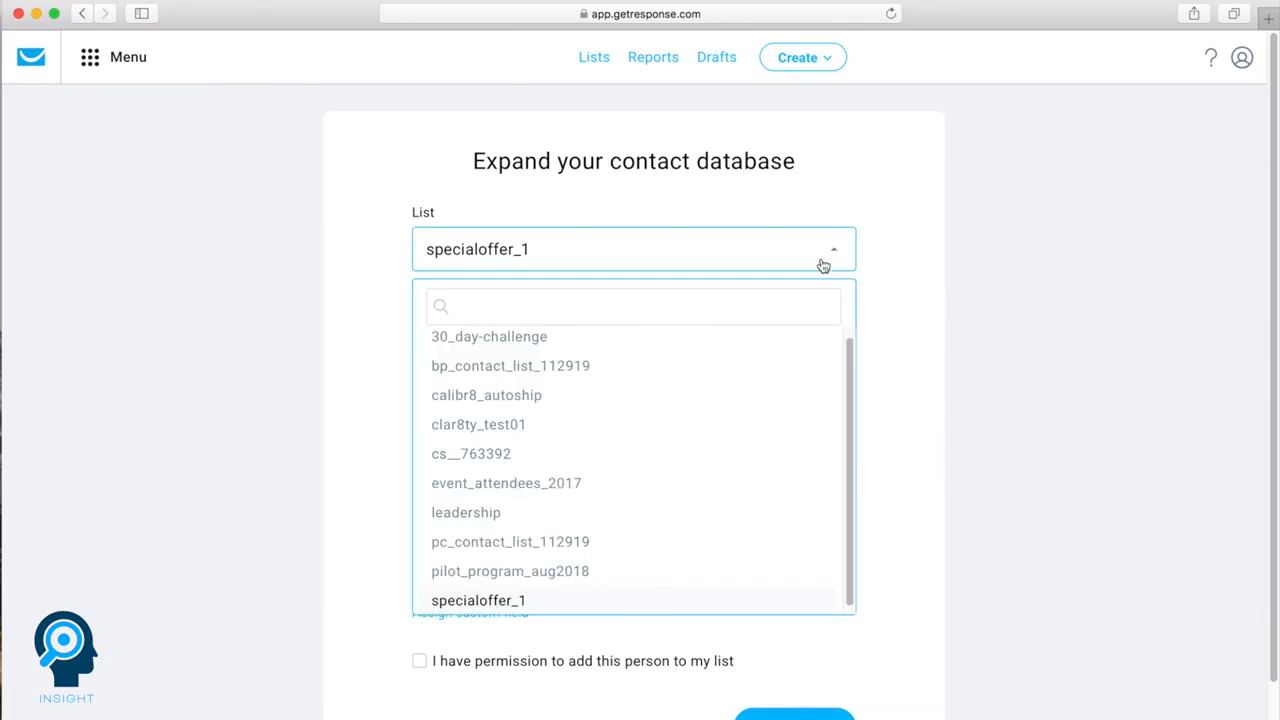
click(458, 599)
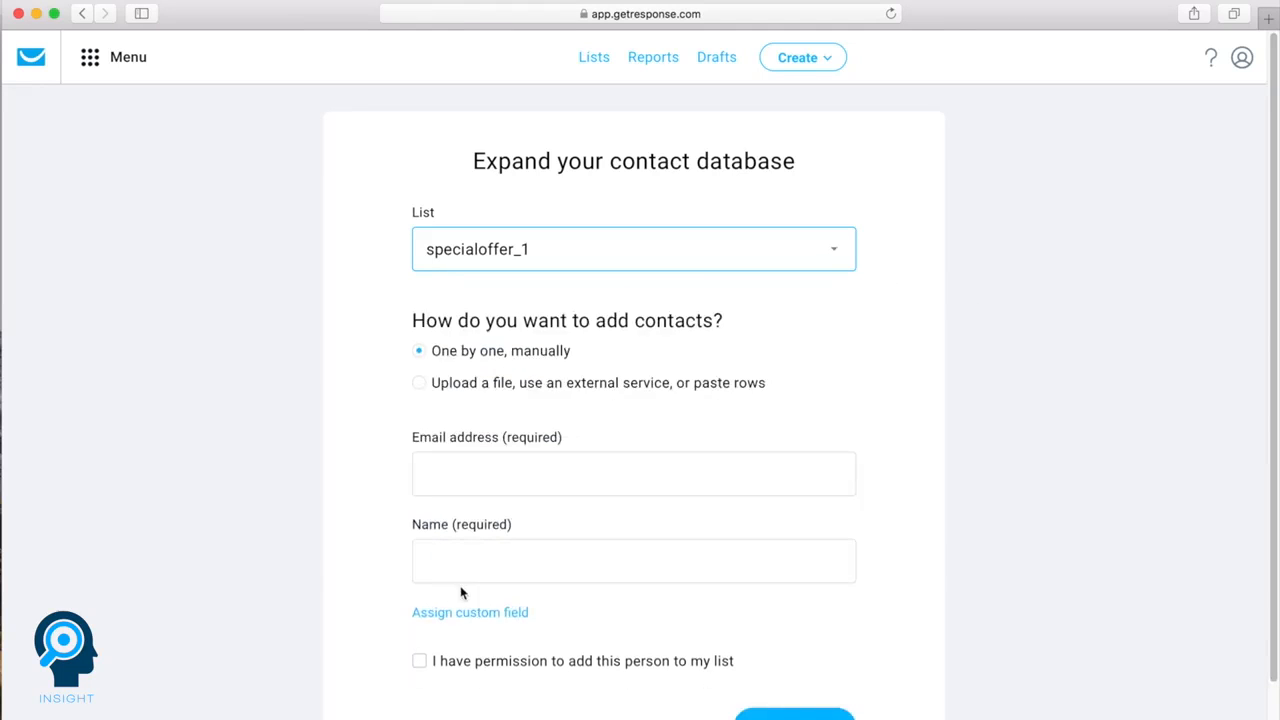
Choose the bulk option for adding contacts and look through the external services available for importing them
click(418, 385)
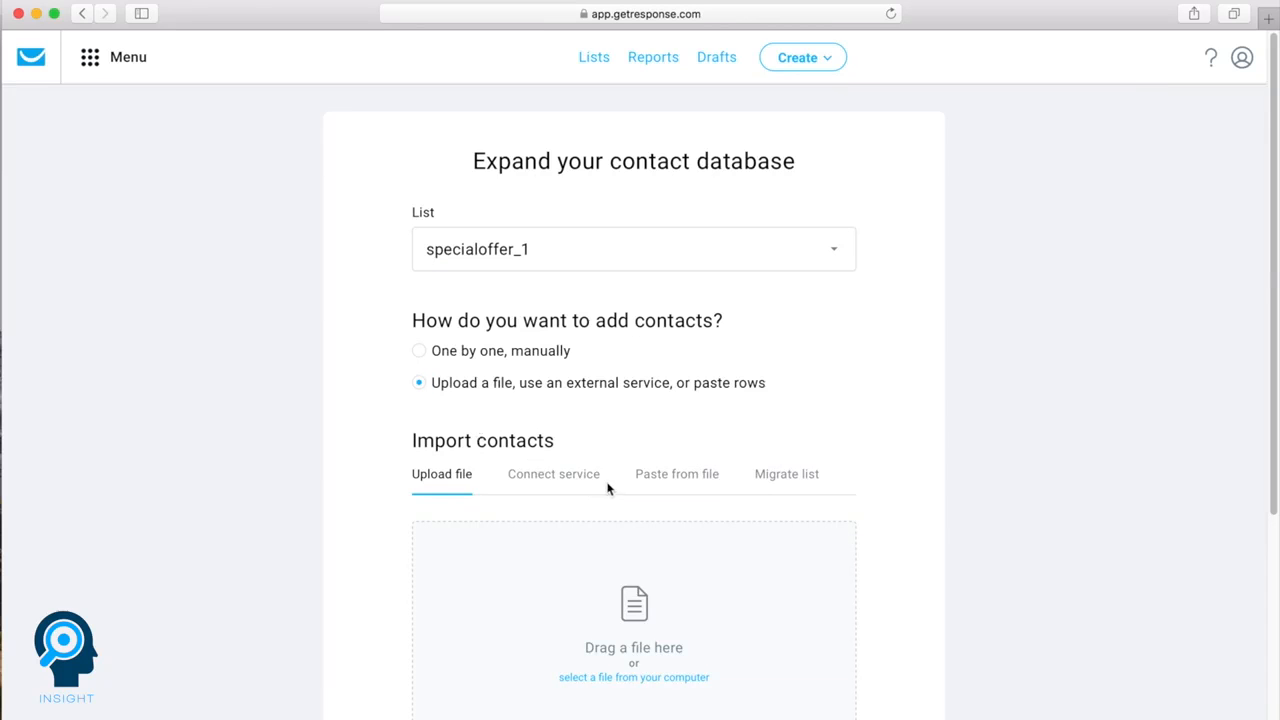
click(572, 481)
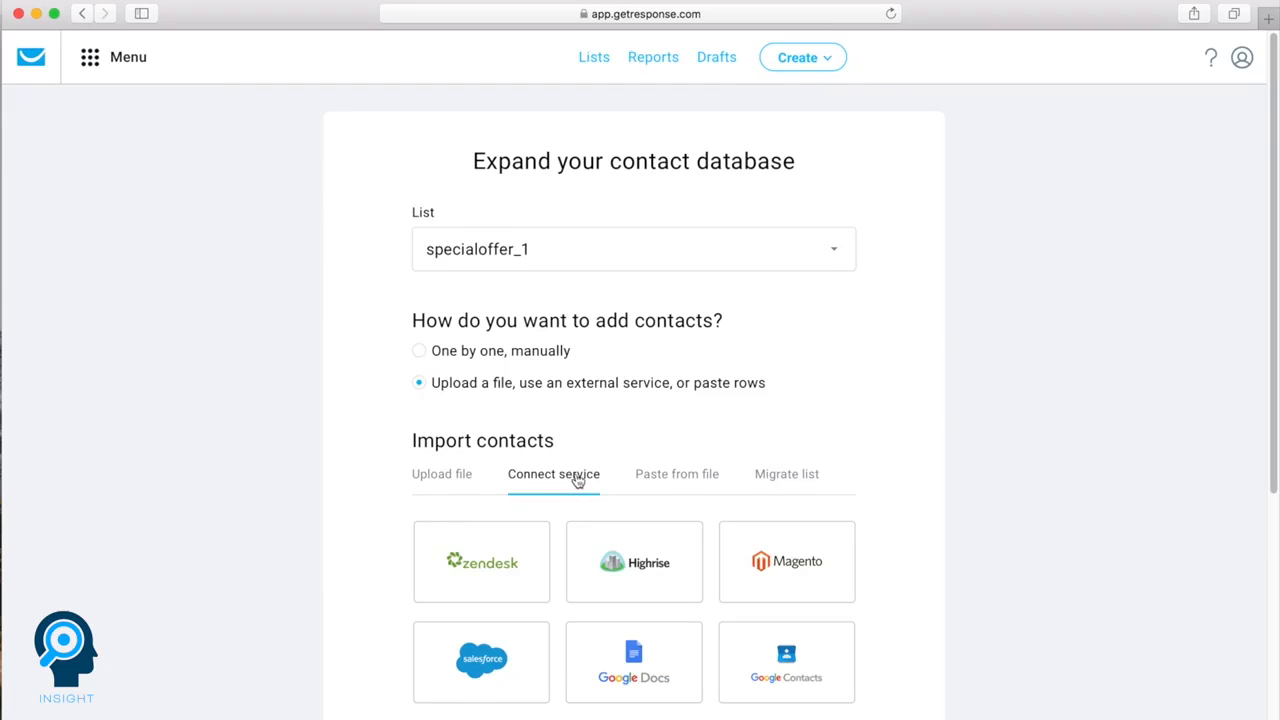
scroll(574, 480, down, 1)
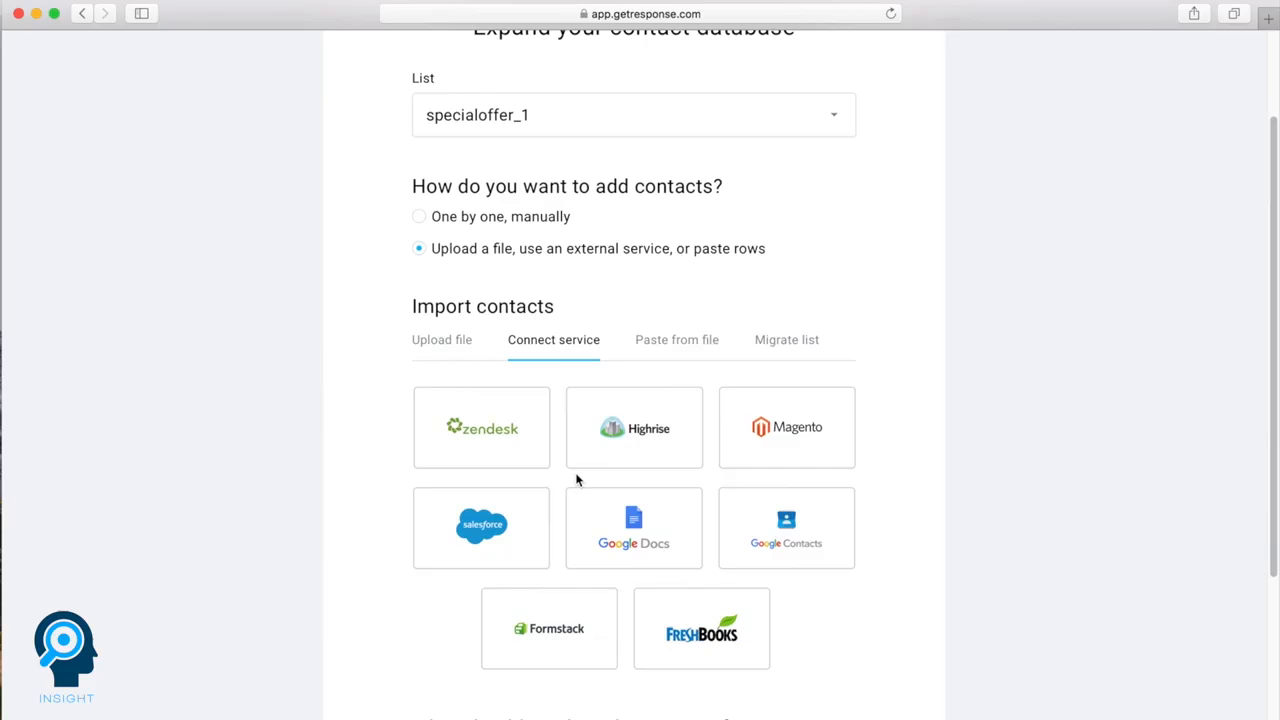
scroll(577, 481, down, 1)
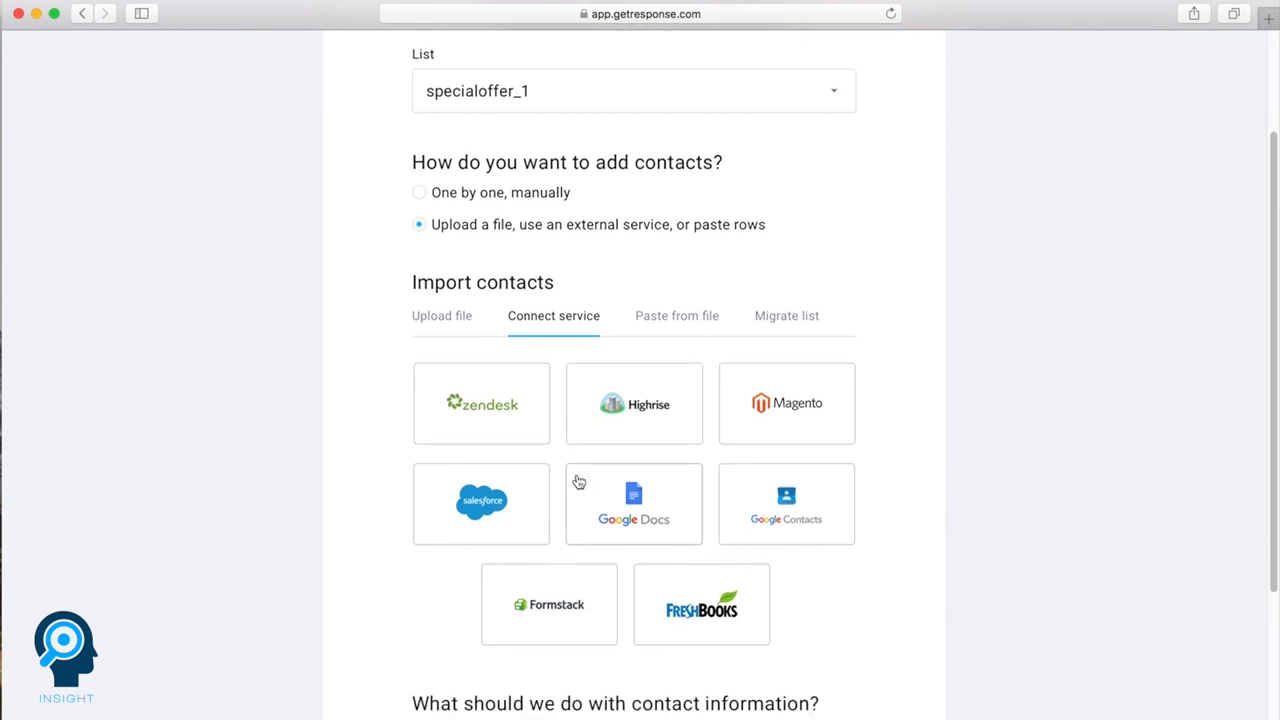
scroll(578, 482, up, 3)
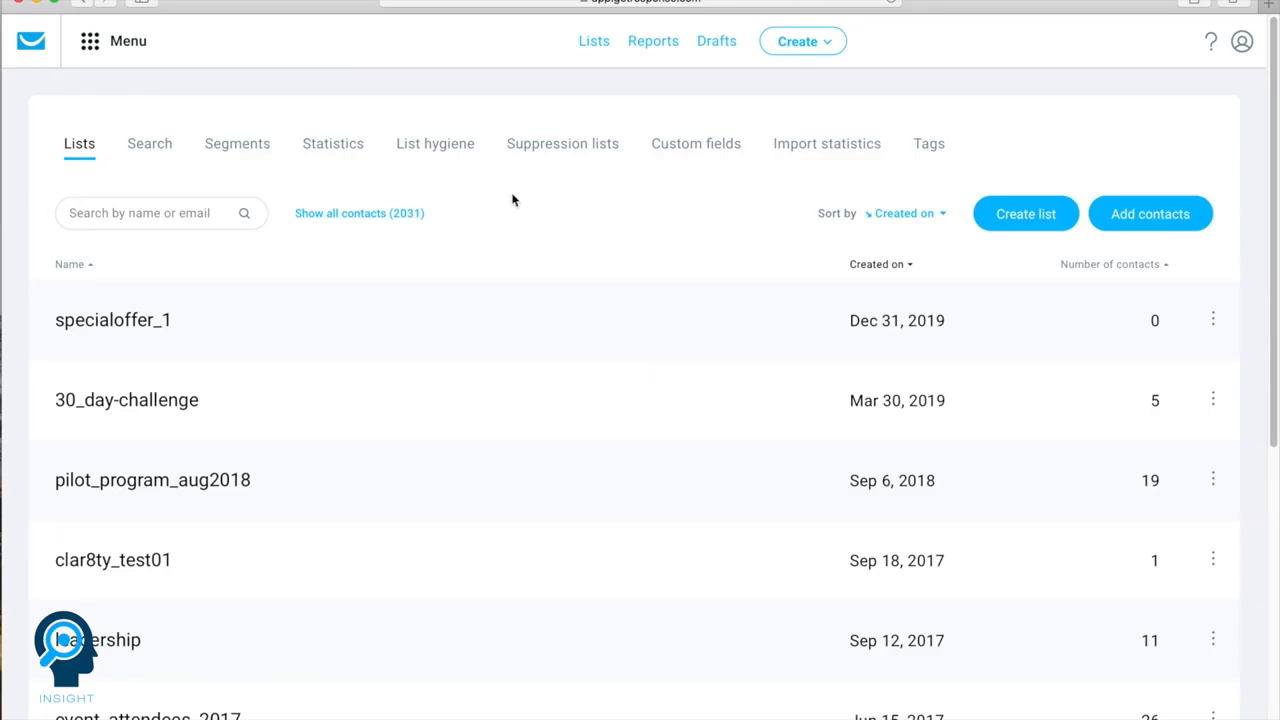
Open the advanced contact search and view its list filter choices
click(157, 150)
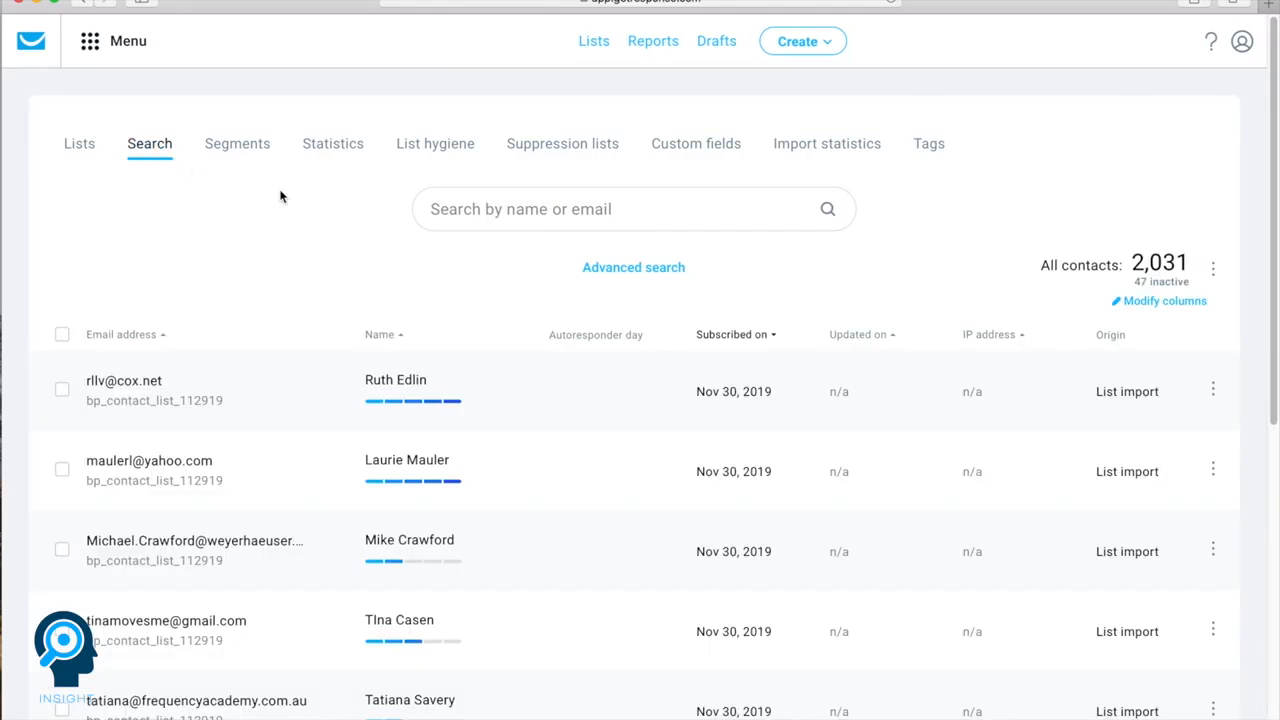
click(607, 265)
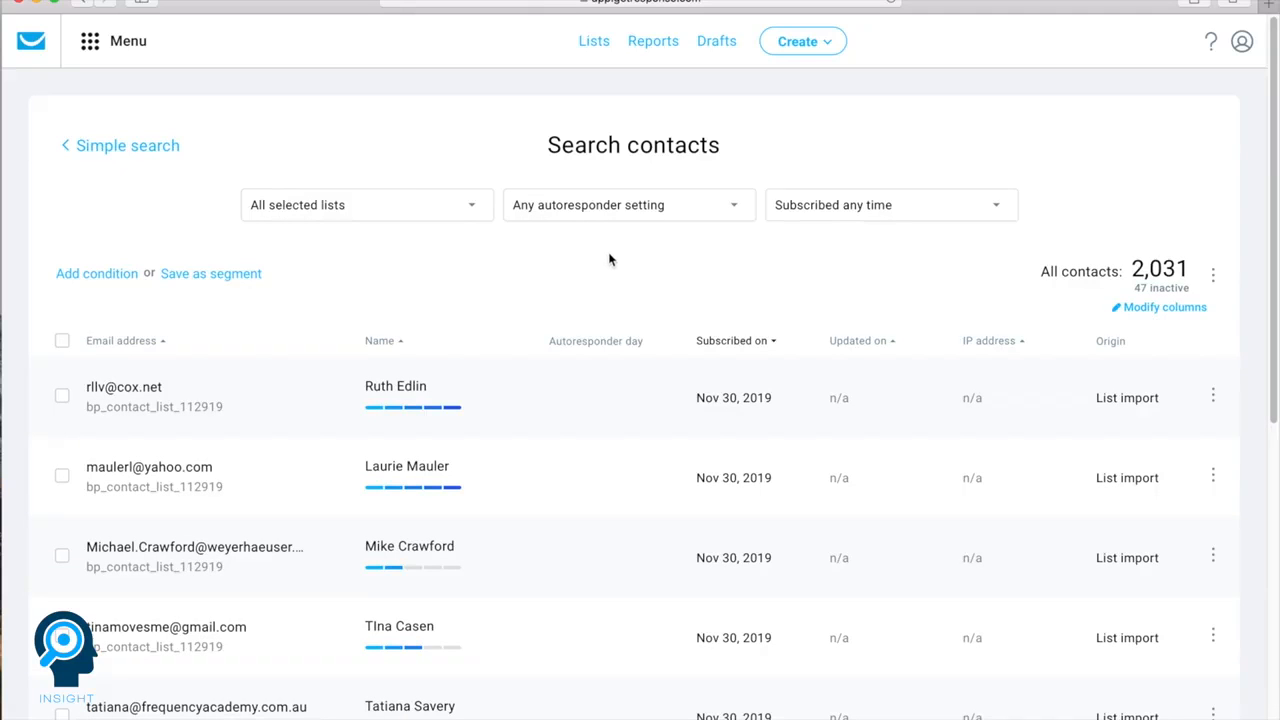
click(434, 222)
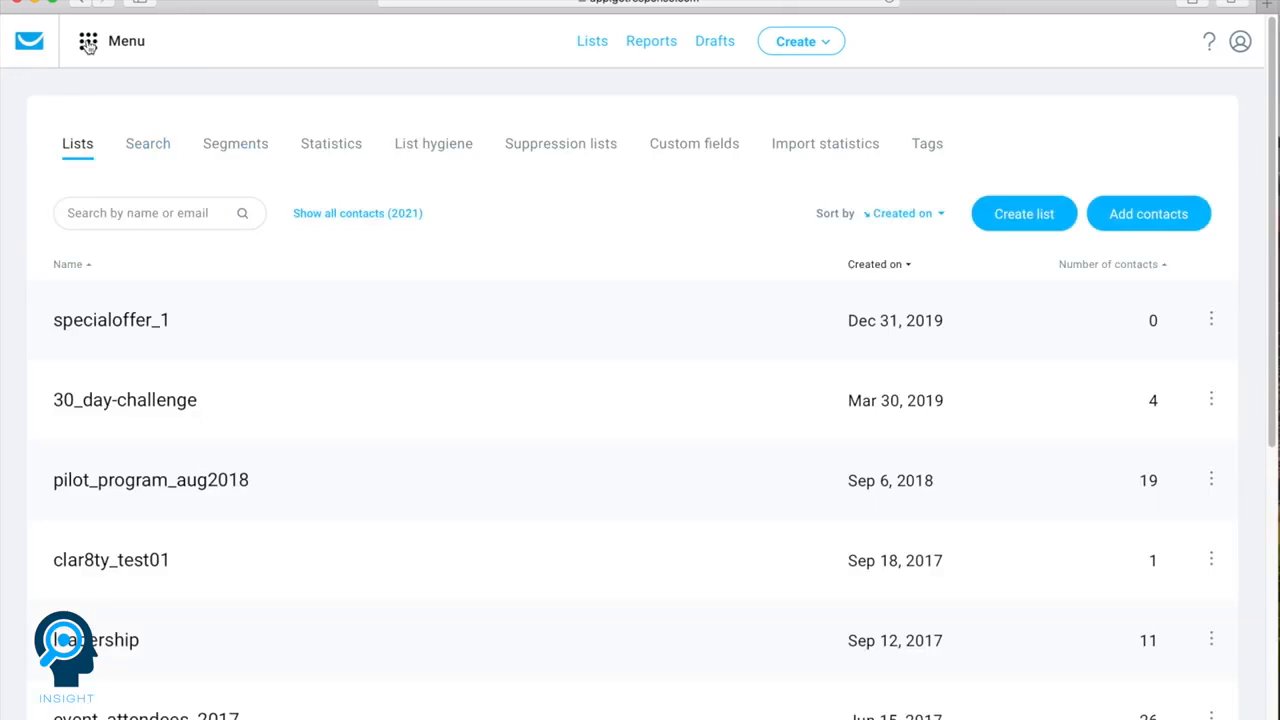
Create an Autofunnel named demolist1 with Build a list as its purpose
click(88, 45)
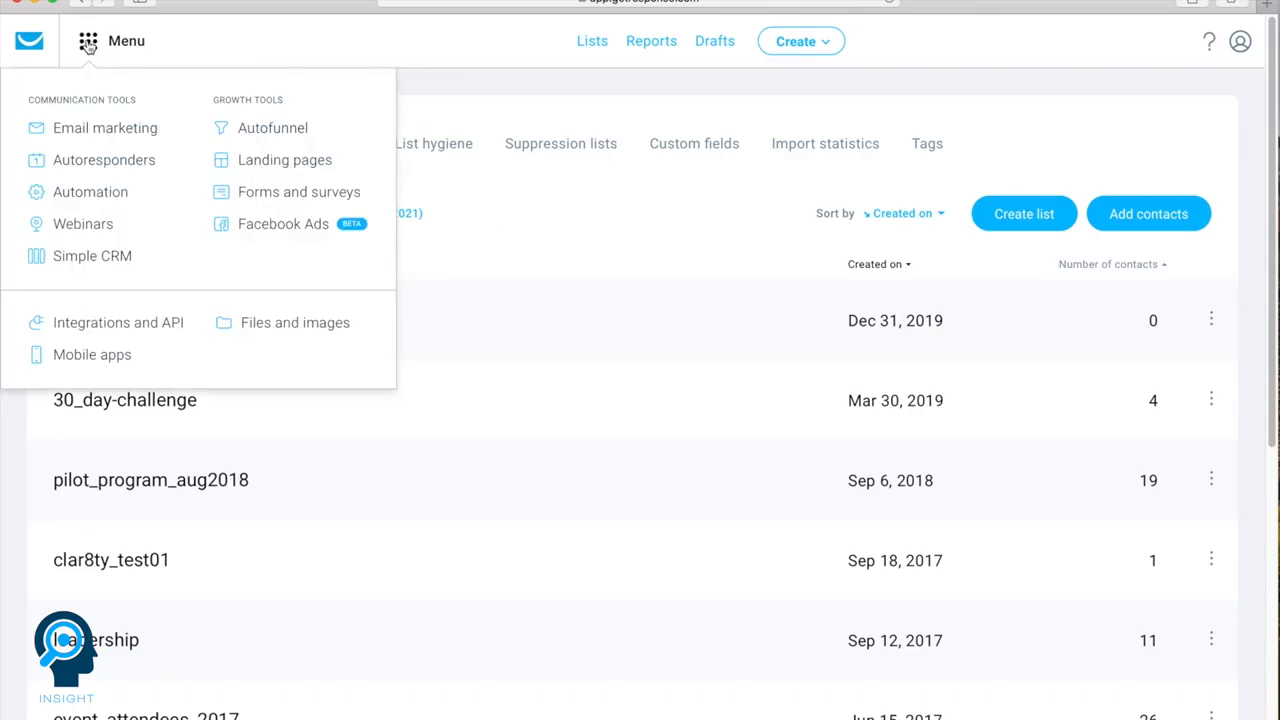
click(253, 134)
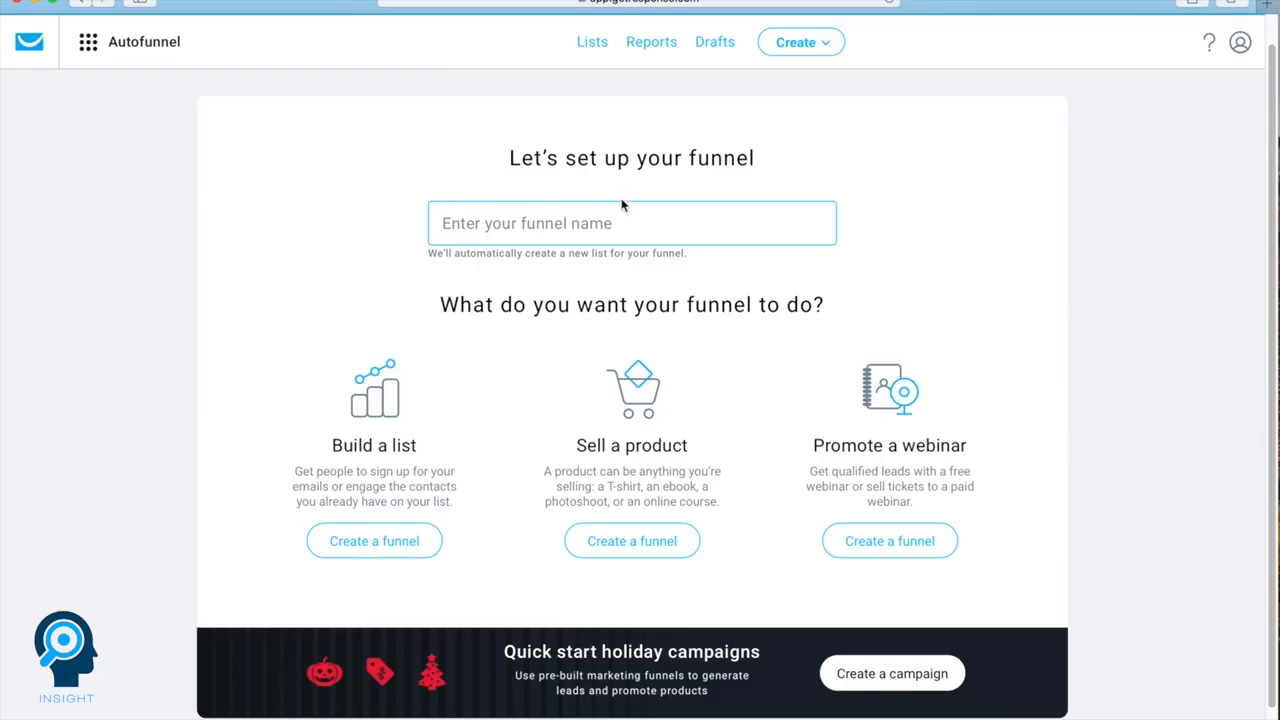
click(474, 224)
text(demolist1)
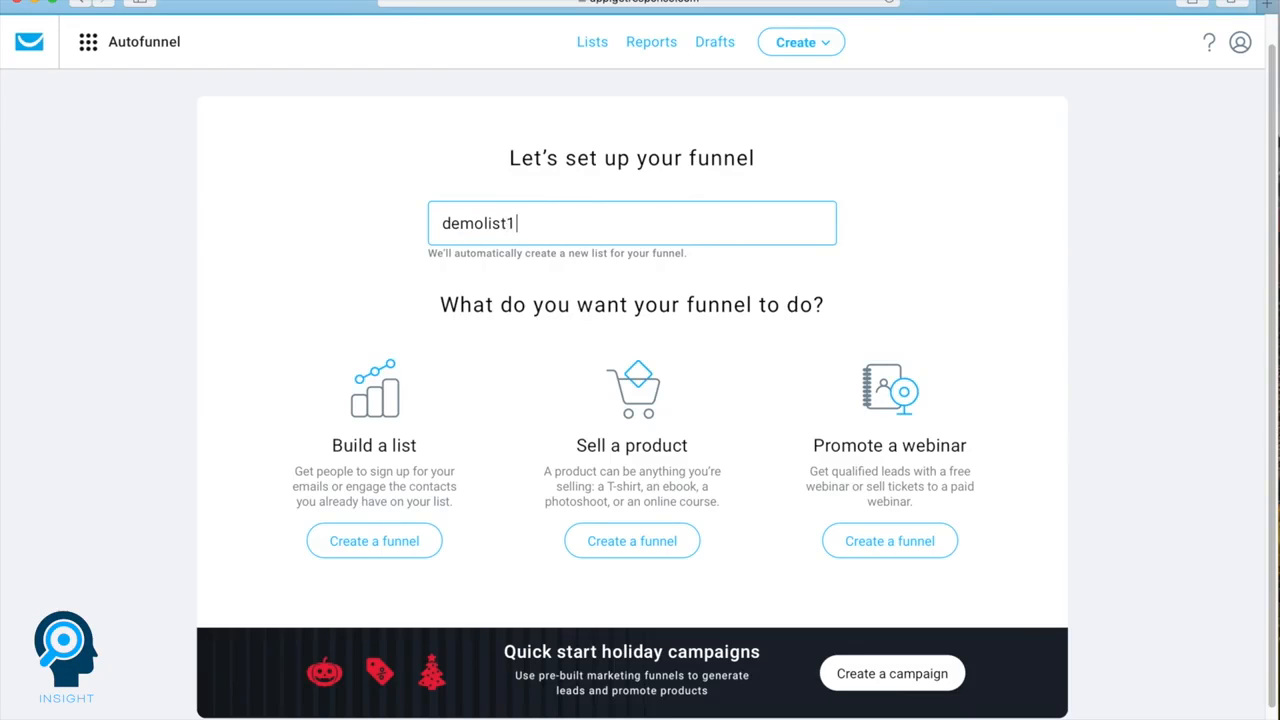
click(364, 541)
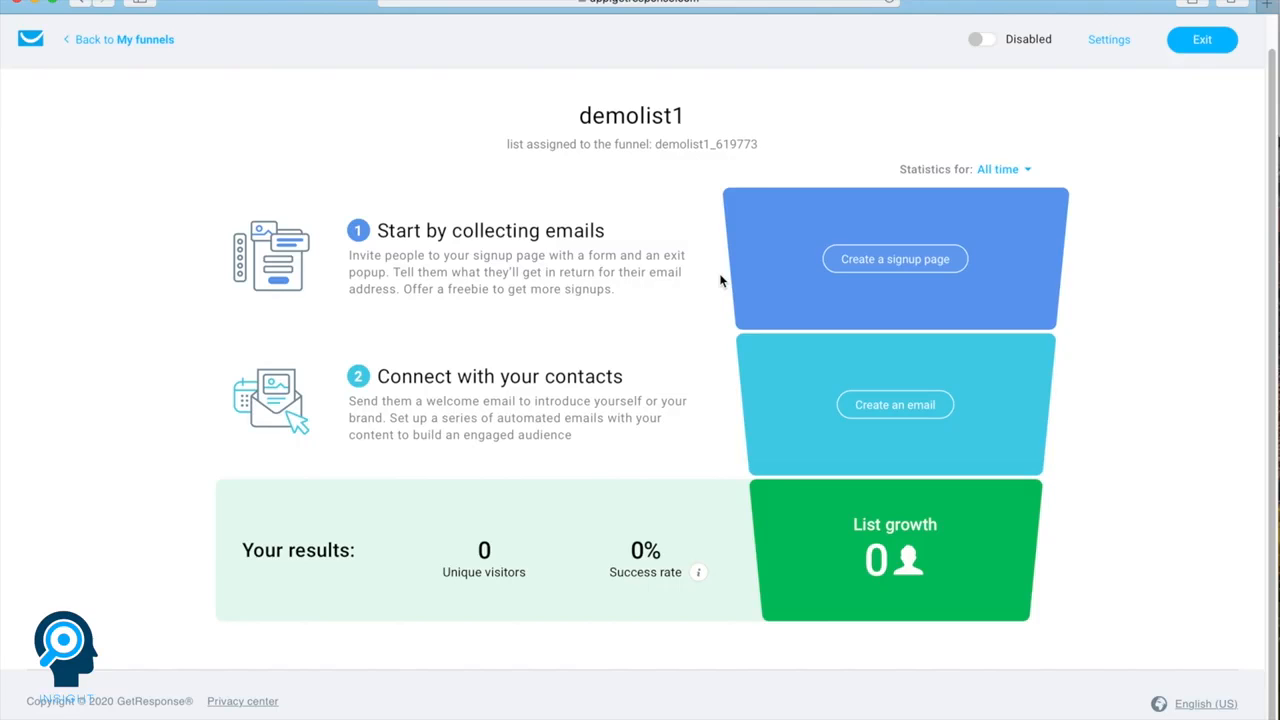
Start a signup page for the demolist1 funnel and choose the General sales funnel template
click(893, 259)
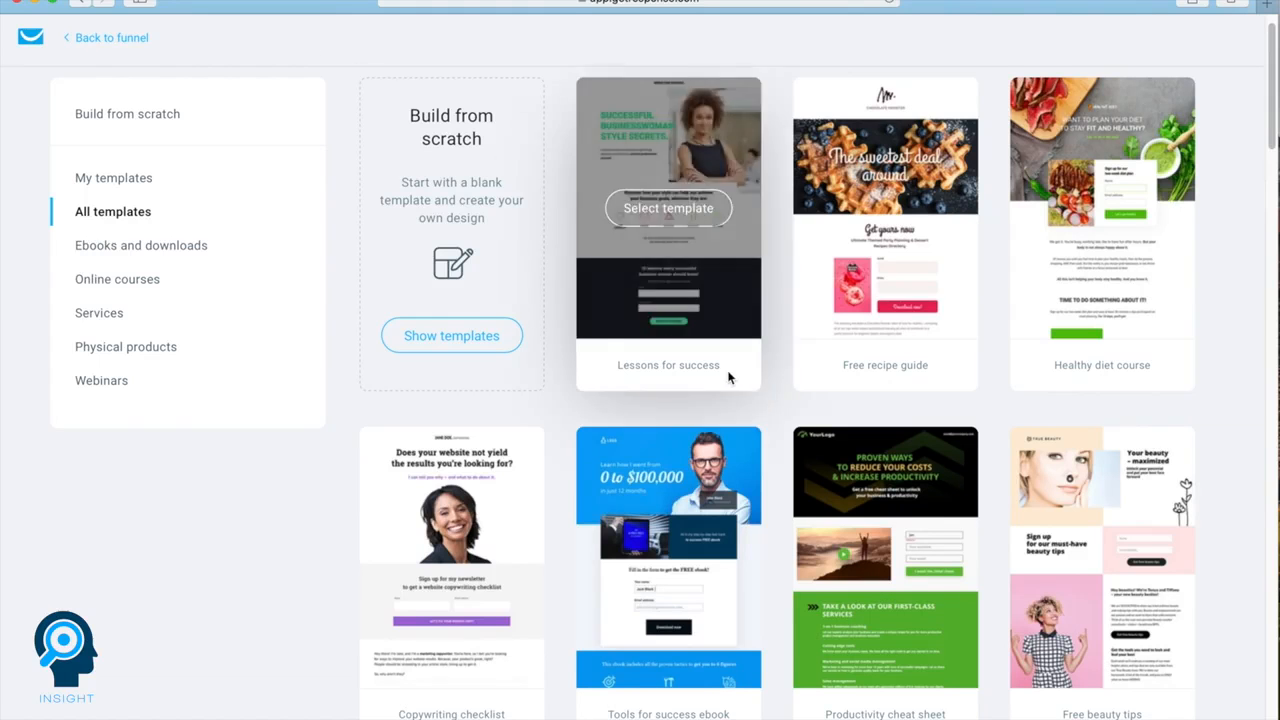
scroll(729, 376, down, 4)
scroll(729, 378, down, 12)
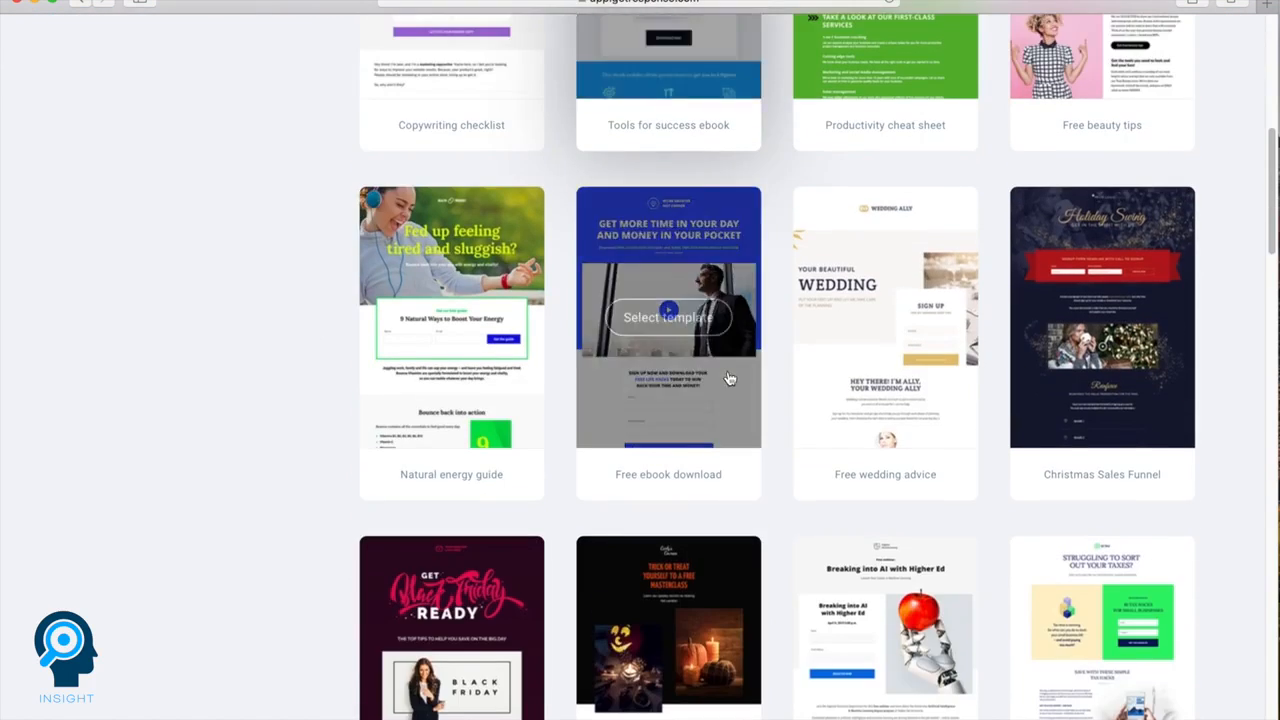
scroll(729, 376, down, 5)
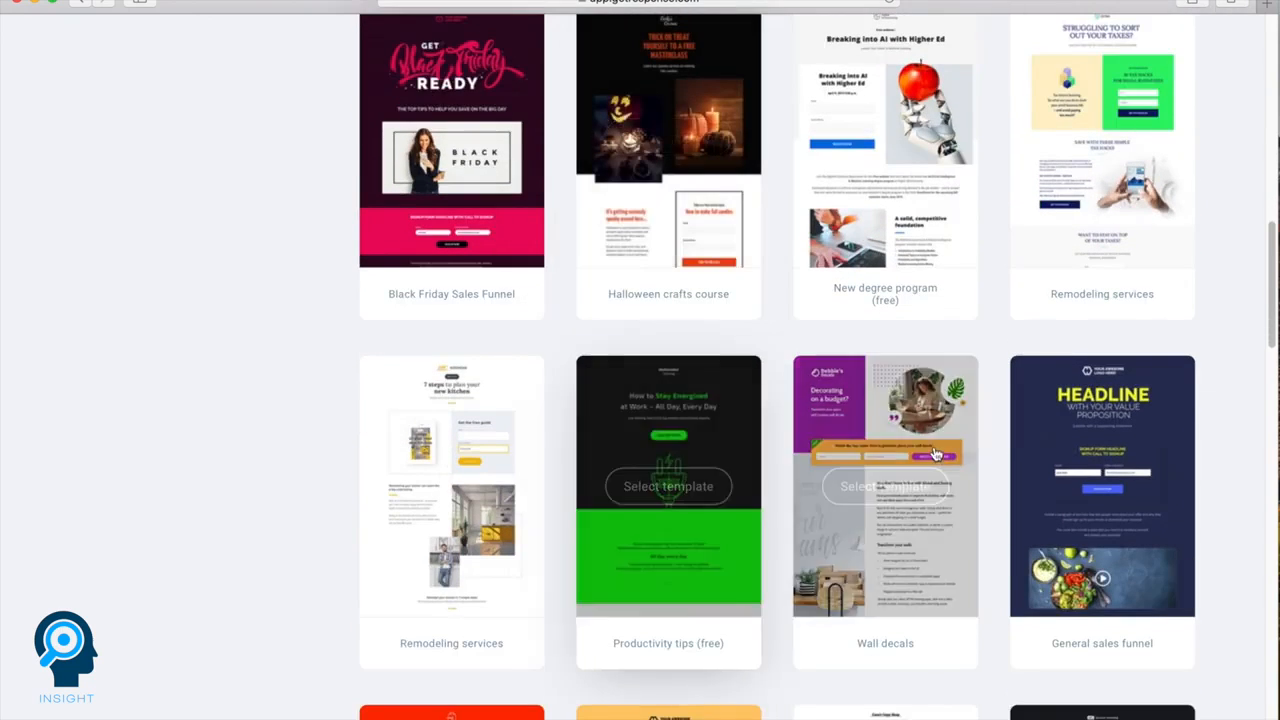
click(1053, 480)
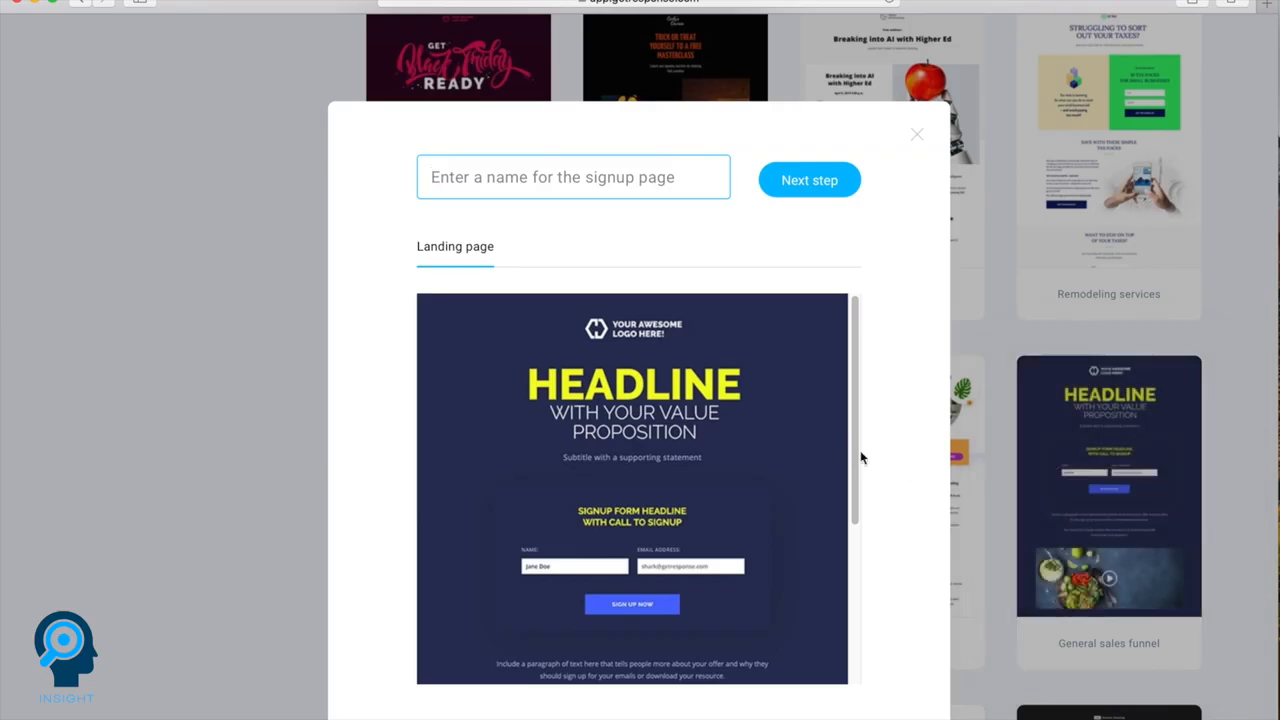
Preview the landing page template, name the signup page Demo1 and proceed to its editor
scroll(810, 453, down, 1)
scroll(810, 453, down, 10)
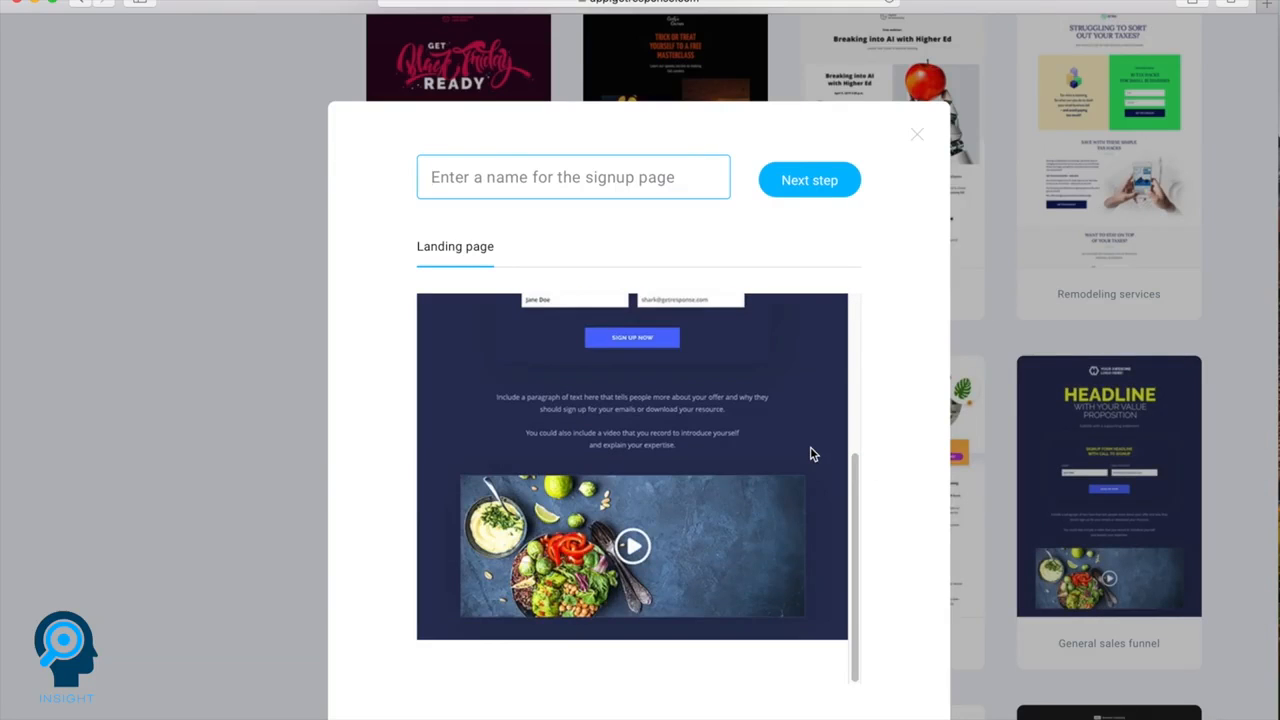
scroll(810, 453, up, 10)
click(623, 180)
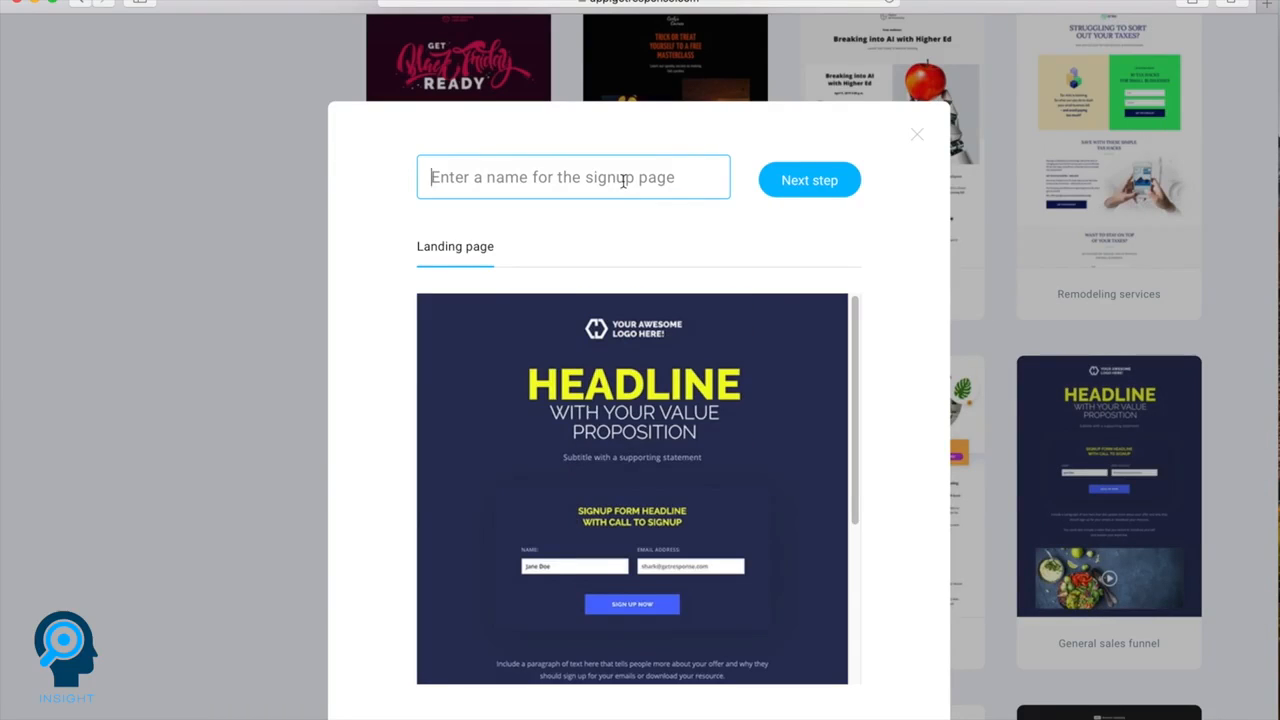
text(Demo1)
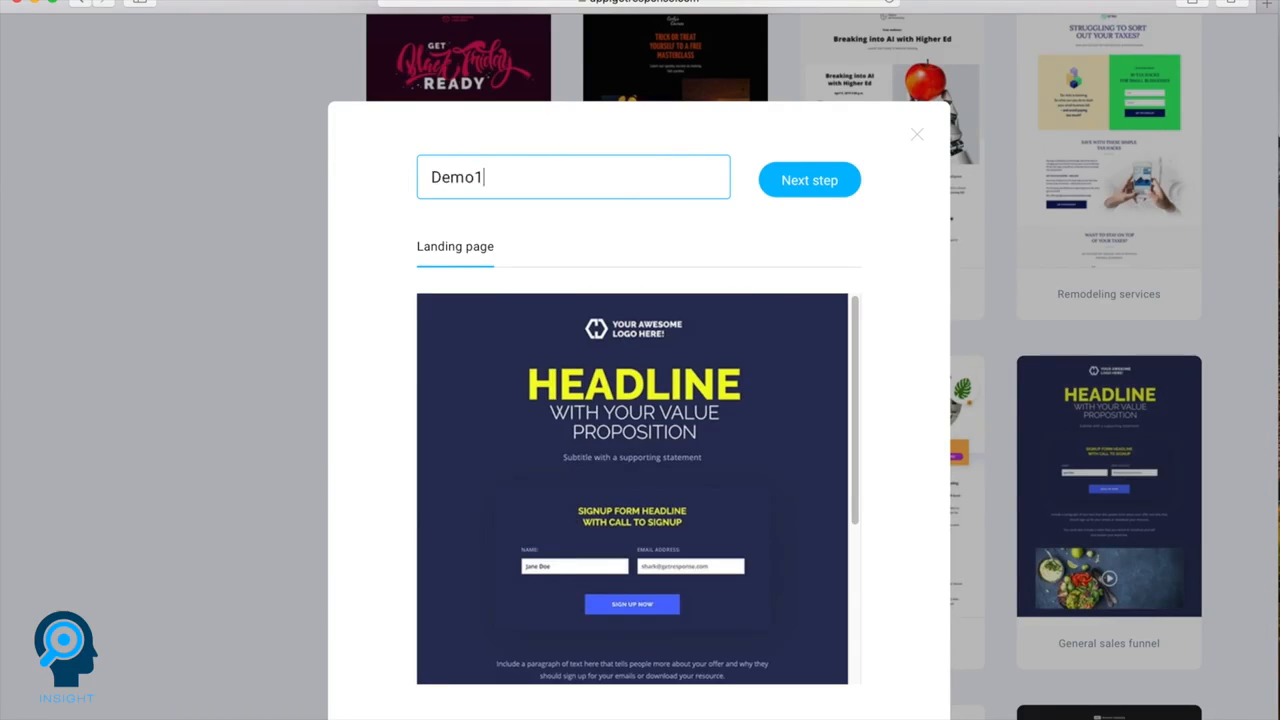
click(787, 189)
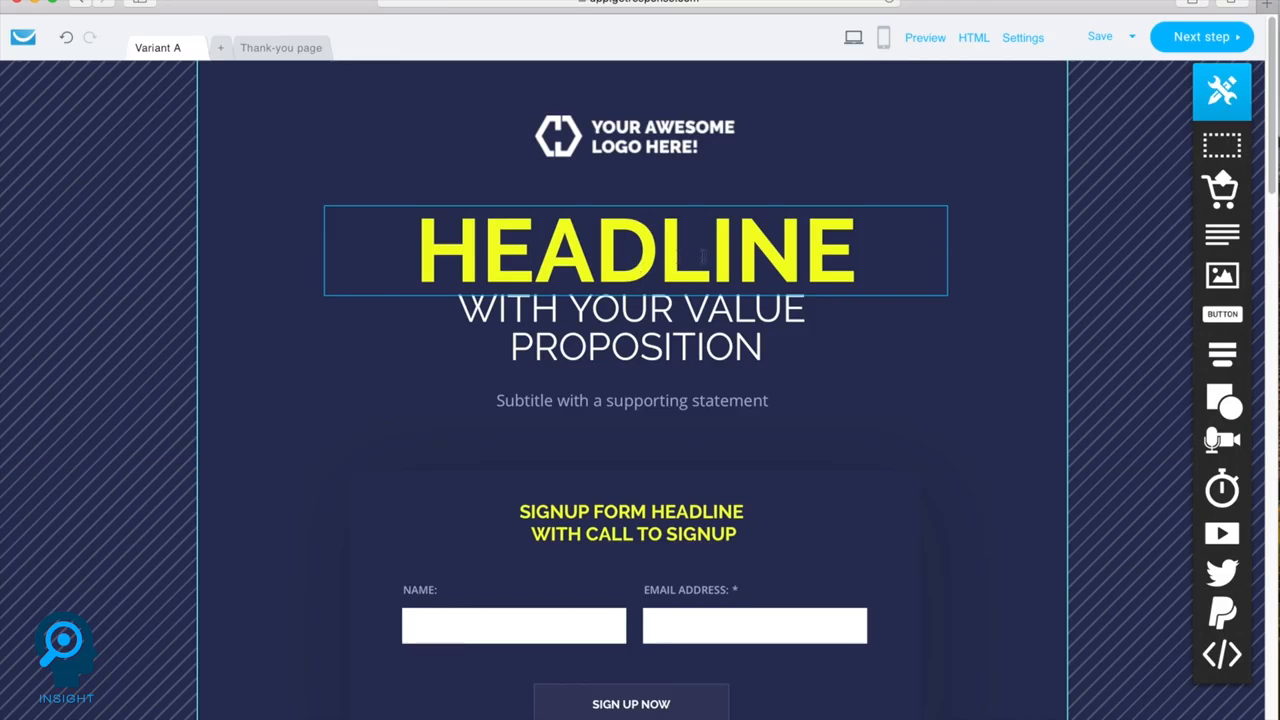
Change the text color of the word HEADLINE on the signup page to pinkish red
click(645, 260)
click(645, 260)
double_click(645, 260)
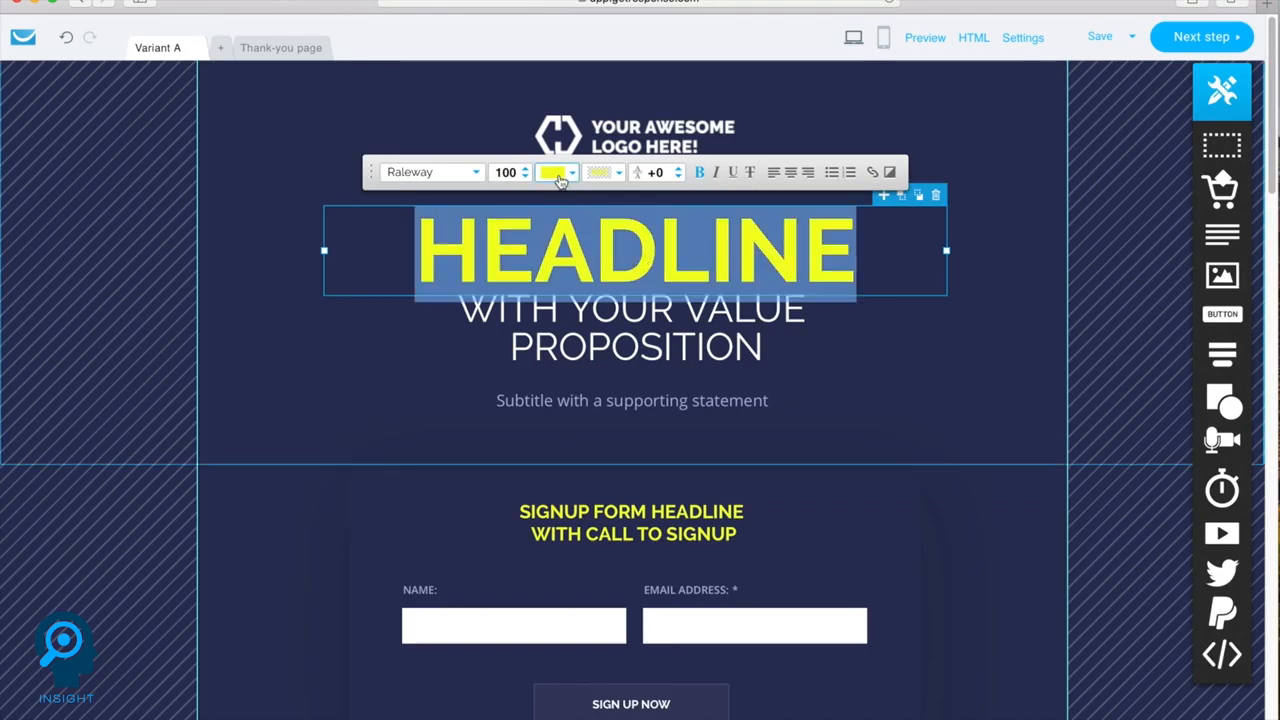
click(553, 172)
click(631, 352)
click(818, 536)
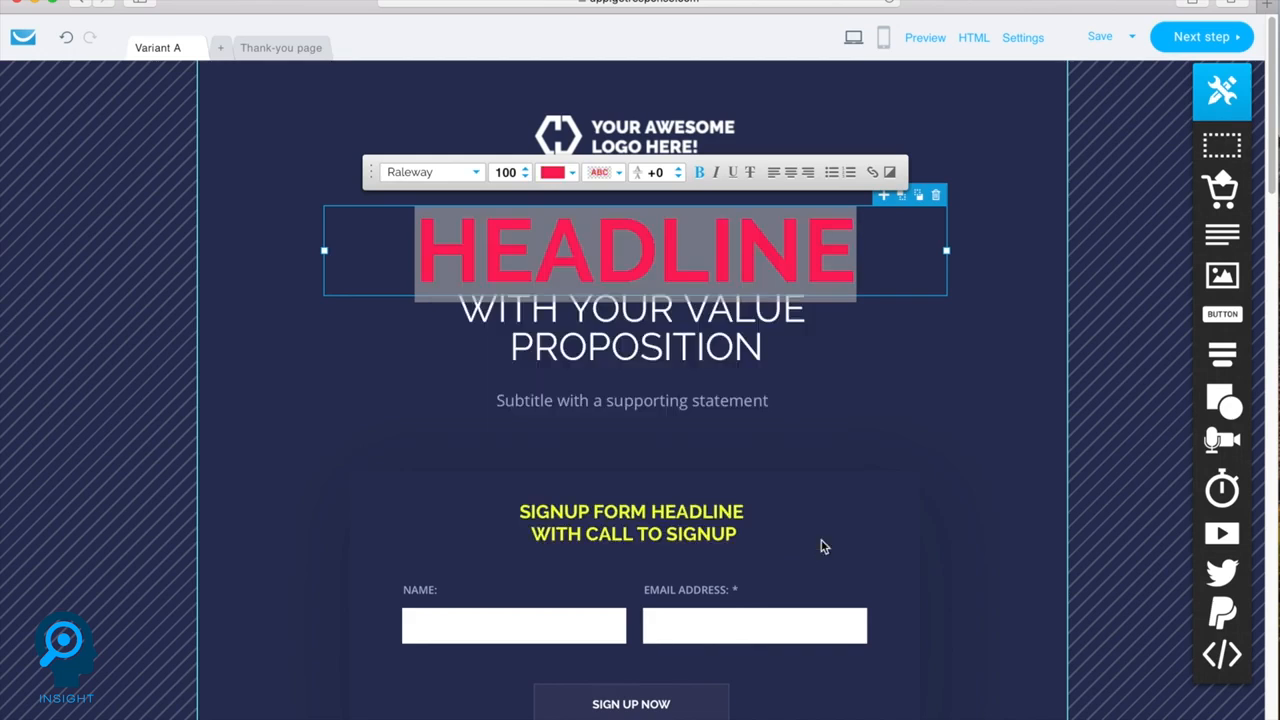
Make the "With your value proposition" text bold and color it yellow
double_click(660, 315)
click(696, 261)
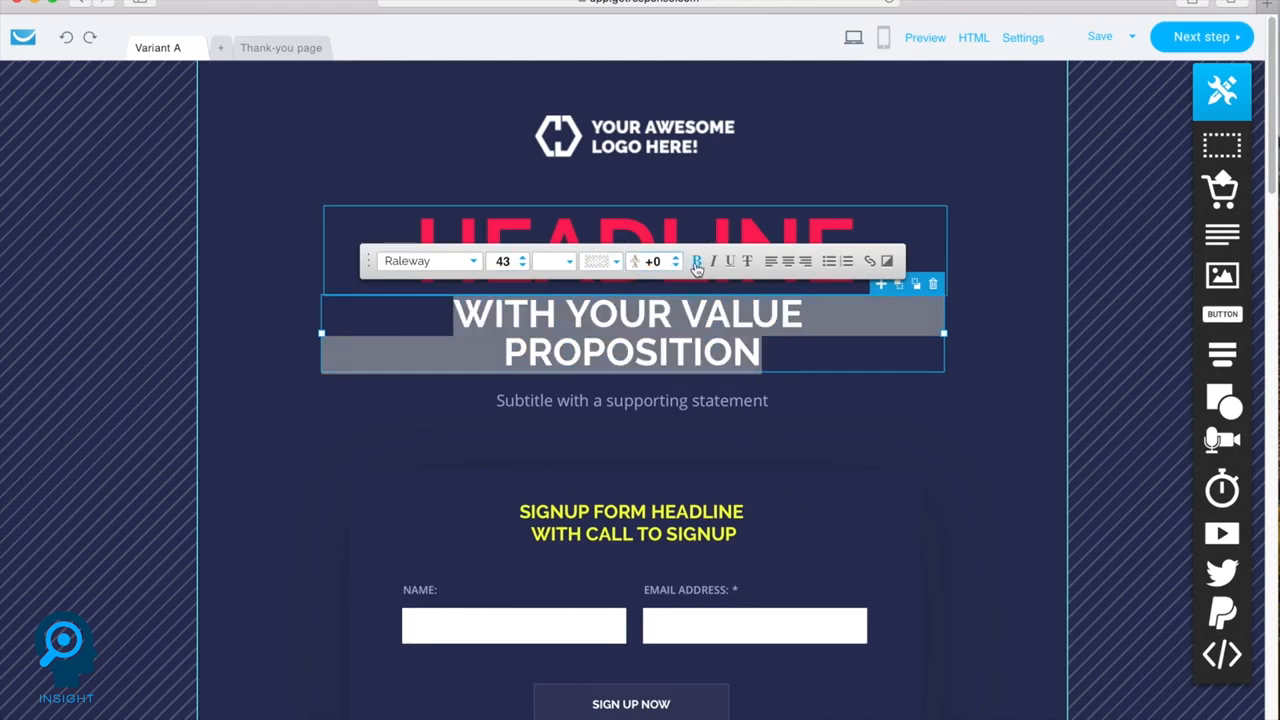
click(553, 261)
click(522, 399)
click(810, 608)
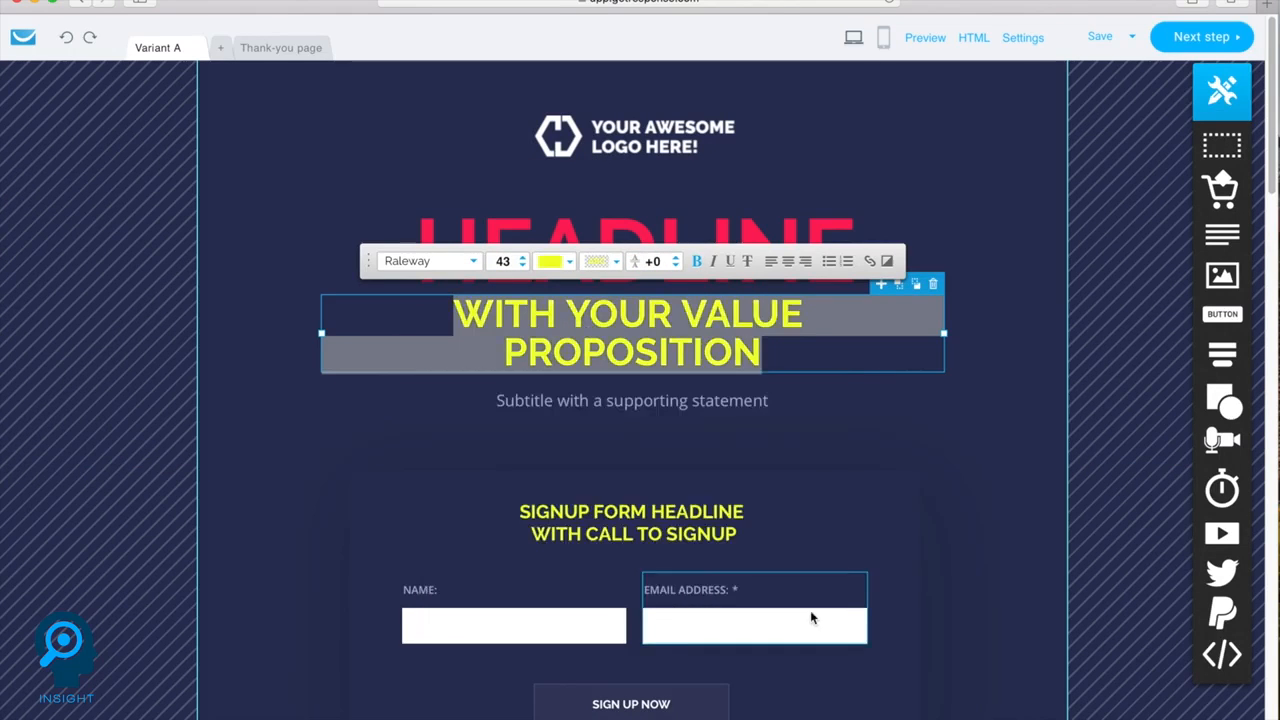
Place an image block further down the signup page and reposition it
scroll(826, 605, down, 5)
scroll(633, 390, down, 10)
drag(1222, 276, 671, 364)
drag(628, 318, 851, 308)
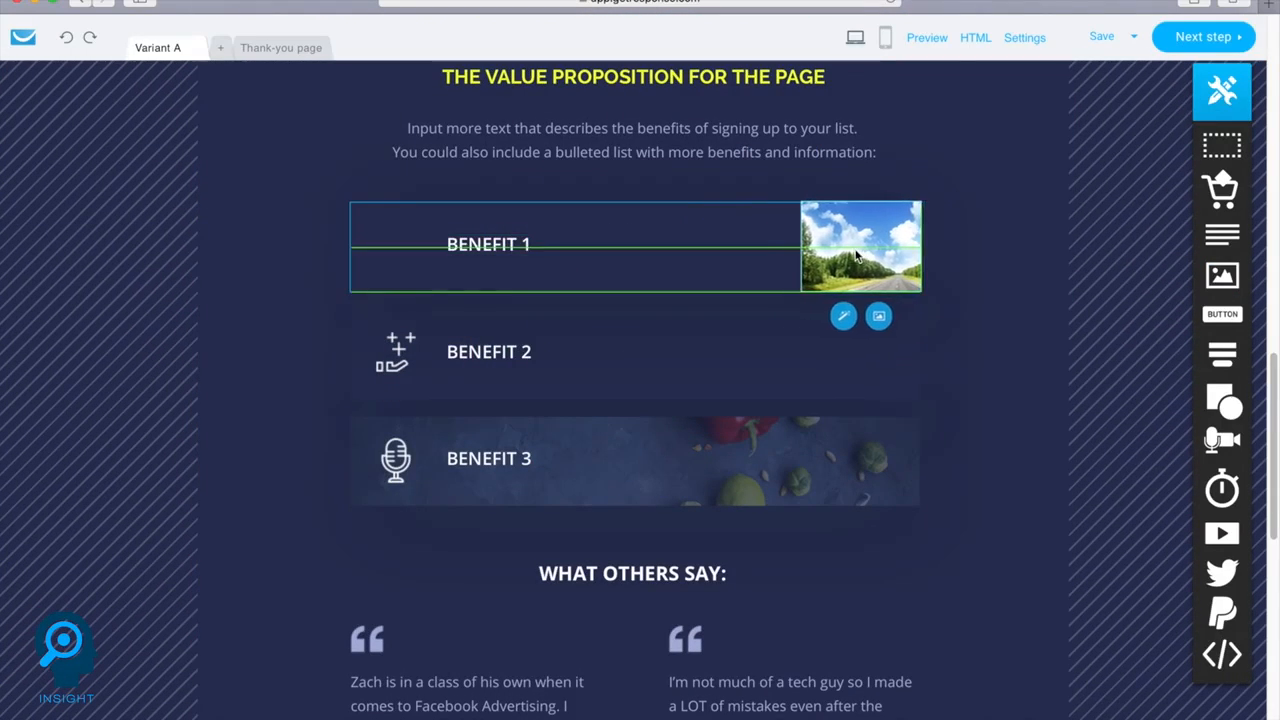
click(858, 191)
scroll(796, 310, up, 20)
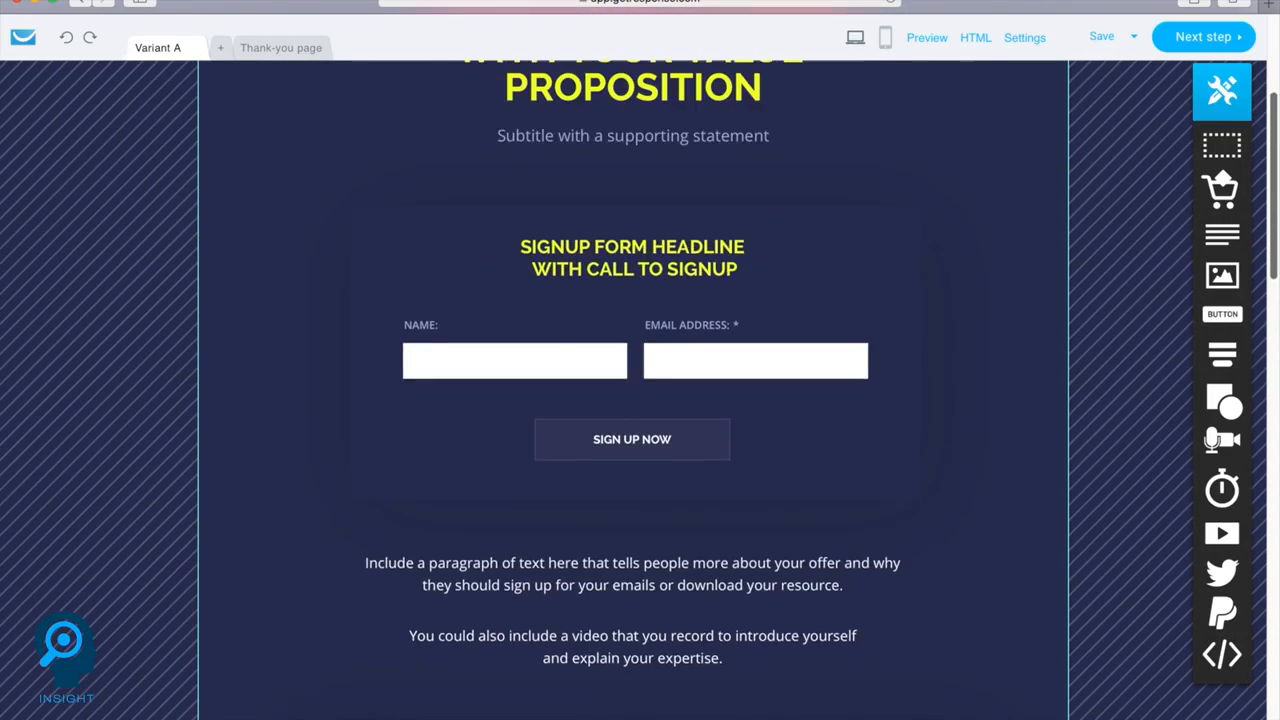
Check the thank-you page design, return to Variant A and continue to the signup page settings
click(279, 50)
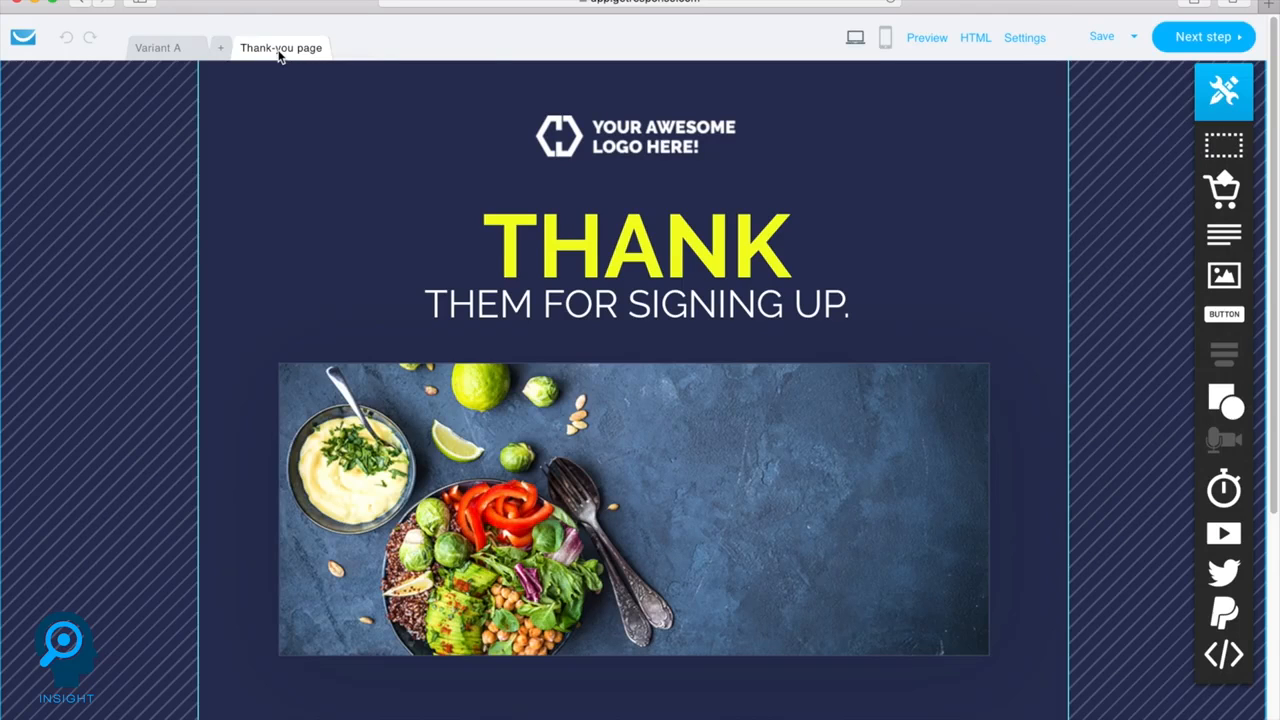
click(158, 50)
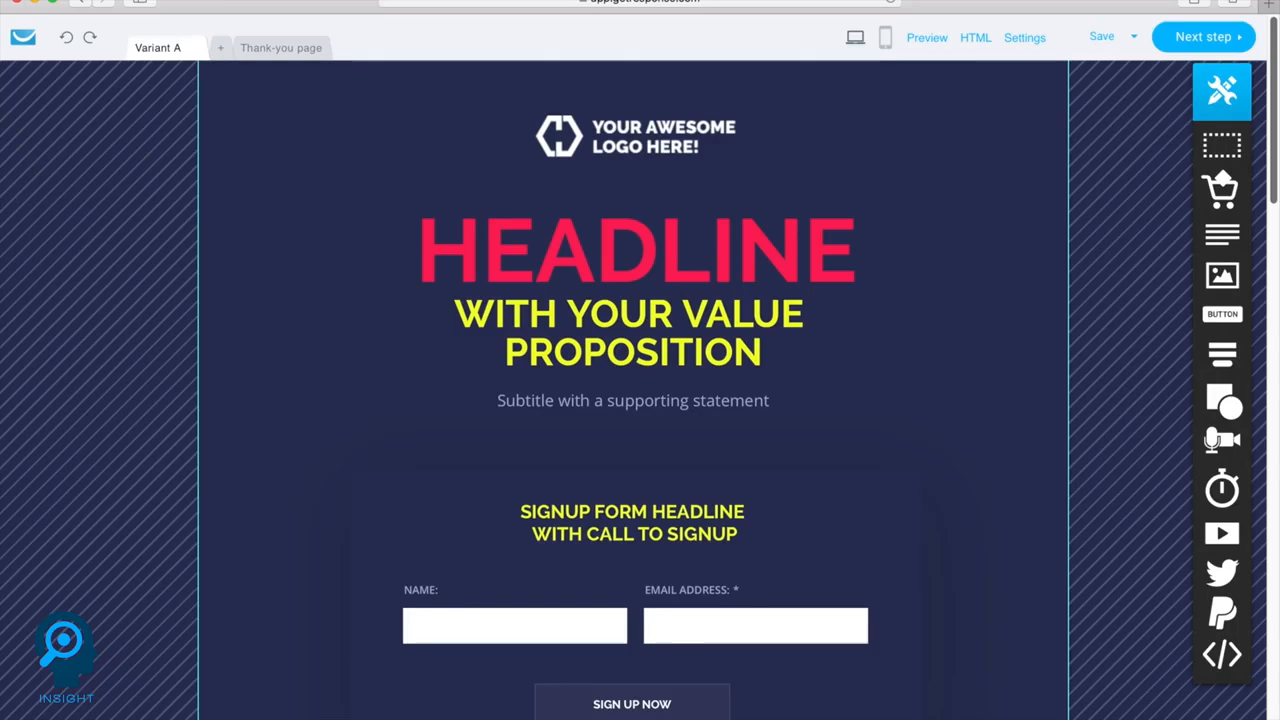
click(1180, 38)
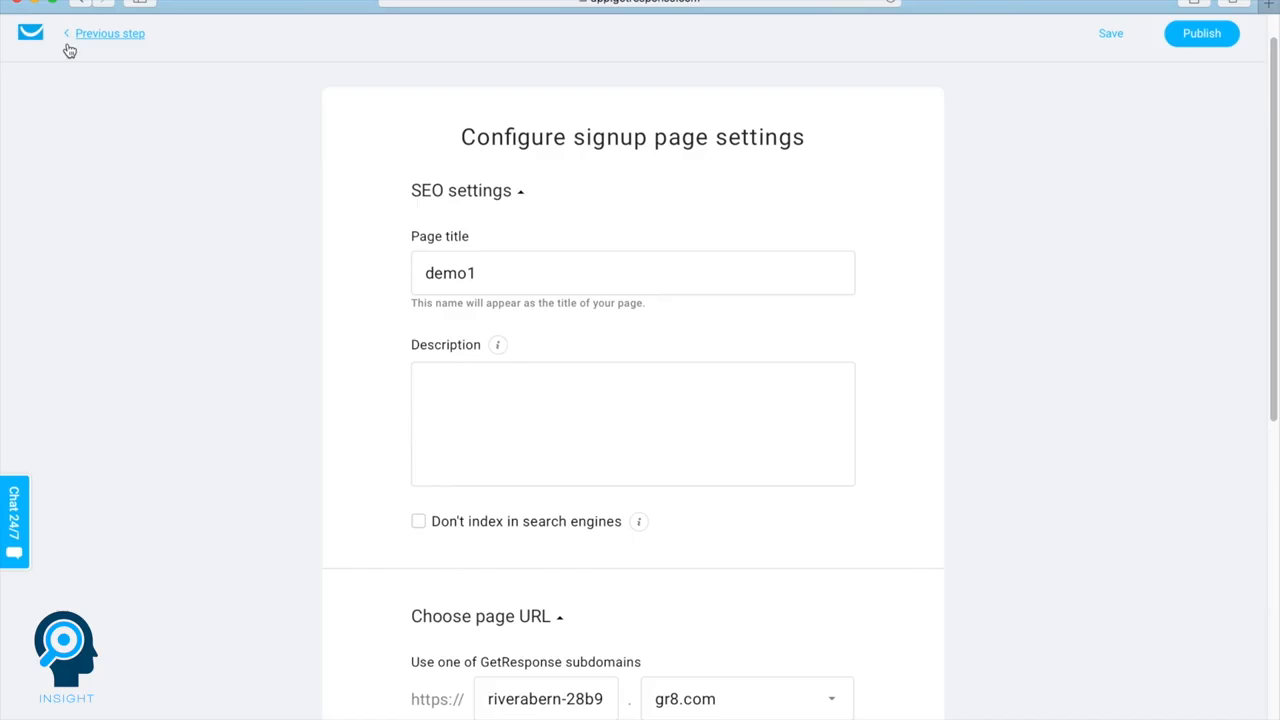
Review the SEO, page URL and subscription settings of the signup page, and publish the page to the funnel
scroll(494, 329, down, 1)
mouse_move(498, 322)
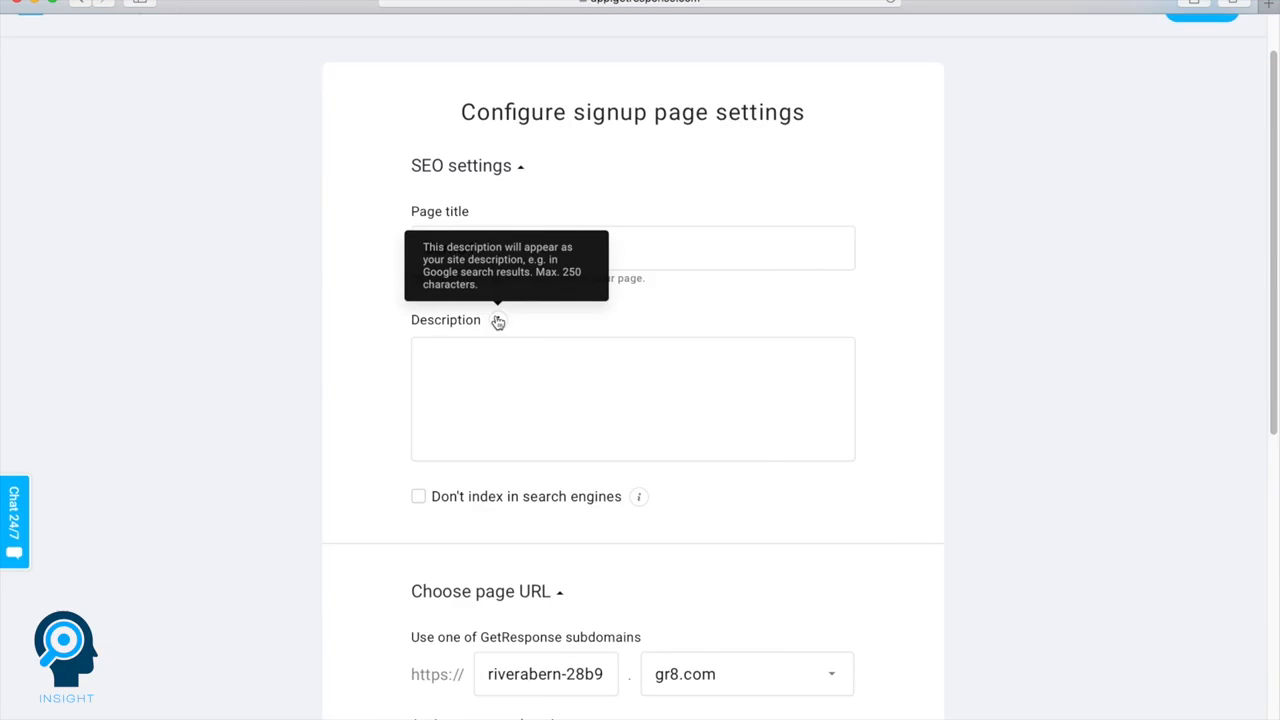
scroll(521, 473, down, 4)
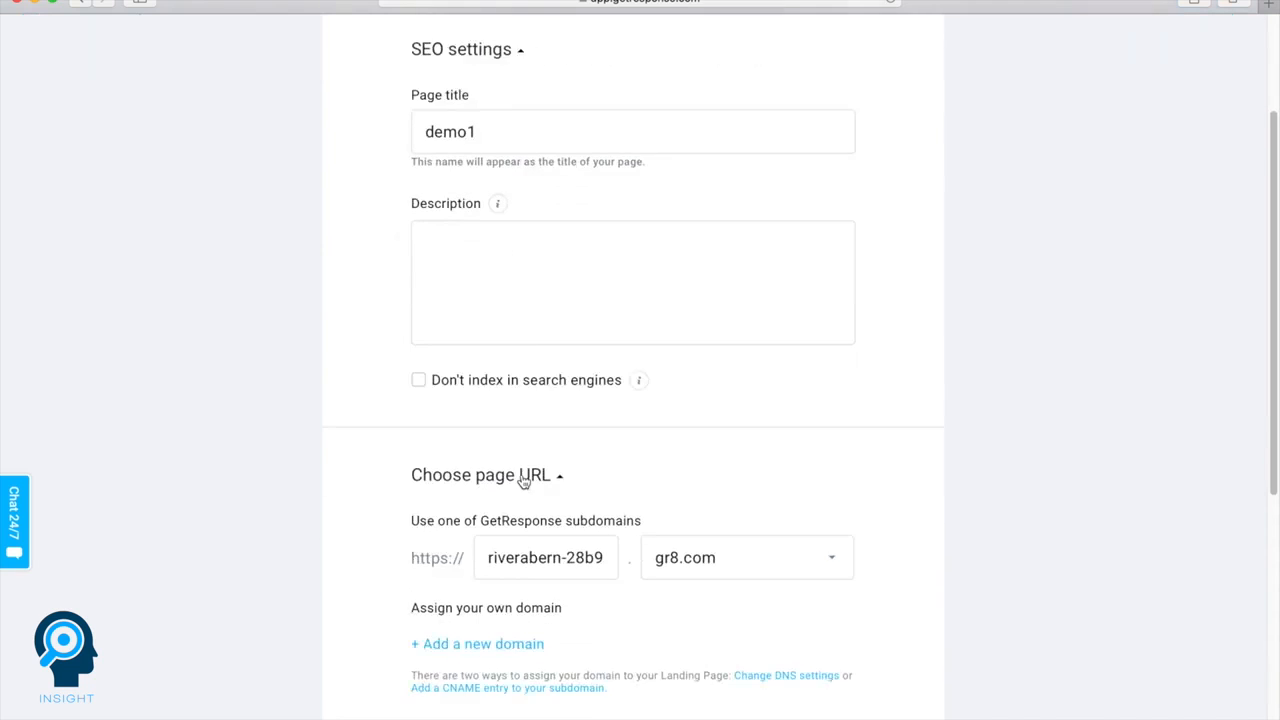
scroll(521, 475, down, 1)
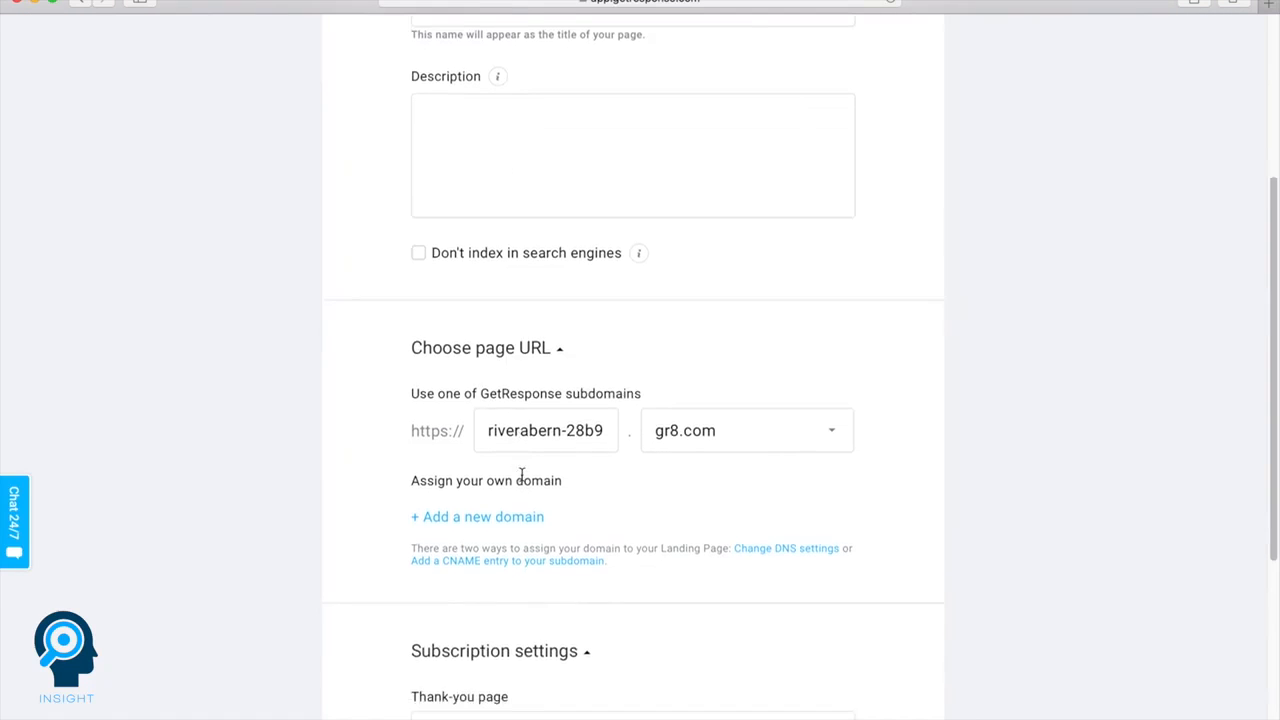
scroll(521, 475, down, 8)
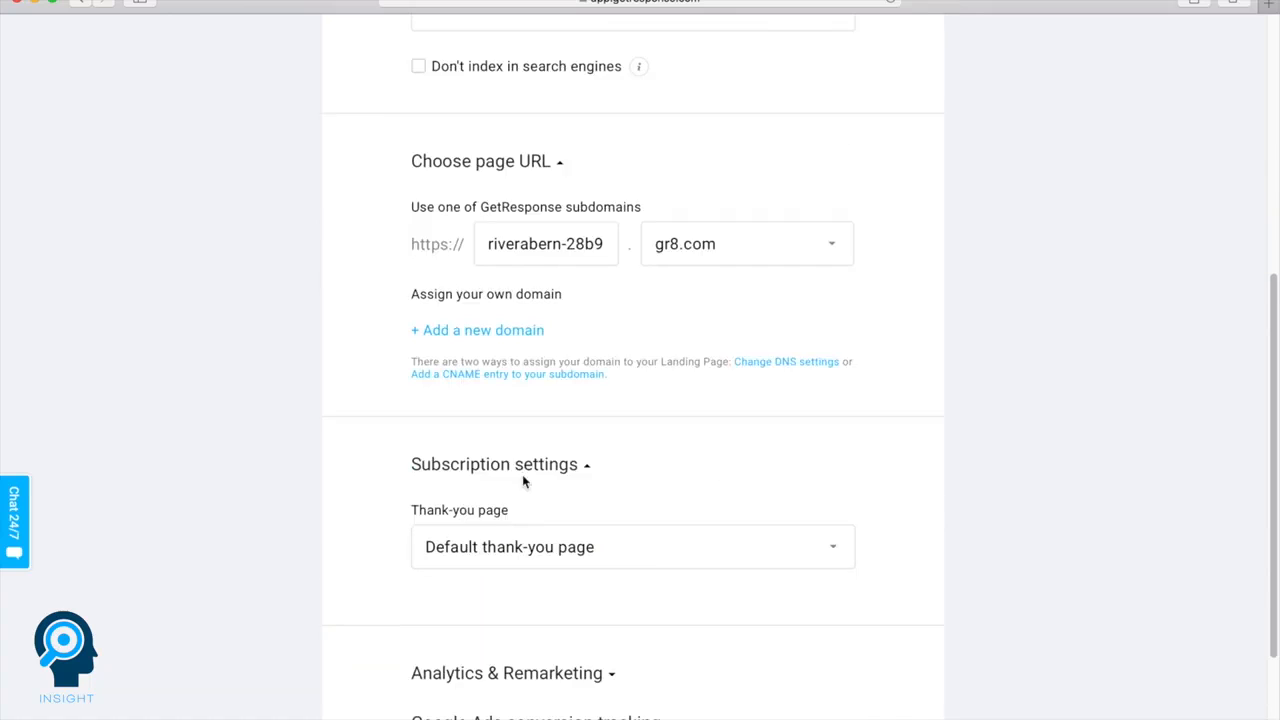
click(824, 620)
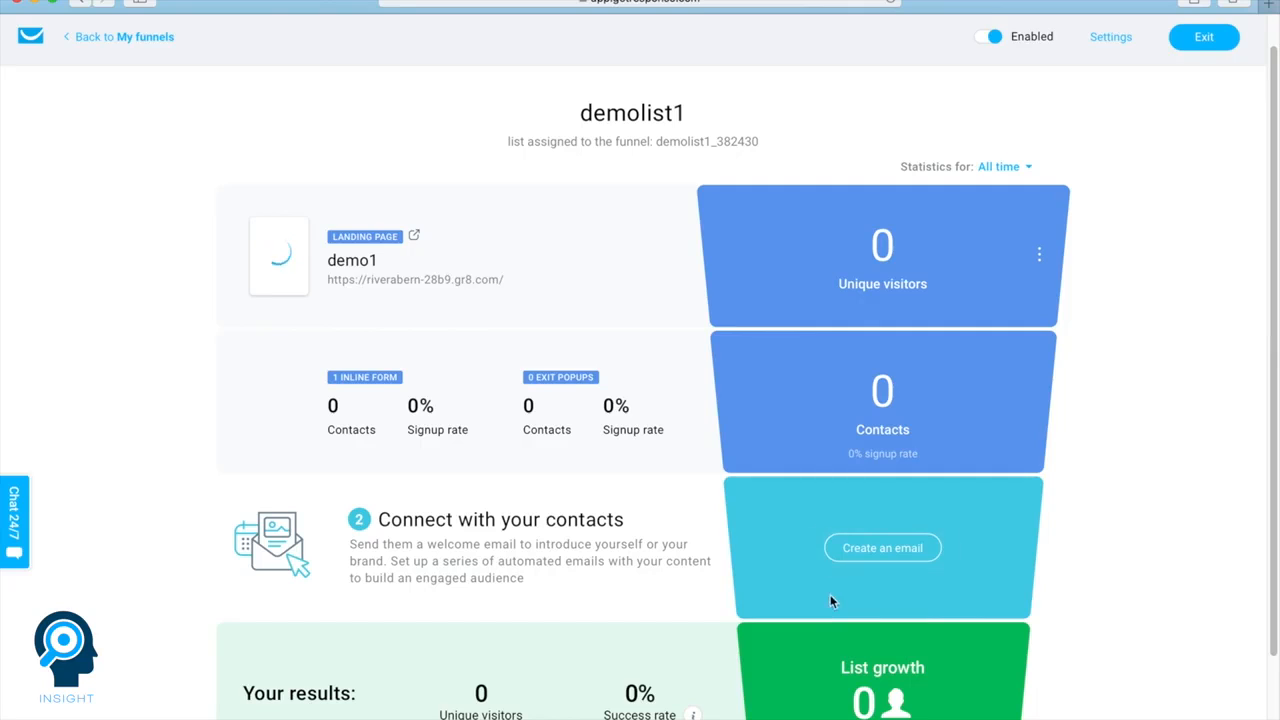
Create the funnel's welcome email with the message name "Auto responder1" and the subject "Thank you for subscribing"
click(866, 553)
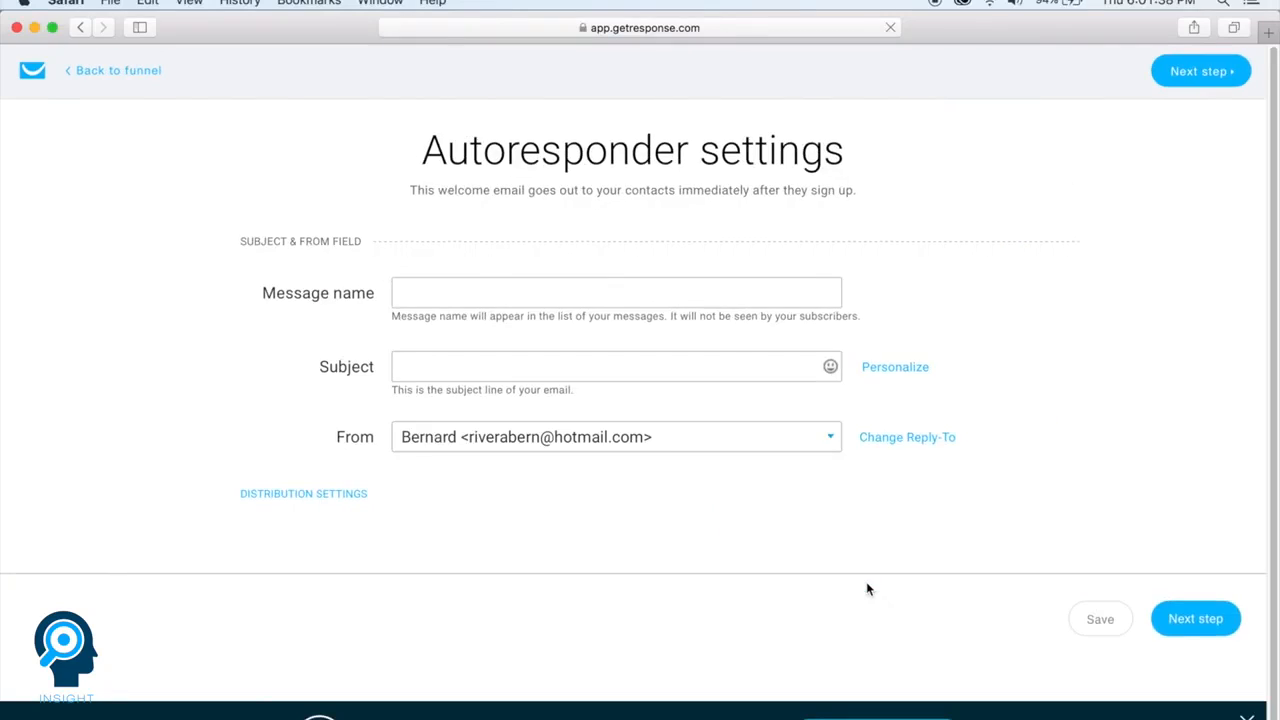
click(483, 292)
text(A)
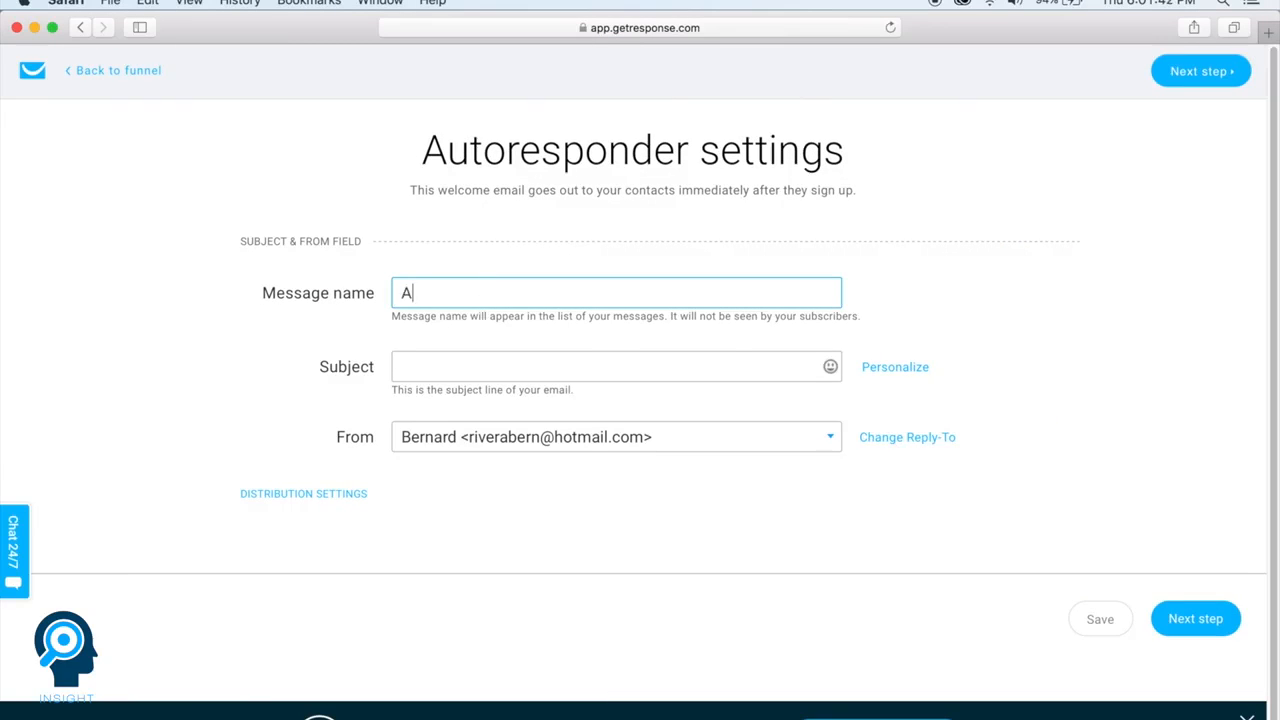
text(uto responder1)
key(Tab)
text(Thank you f)
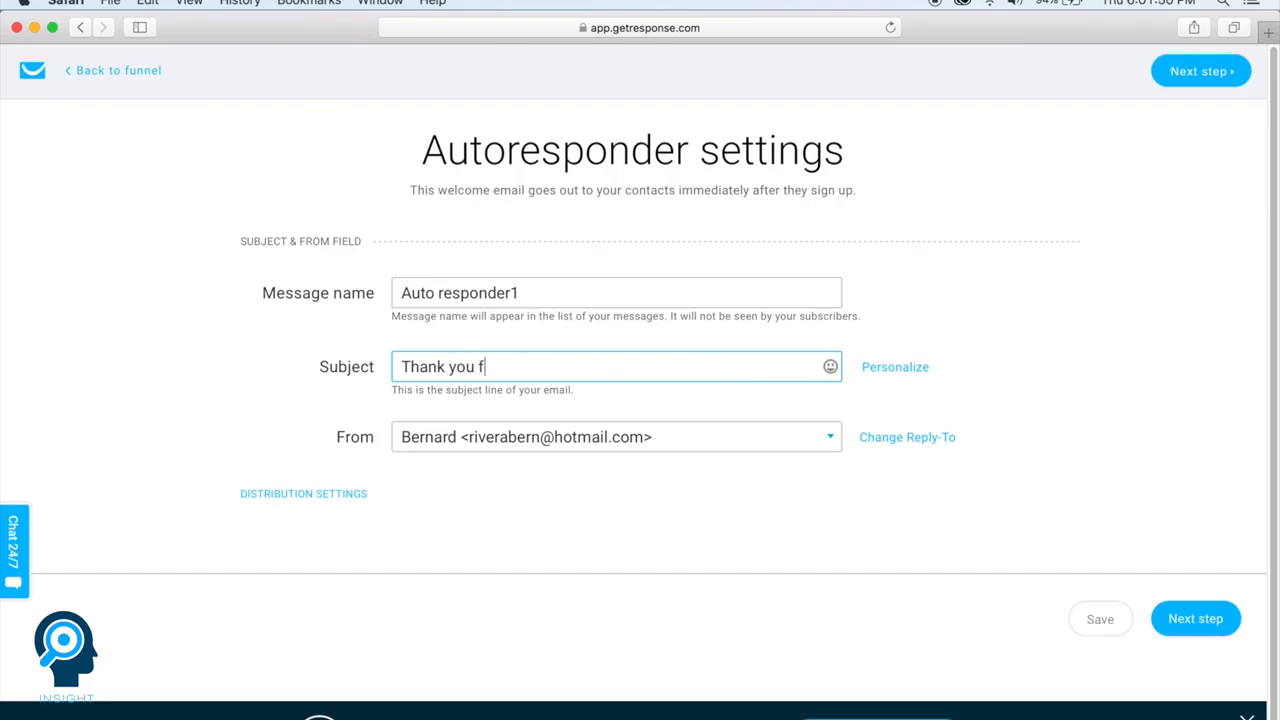
text(or subscribing)
Continue to the email templates and use the predesigned General sales funnel template
click(1215, 619)
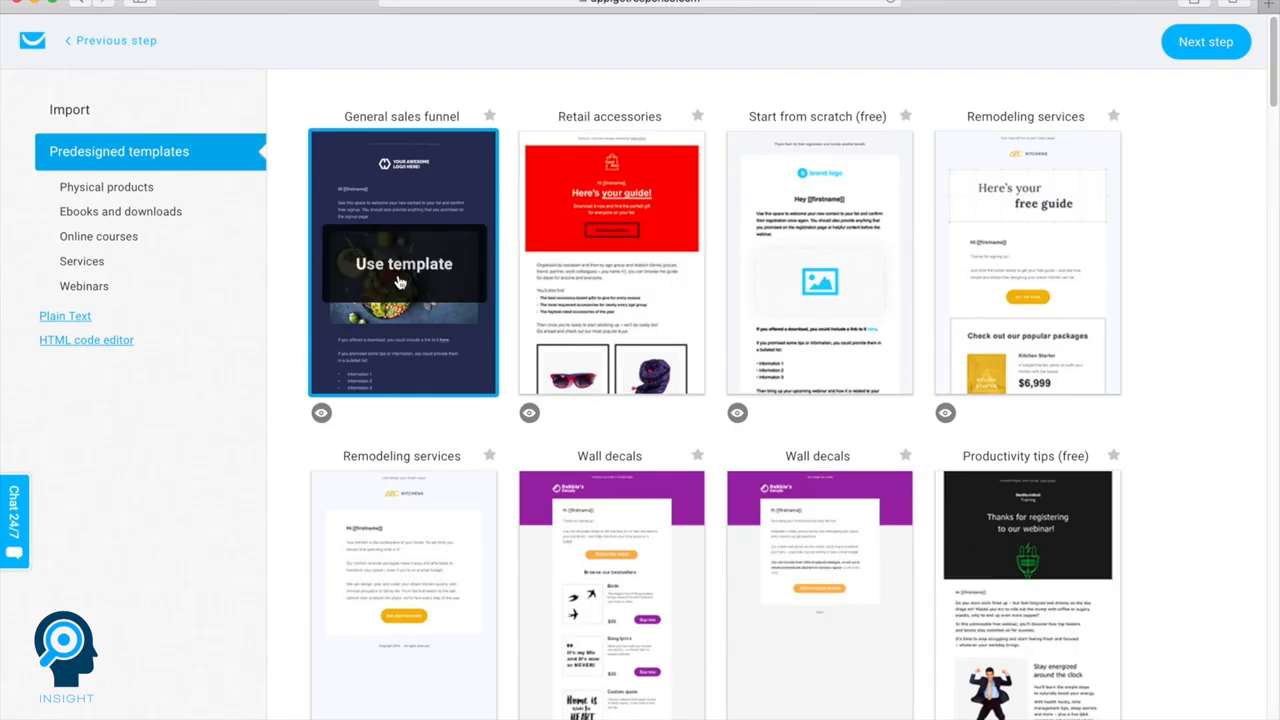
mouse_move(369, 277)
click(370, 277)
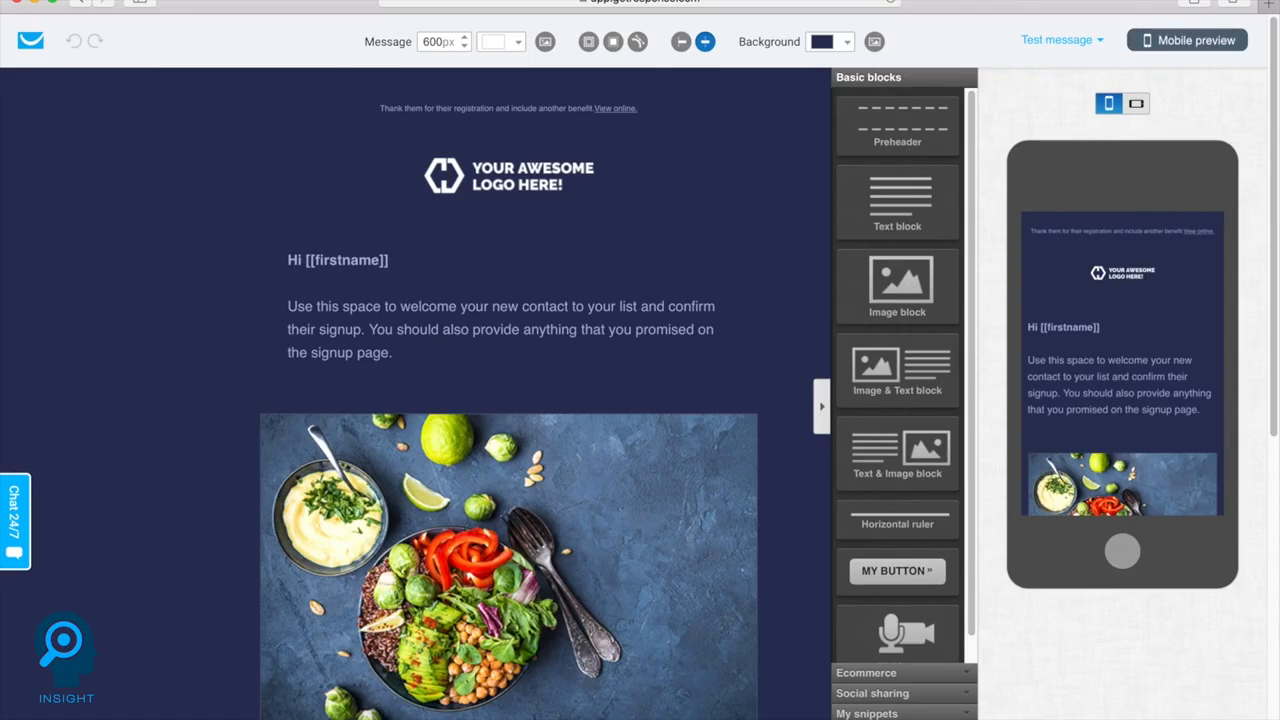
Insert an image block below the email's logo and fill it with the free Shutterstock photo of students at computers
drag(898, 286, 610, 216)
click(516, 271)
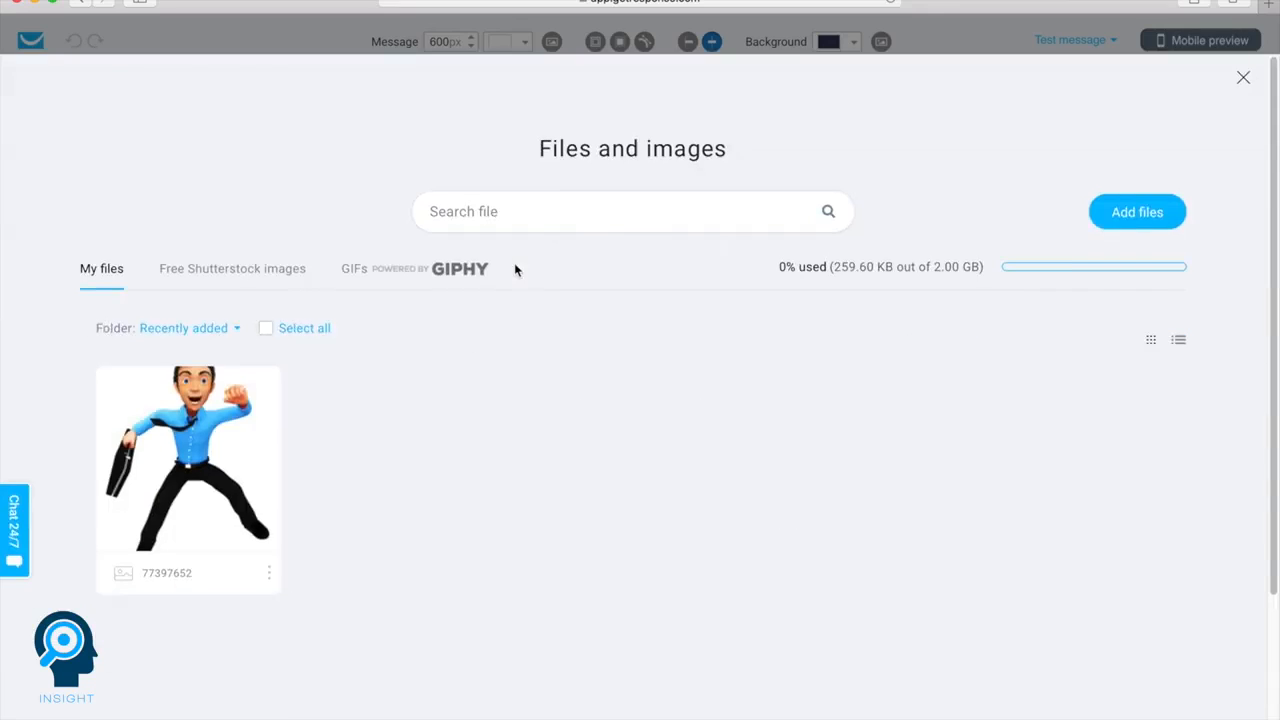
click(234, 271)
scroll(289, 306, down, 3)
click(890, 478)
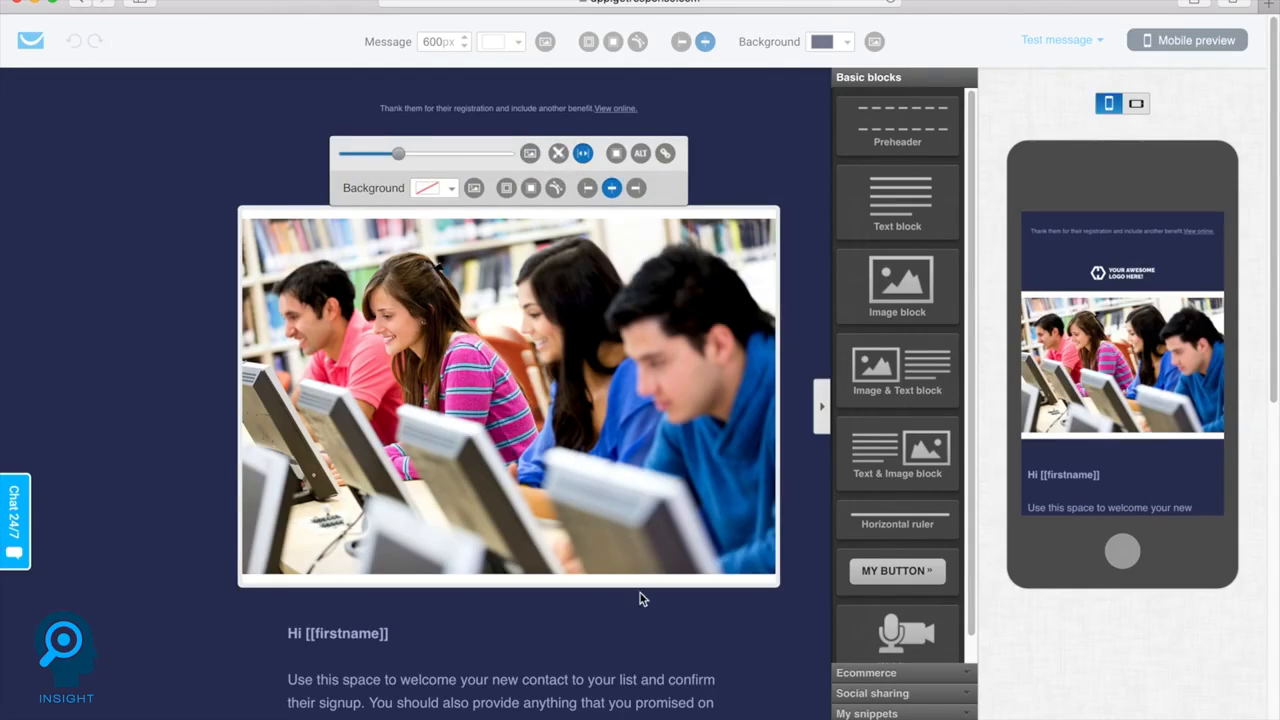
Replace the welcome paragraph under the email greeting with "This is some demo text"
scroll(777, 514, down, 2)
triple_click(382, 591)
text(This is some demo text)
Format the "Hi [[firstname]]" greeting in yellow with a text size of 24 px
triple_click(380, 519)
click(395, 411)
click(470, 520)
click(607, 543)
triple_click(380, 518)
click(341, 407)
click(341, 407)
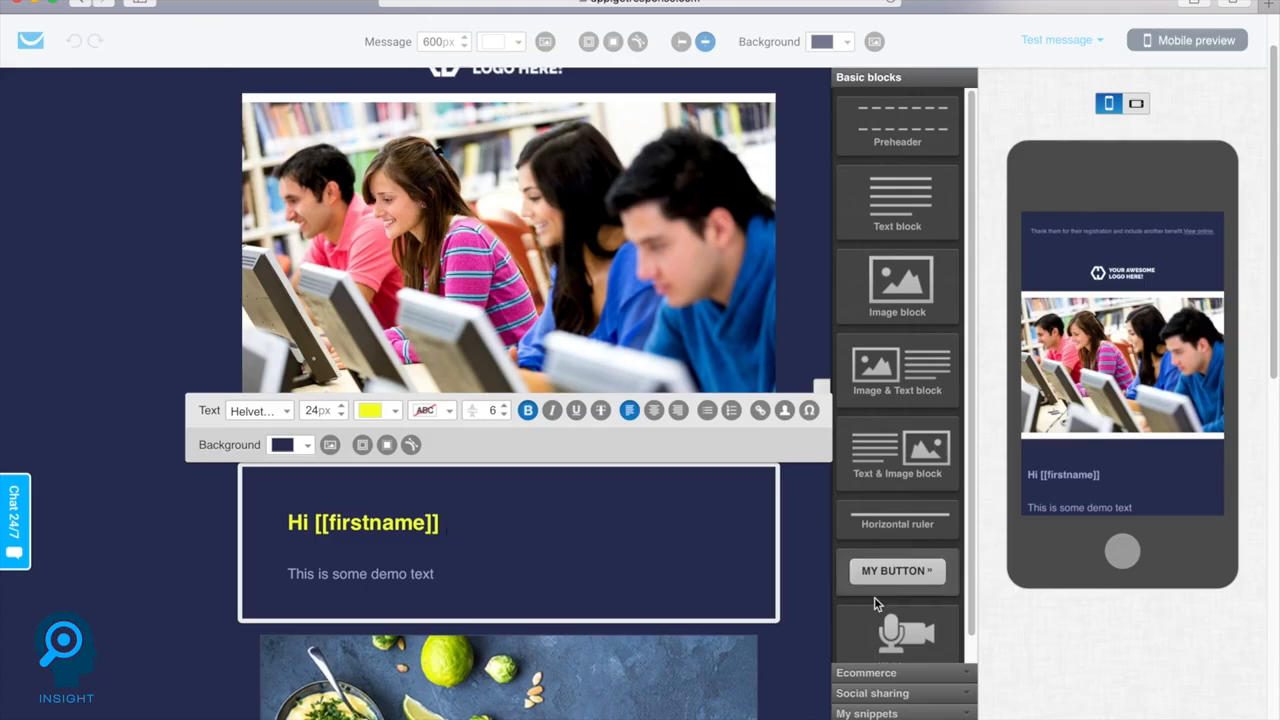
Finish the autoresponder email, dismiss the ad promotion dialog and review the demolist1 funnel overview
click(1078, 690)
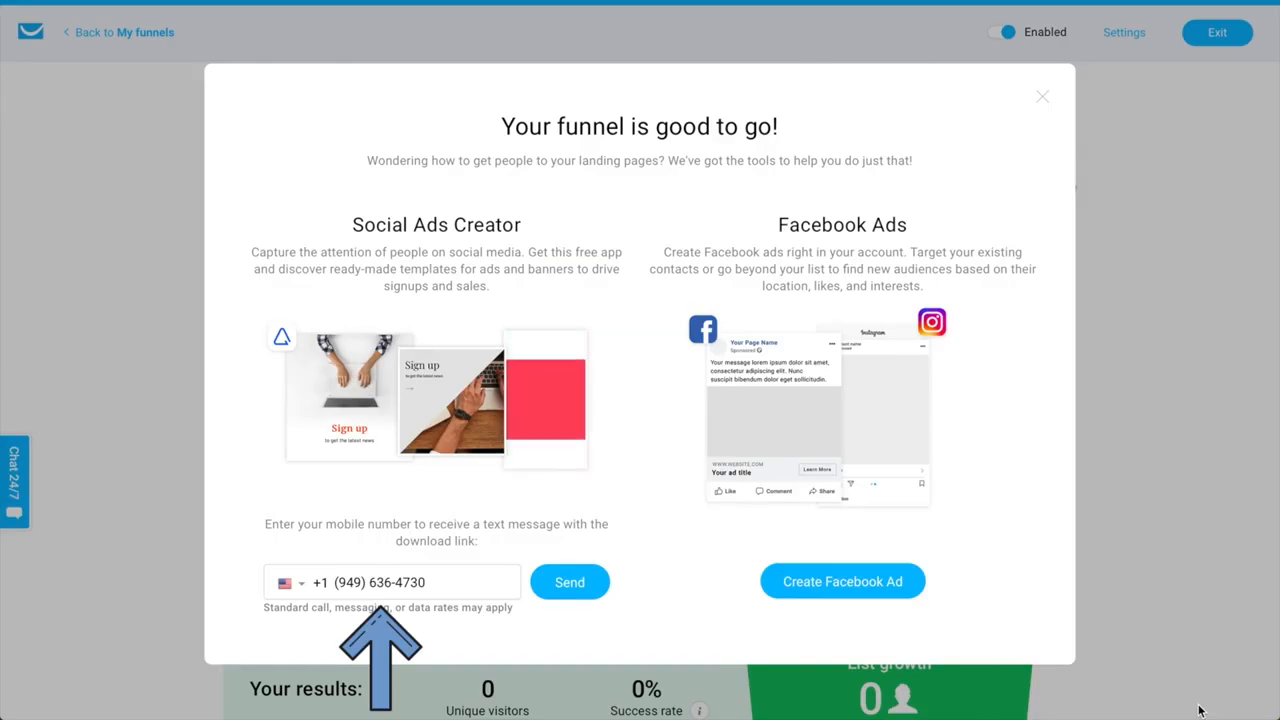
click(1042, 96)
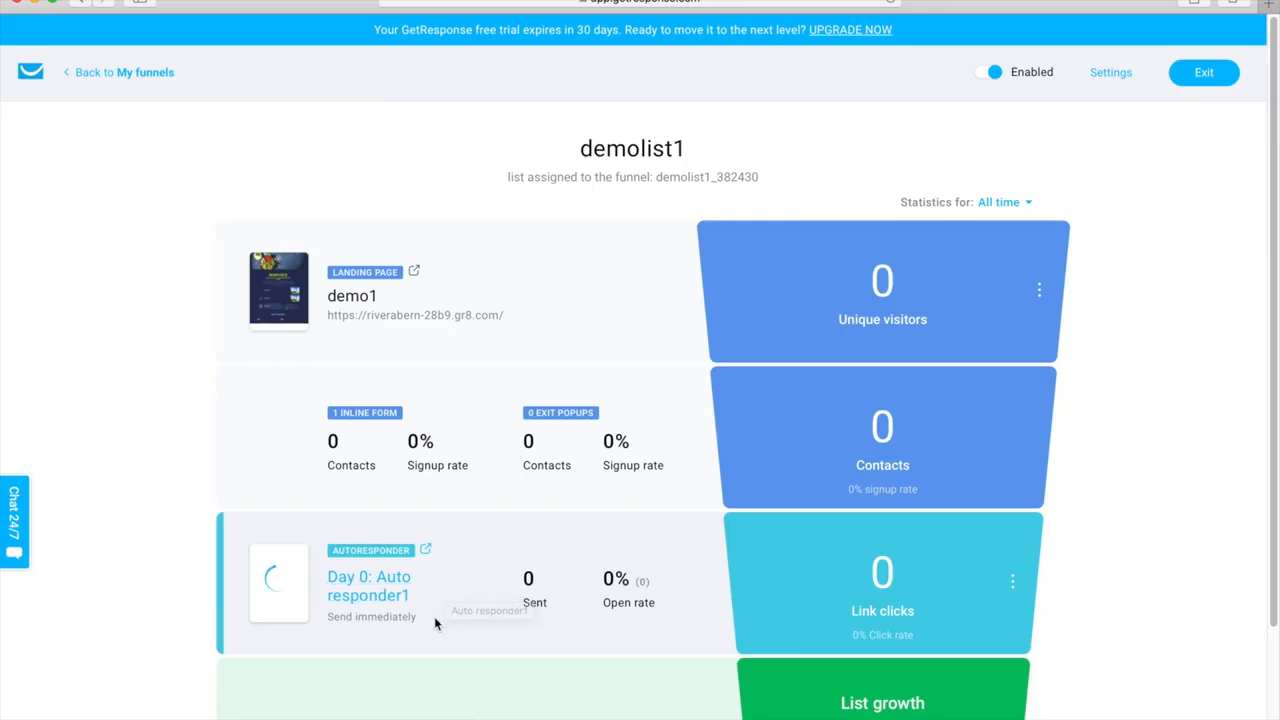
scroll(434, 616, down, 2)
scroll(435, 622, down, 2)
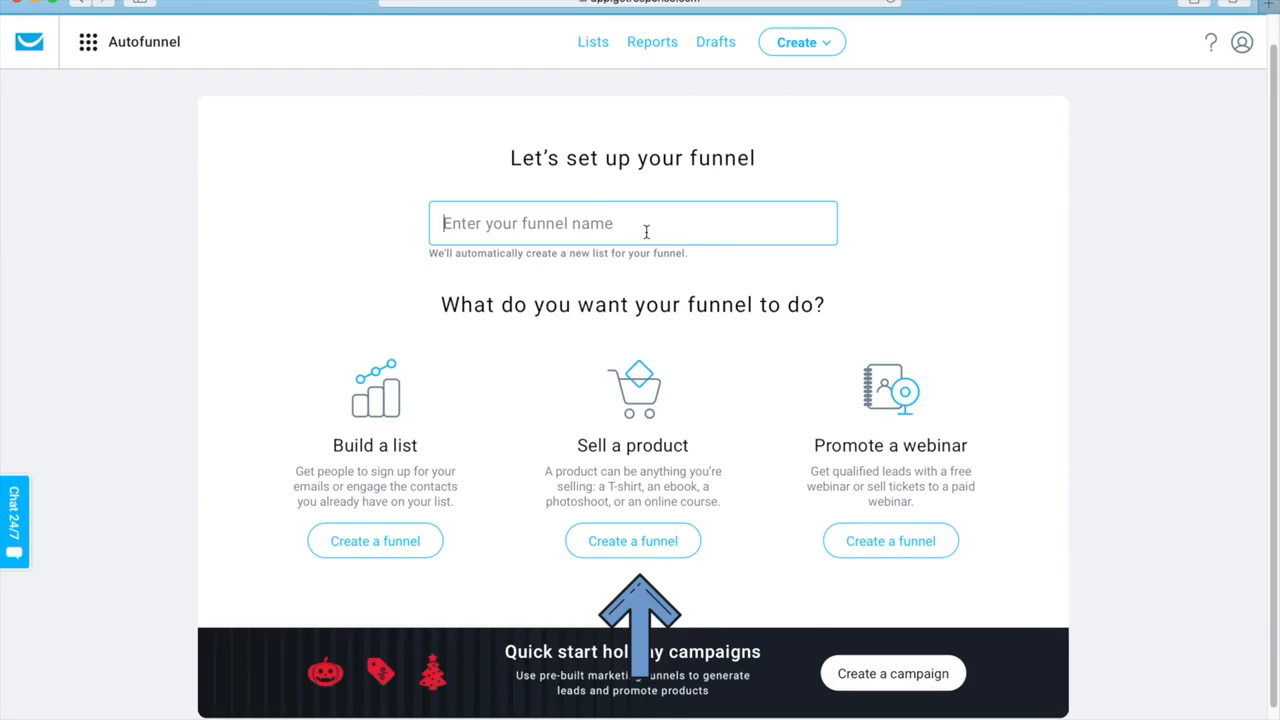
Name a new Autofunnel Salesfunneldemo1 and choose Sell a product as its purpose
text(Salesfunneldem)
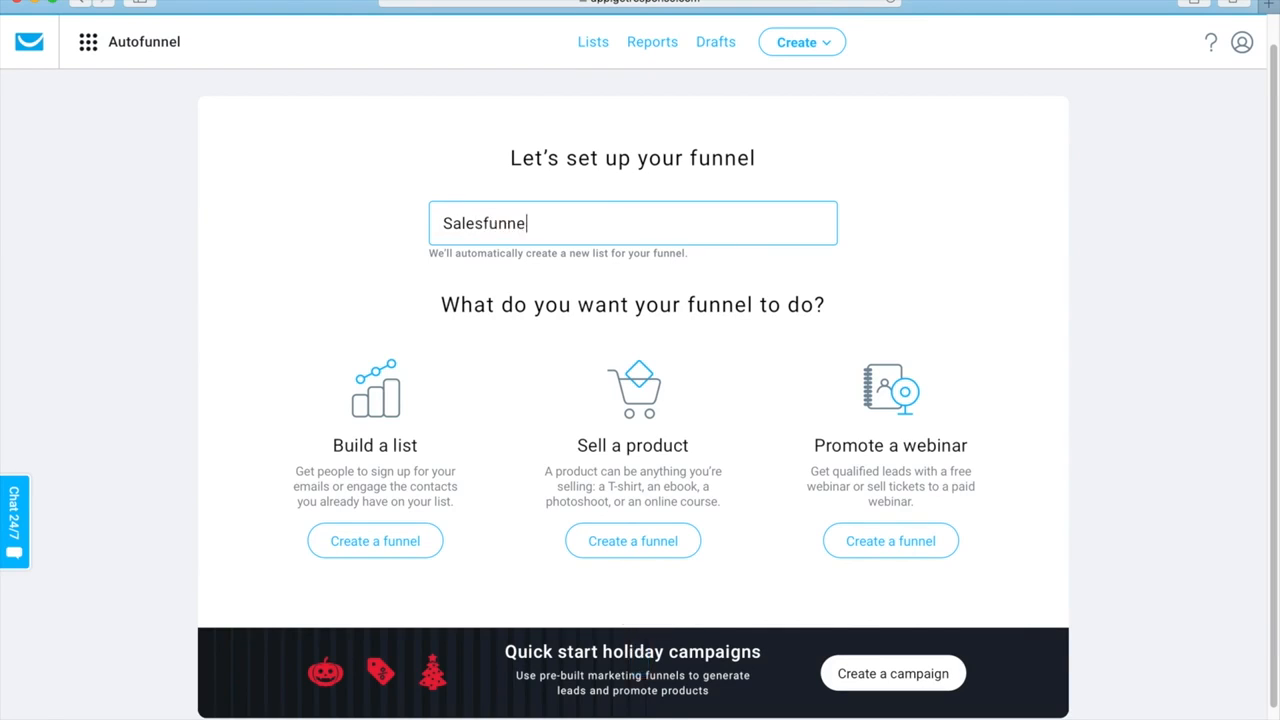
text(o1)
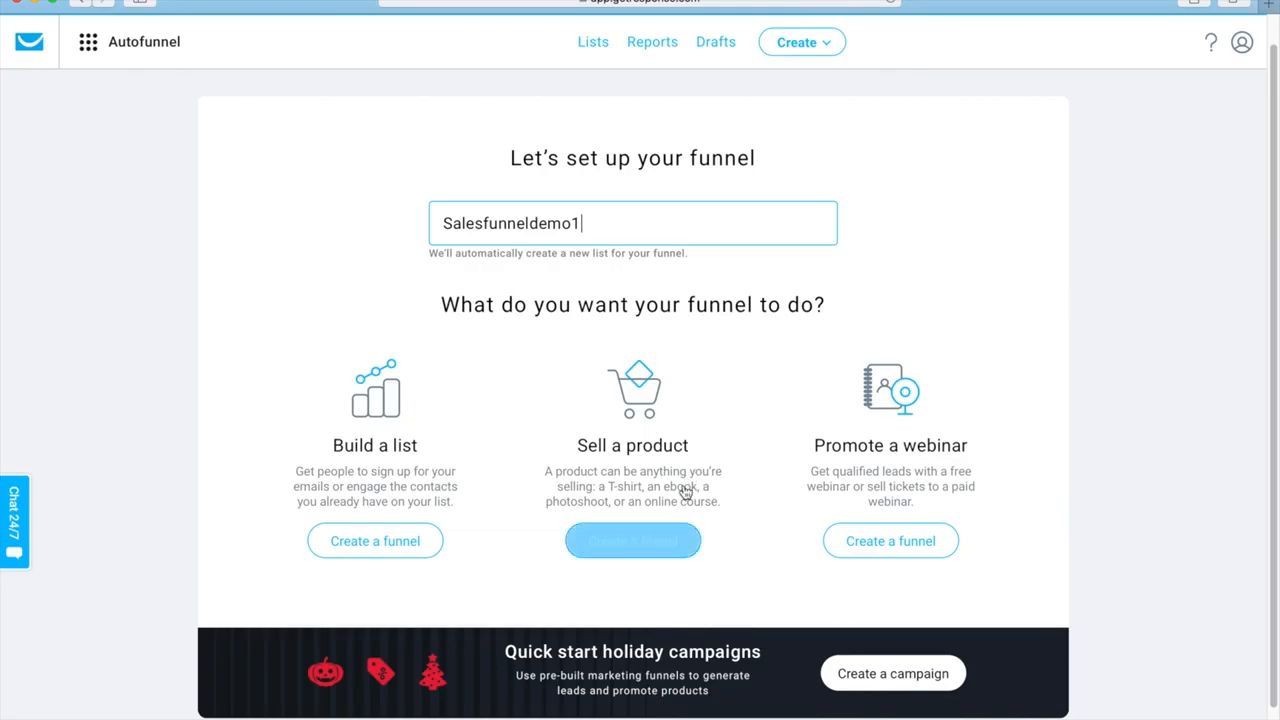
click(649, 552)
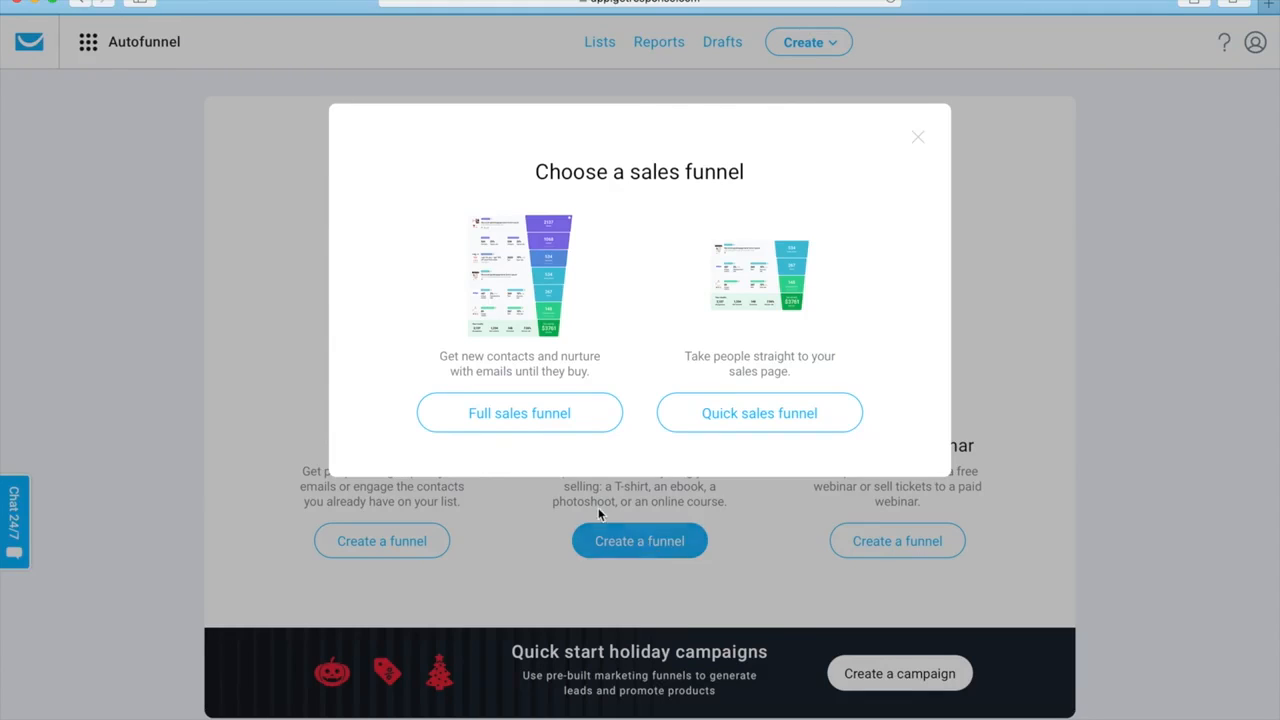
Choose the full sales funnel, start creating a store for it and select the option to connect an existing store
click(526, 423)
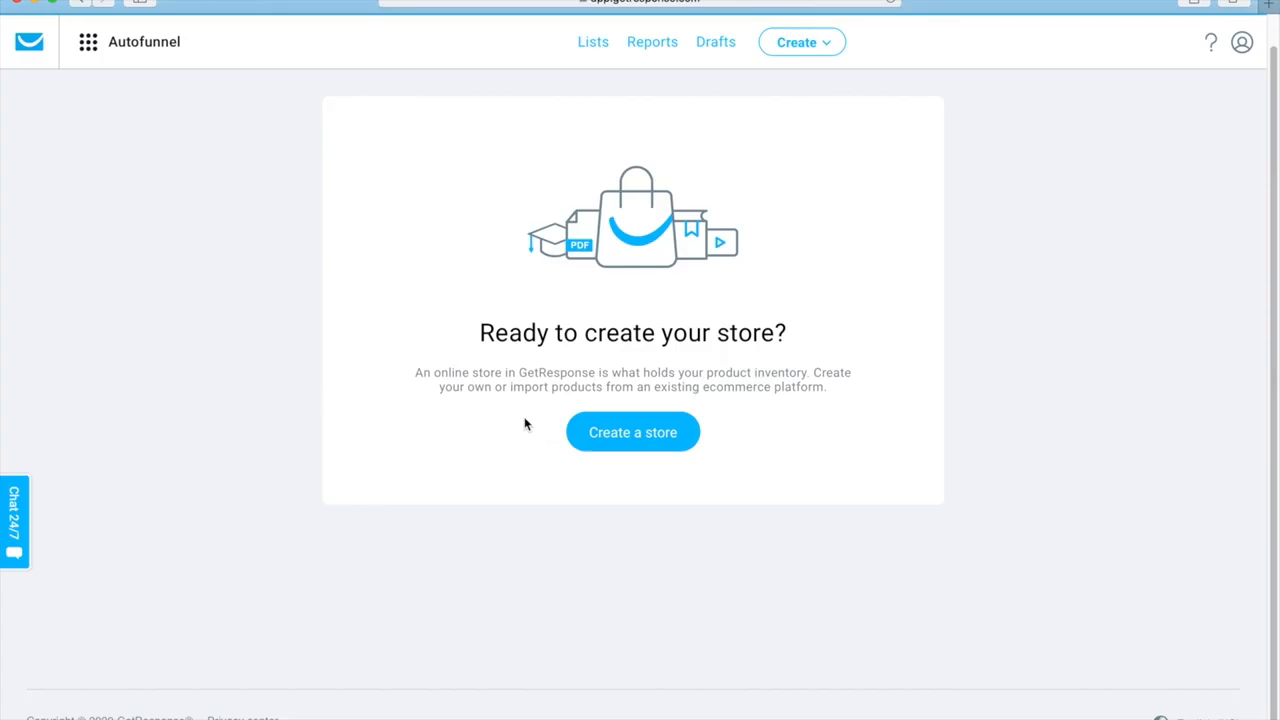
click(602, 443)
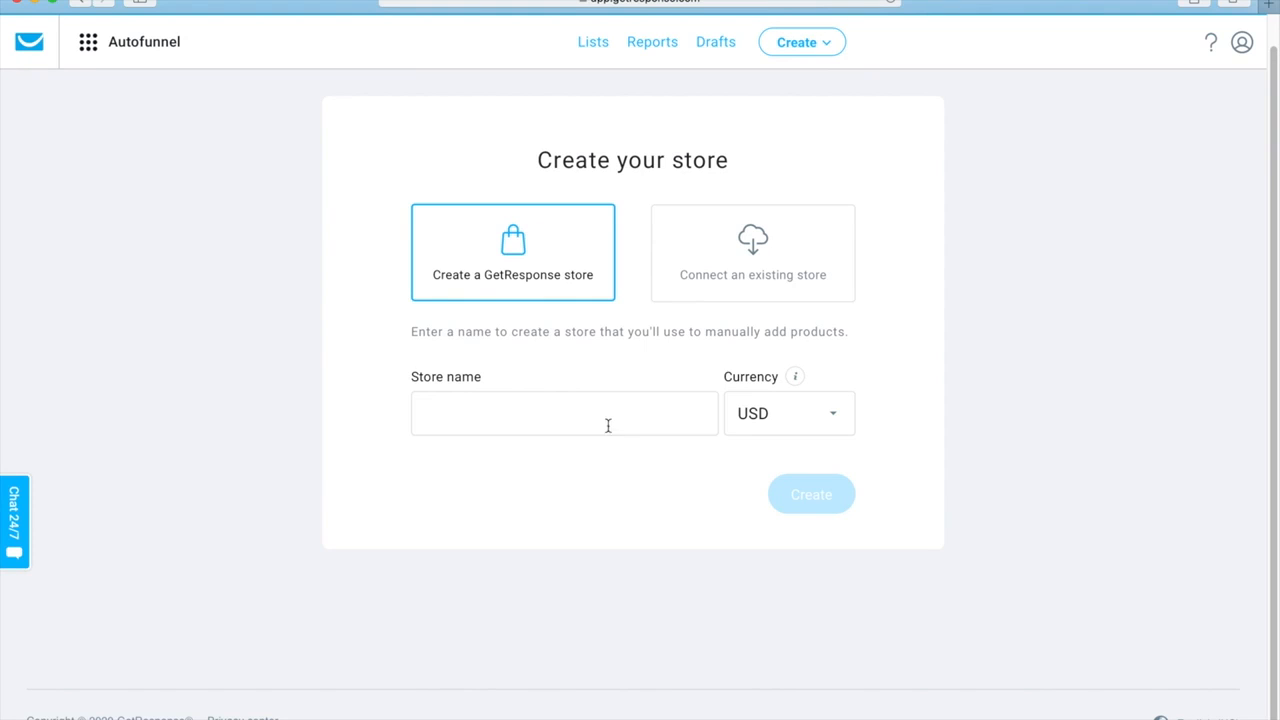
click(745, 271)
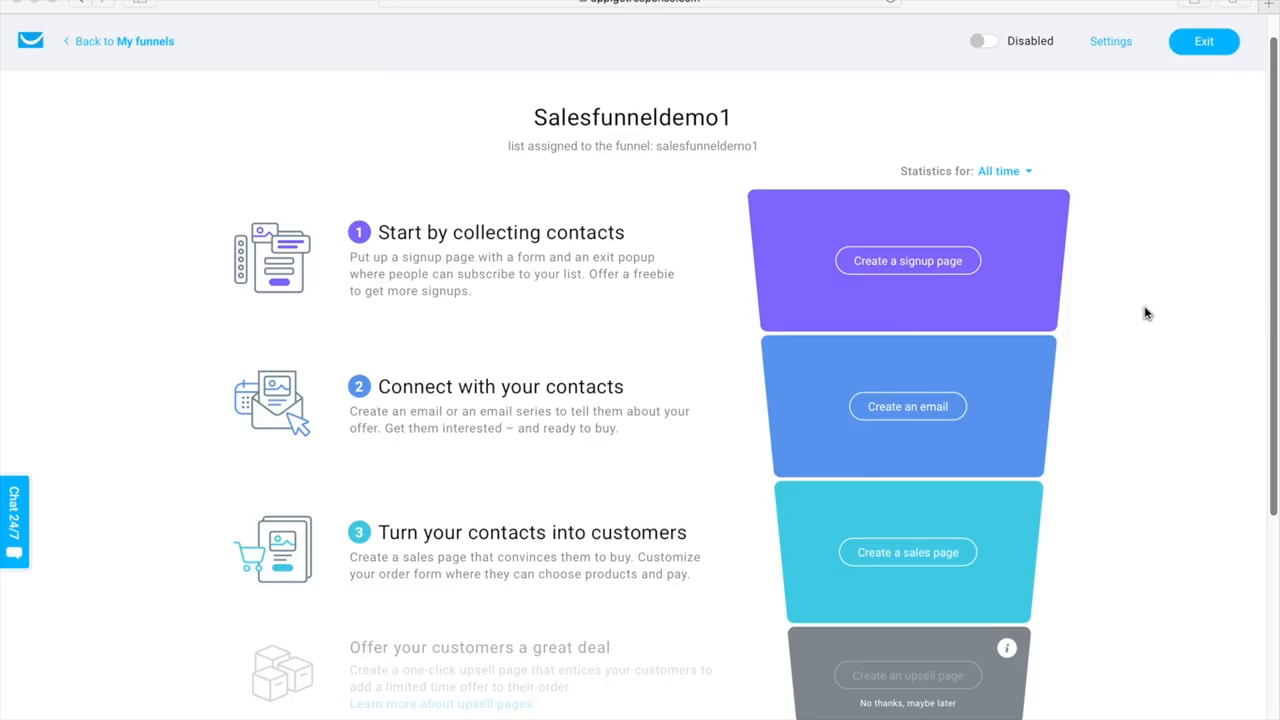
Review the stages of the Salesfunneldemo1 funnel from the signup page down to the order confirmation and results
click(911, 270)
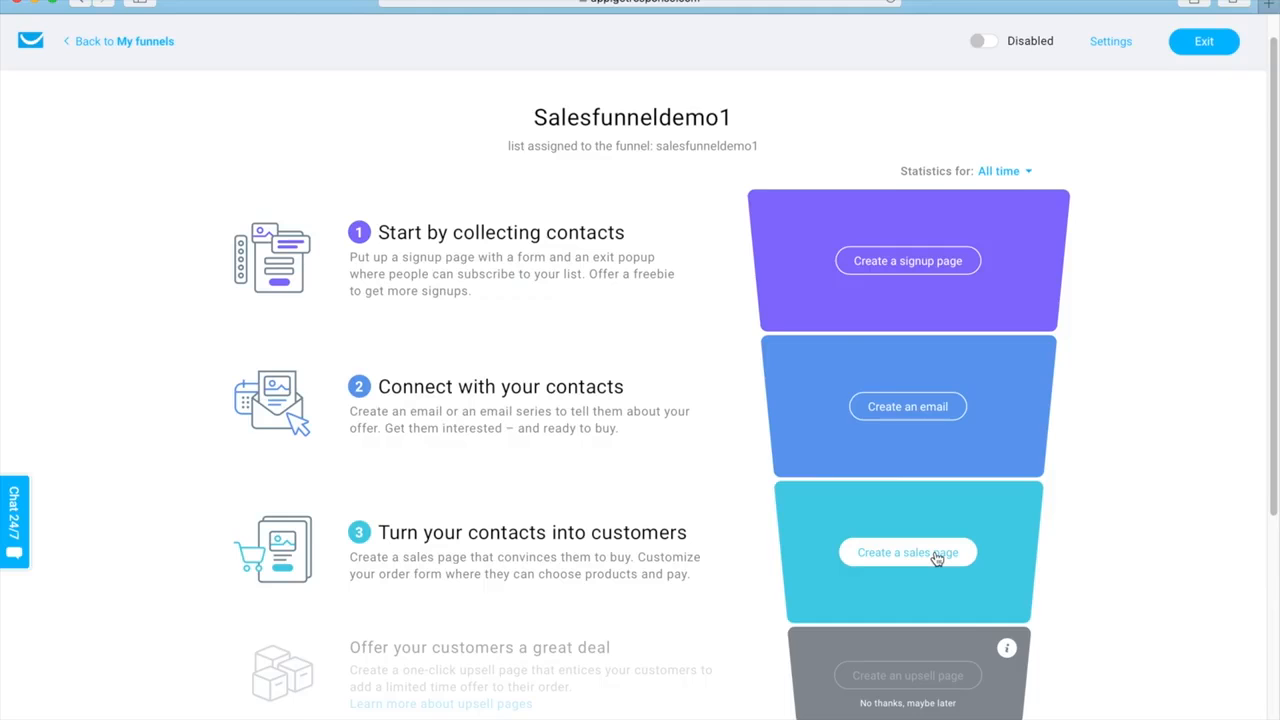
scroll(937, 558, down, 3)
scroll(935, 557, down, 2)
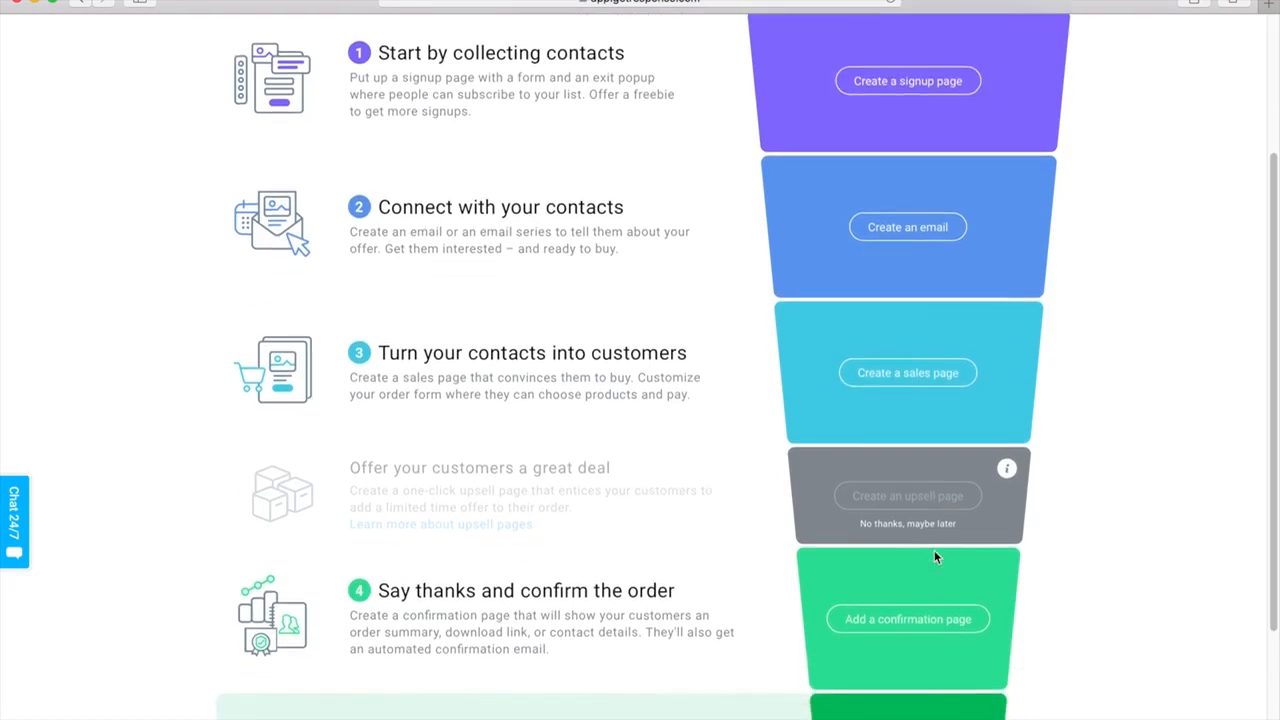
scroll(935, 557, down, 1)
scroll(935, 557, down, 1)
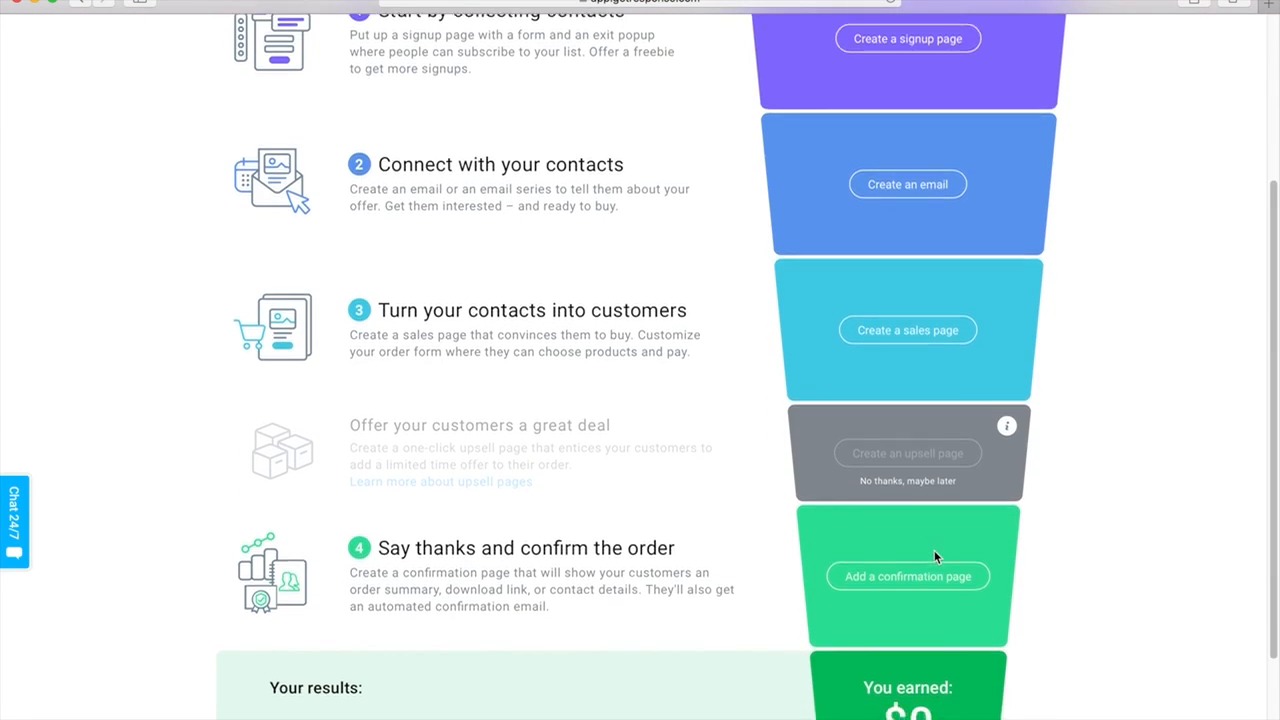
scroll(934, 557, down, 2)
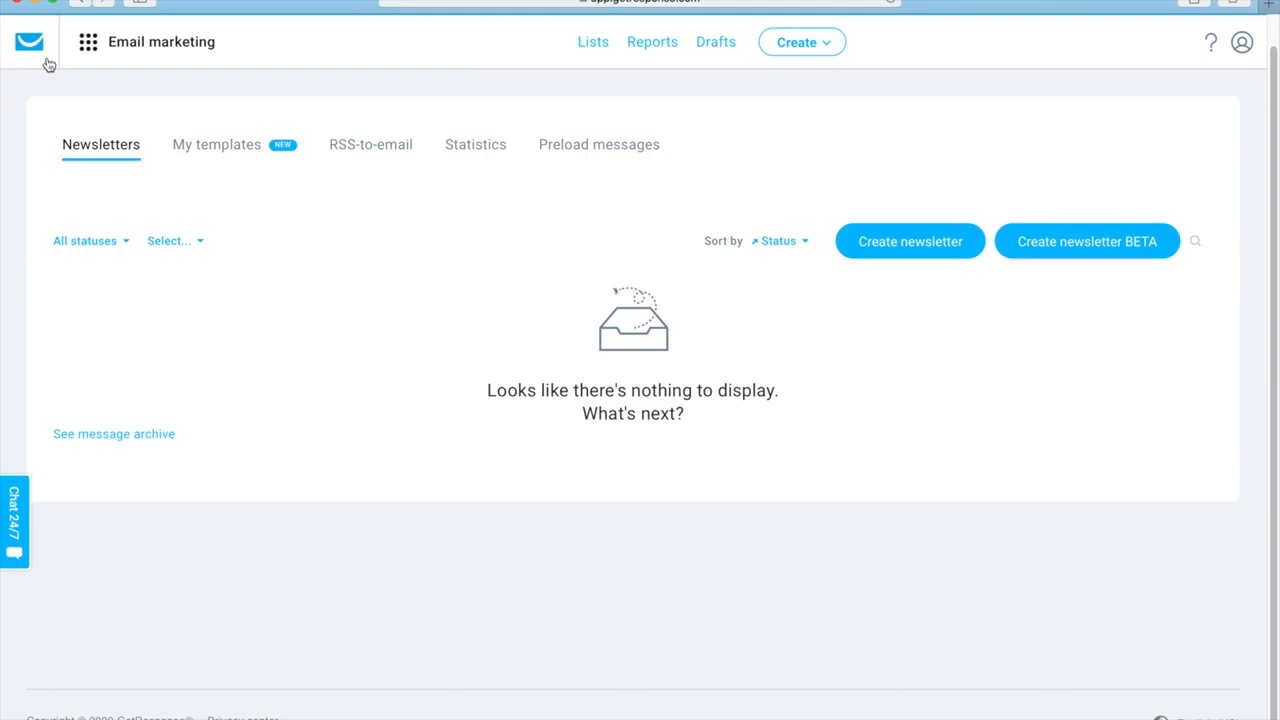
Start creating a one-time newsletter in the standard, non-beta creator
click(87, 52)
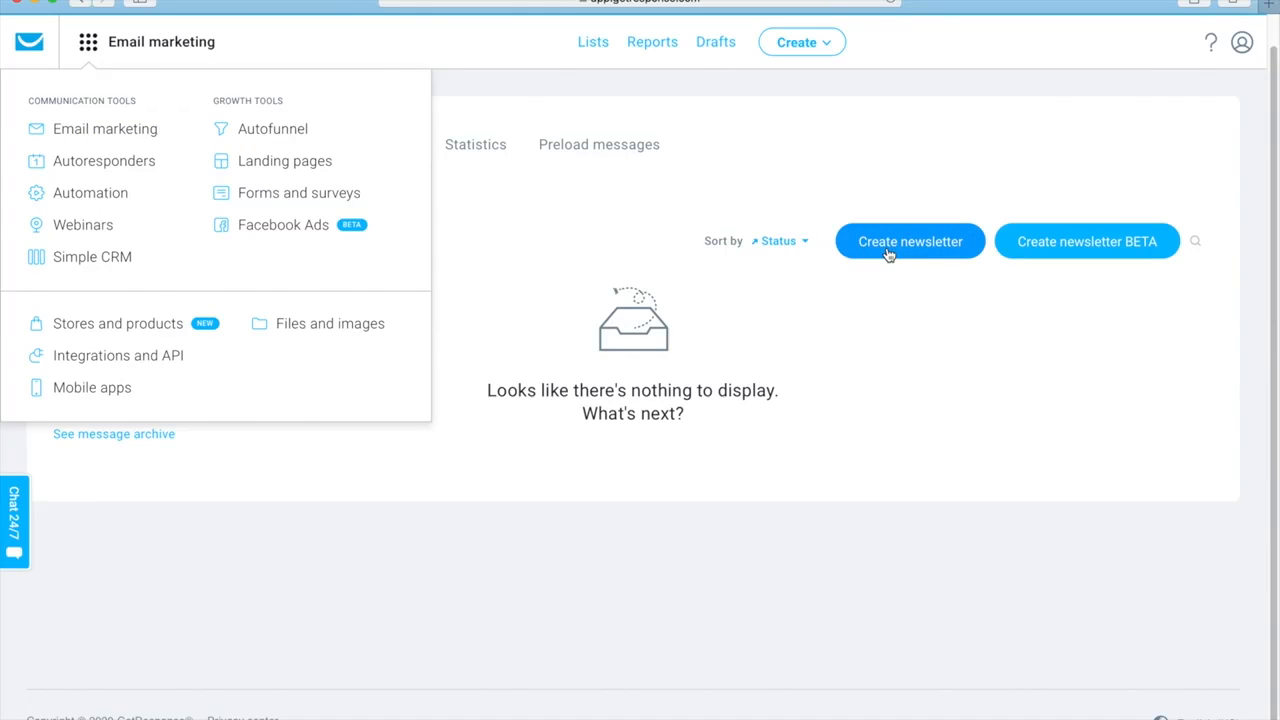
click(814, 57)
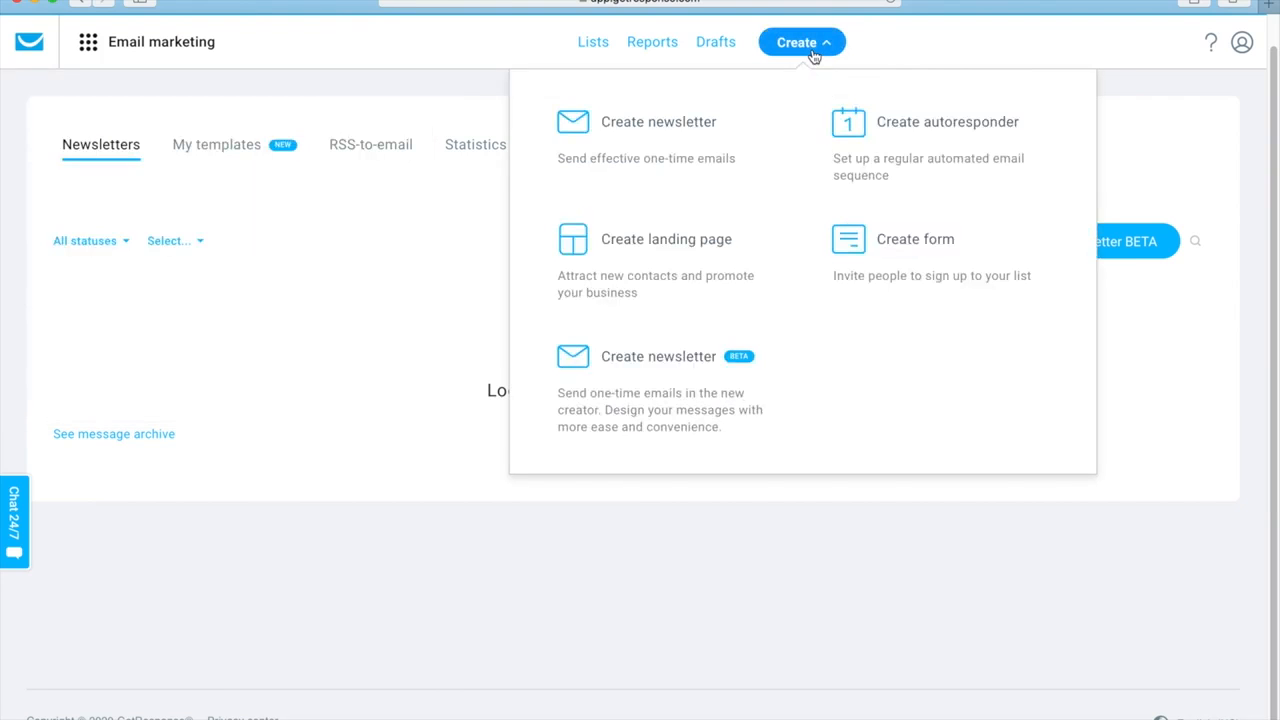
click(689, 150)
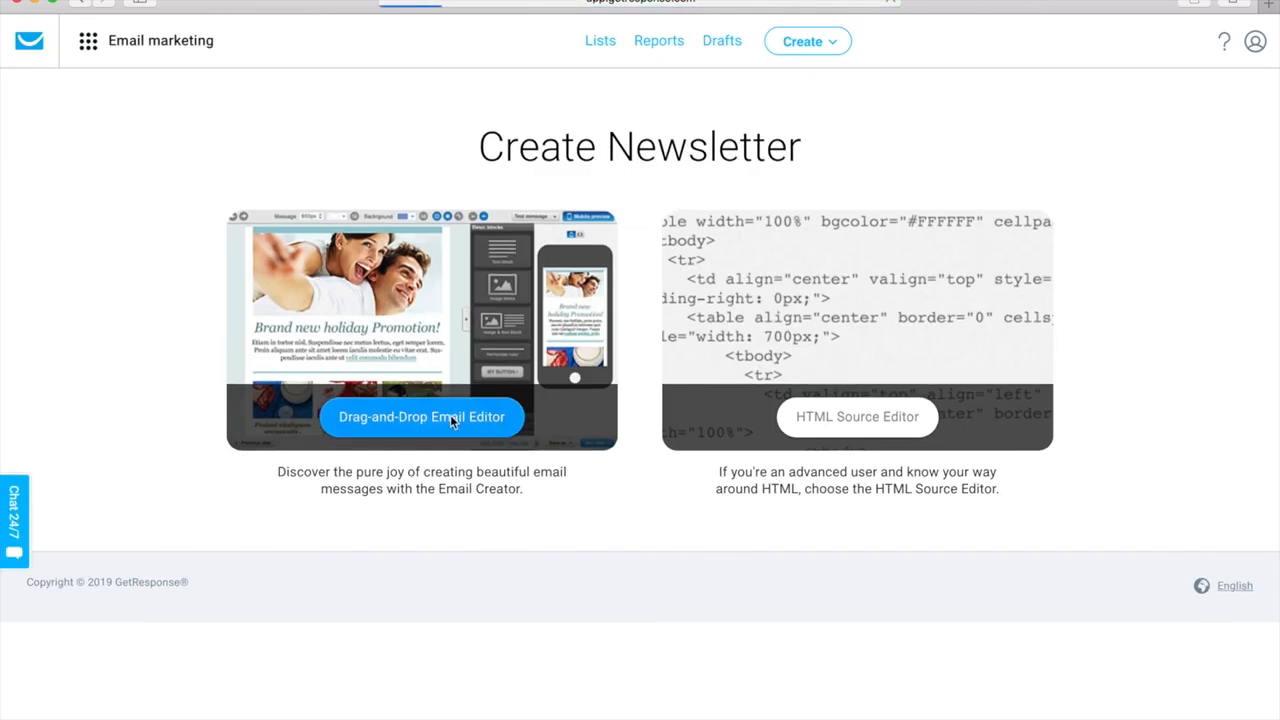
click(450, 414)
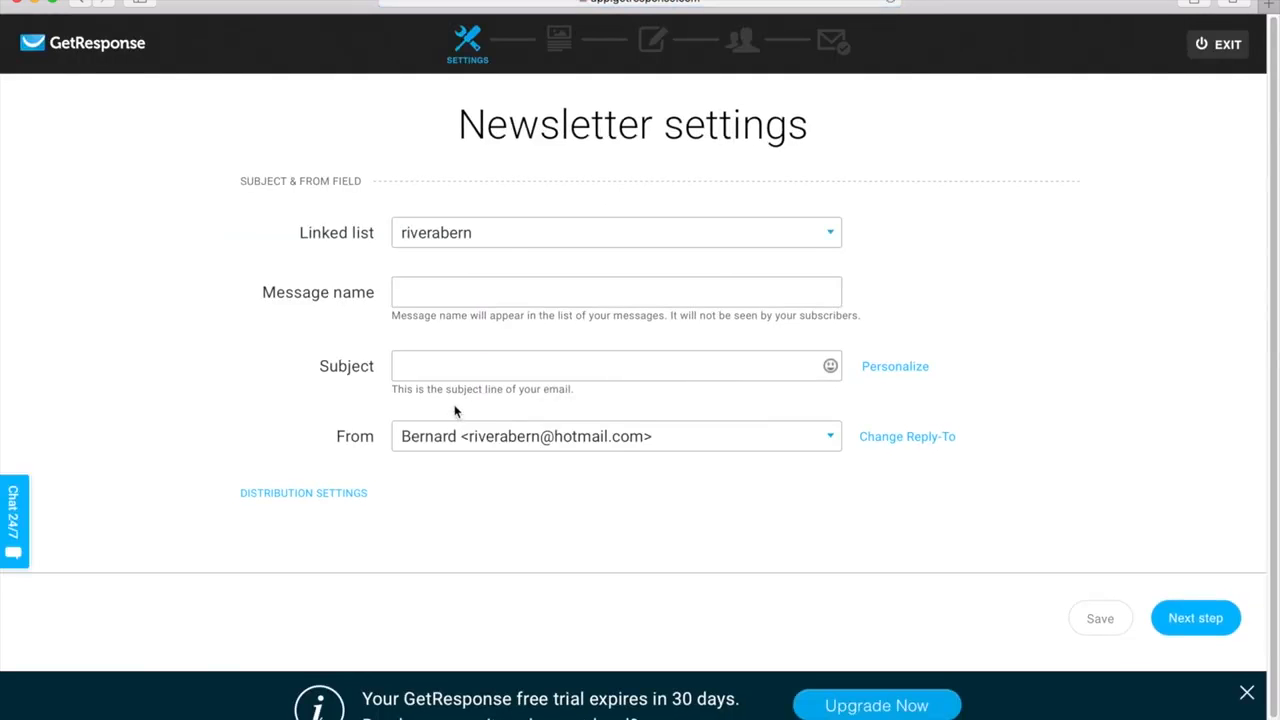
Name the newsletter message testemail1, set its subject to "Just a quick follow up..." and proceed to template selection
click(427, 298)
text(testemail1)
key(Tab)
text(Just a quick follow up...)
click(1198, 620)
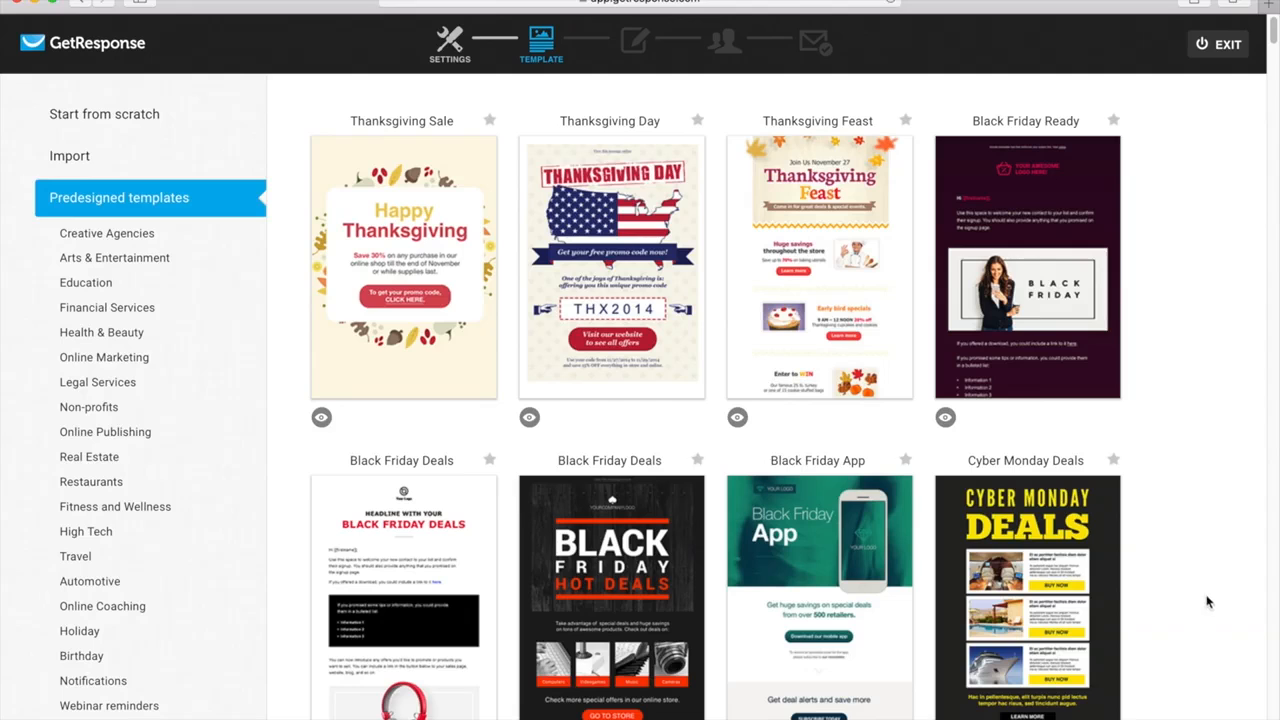
Use the Color Me Orange template from the Online Publishing category for the newsletter
click(105, 431)
scroll(620, 540, down, 3)
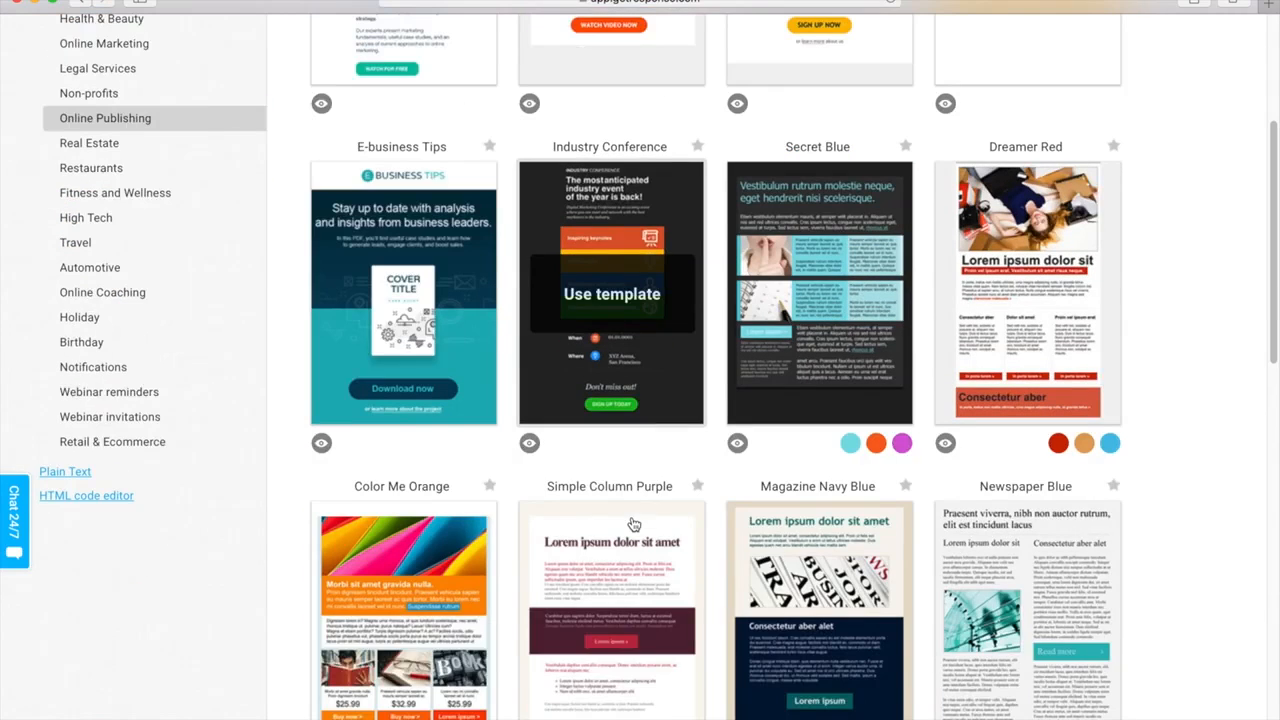
click(392, 599)
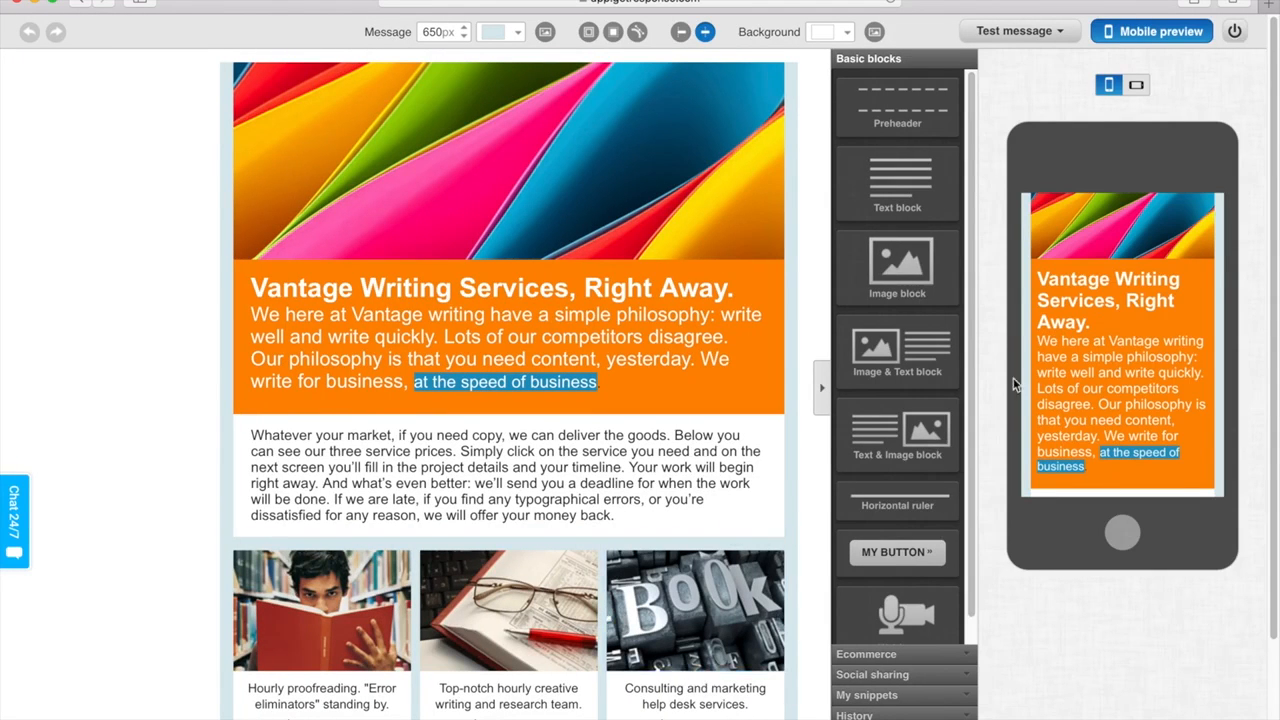
Add an image block below the orange header section and fill it with the stored image 106224500
drag(915, 262, 562, 490)
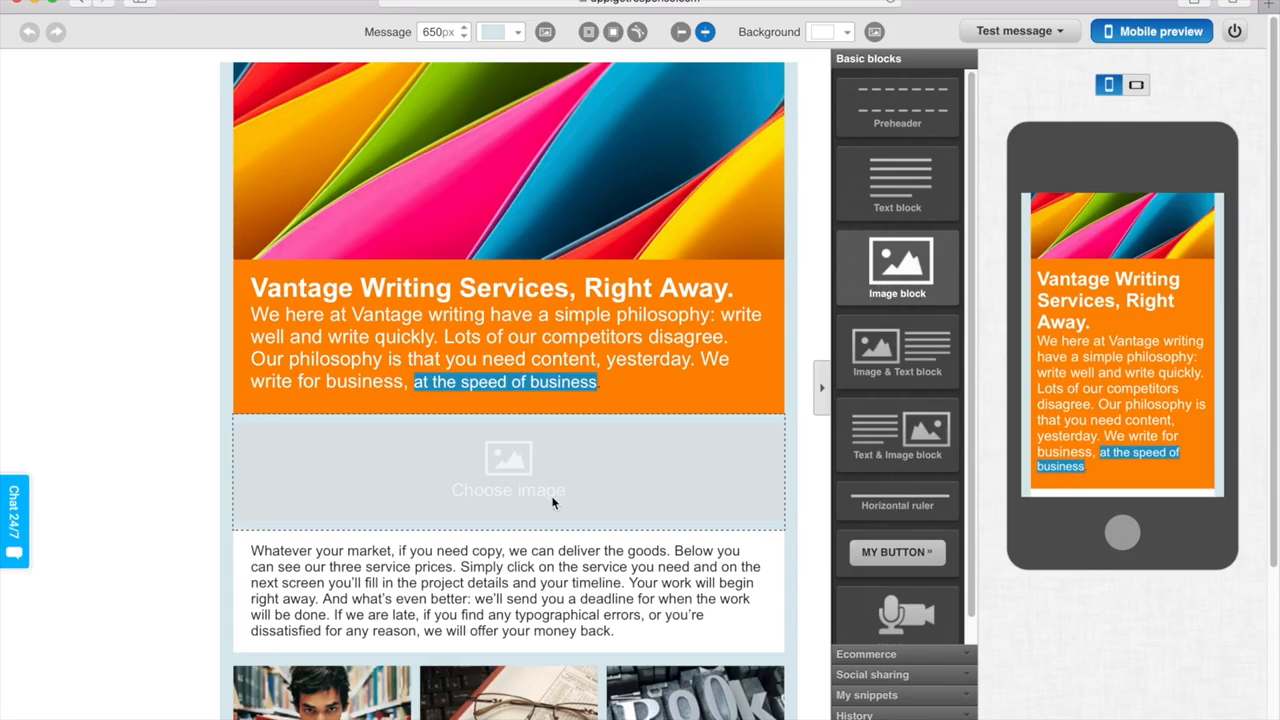
click(533, 482)
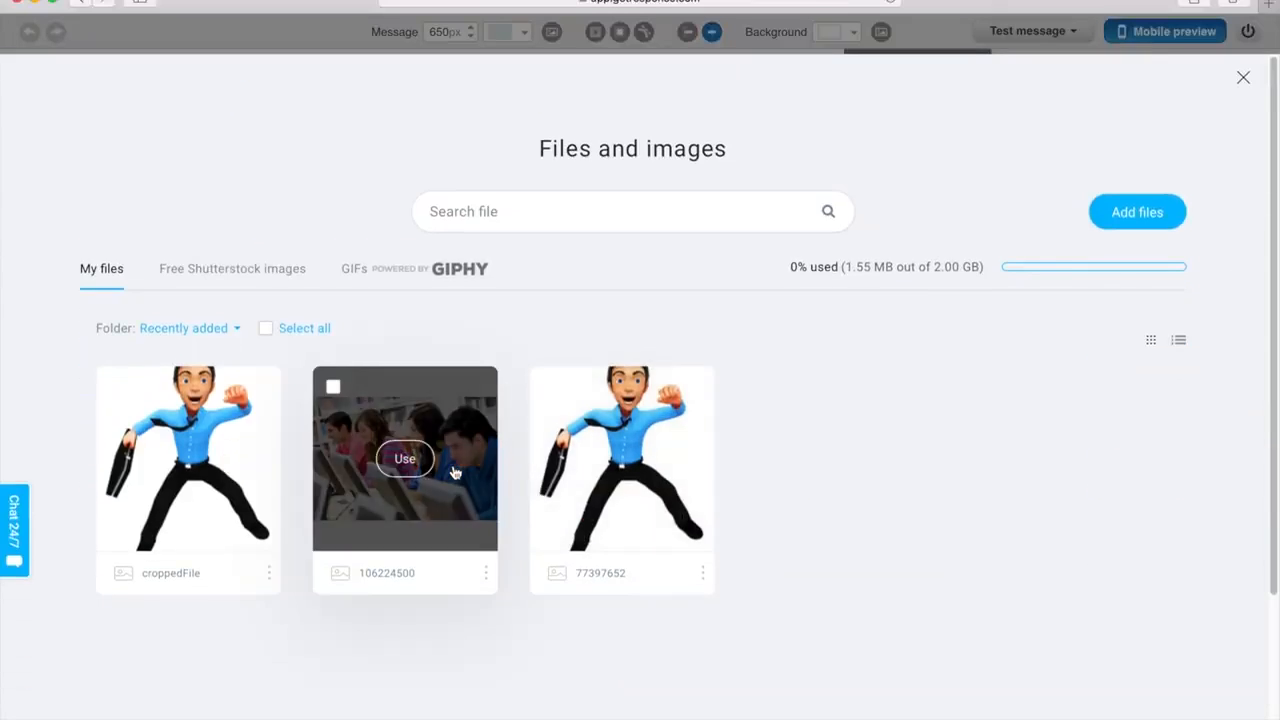
click(420, 460)
Insert an Image & Text block above the new image and format its placeholder text as bold red
drag(890, 366, 658, 387)
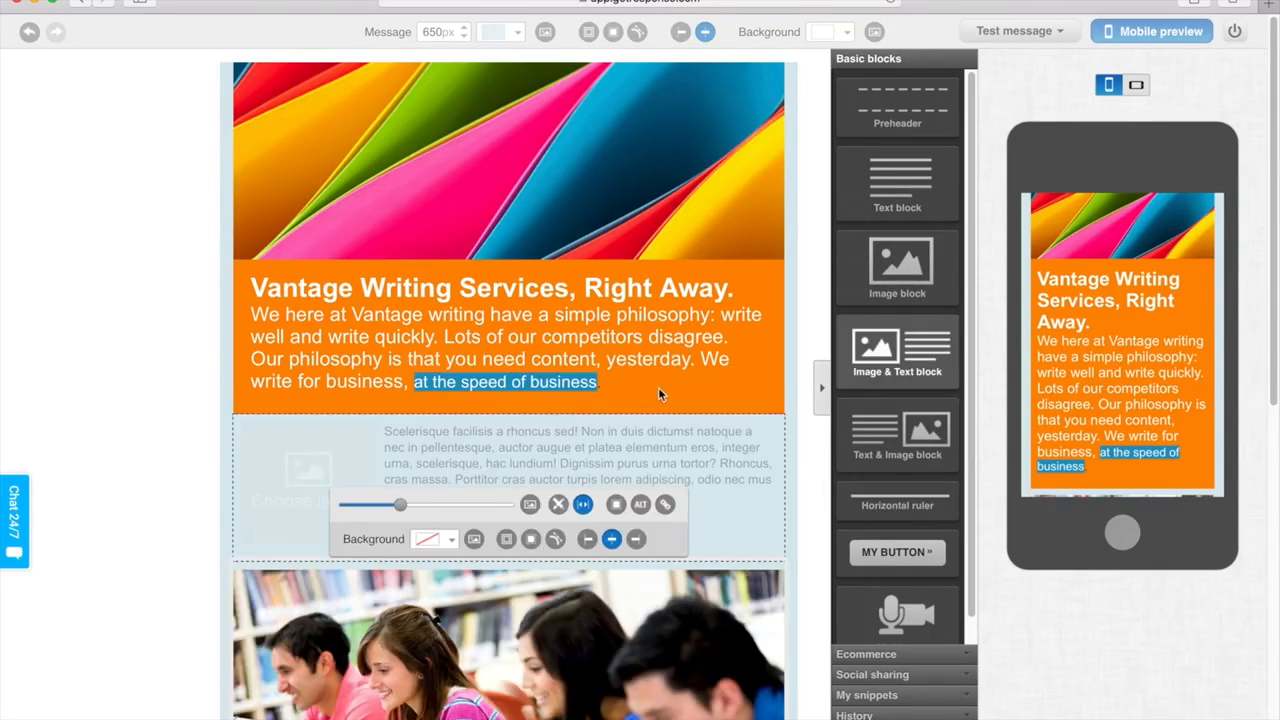
click(410, 450)
triple_click(410, 450)
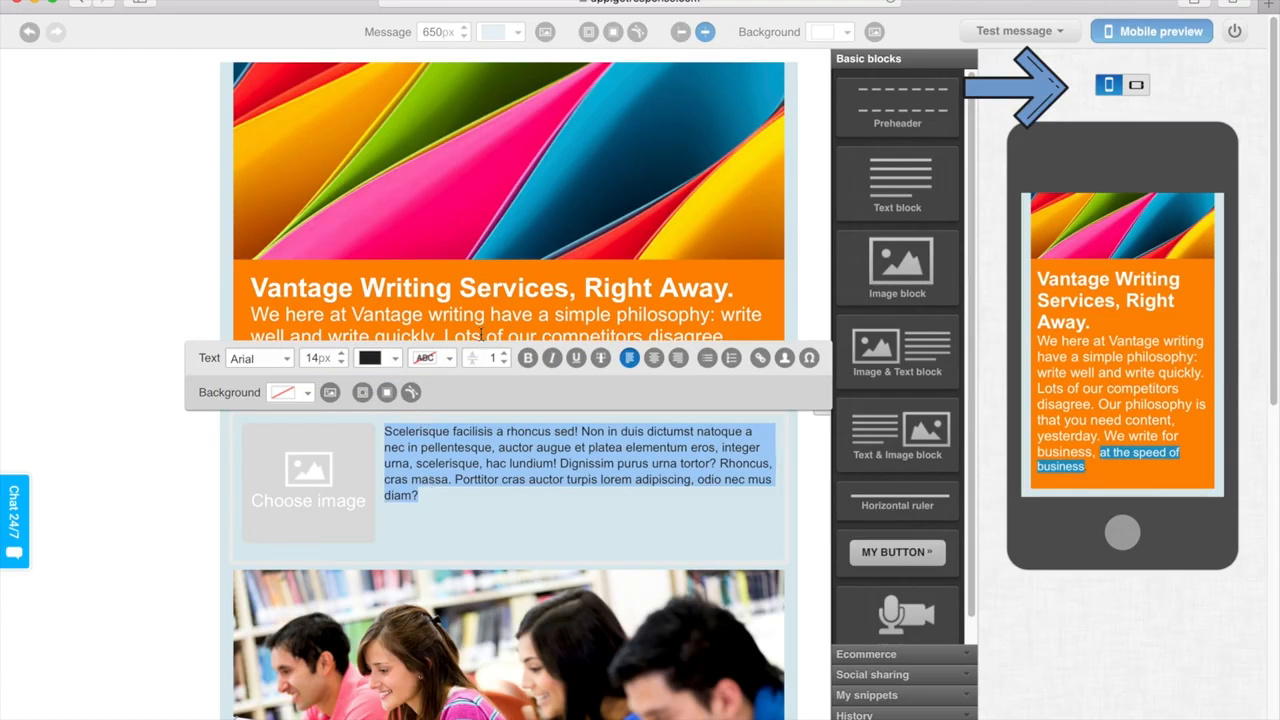
click(528, 358)
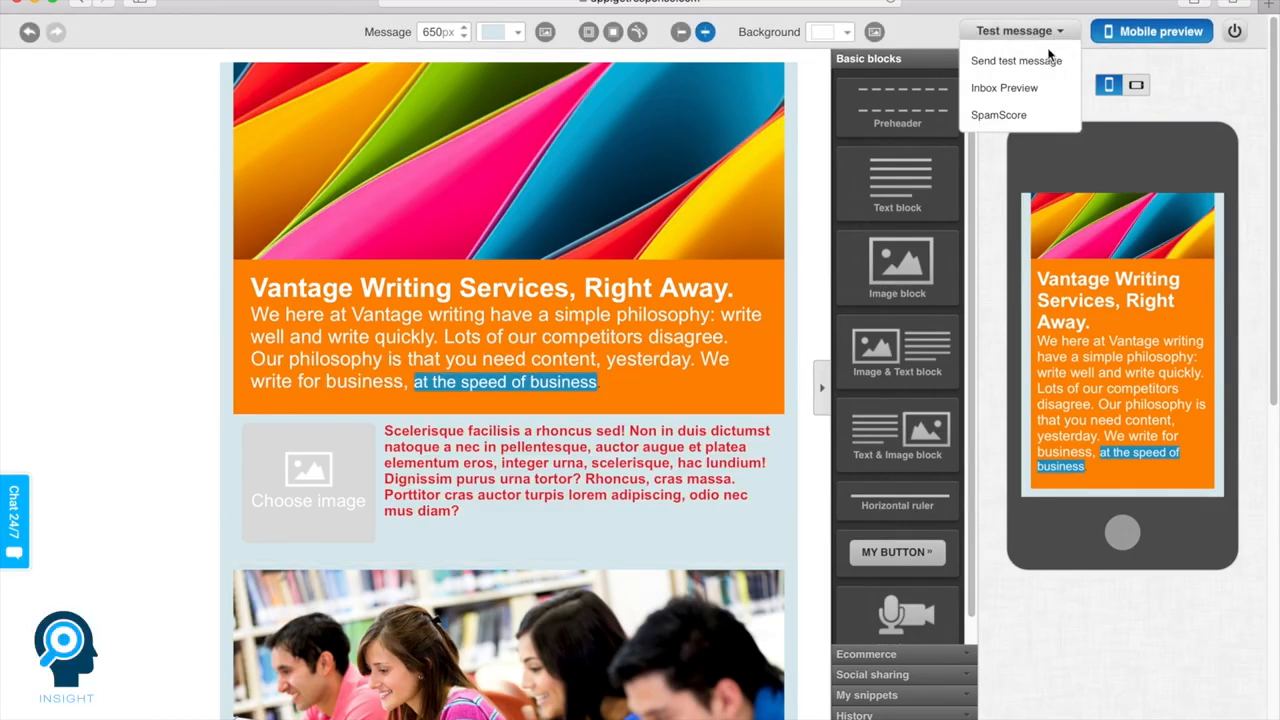
Send a test message of the newsletter to the sender's own e-mail address and close the confirmation
click(1046, 62)
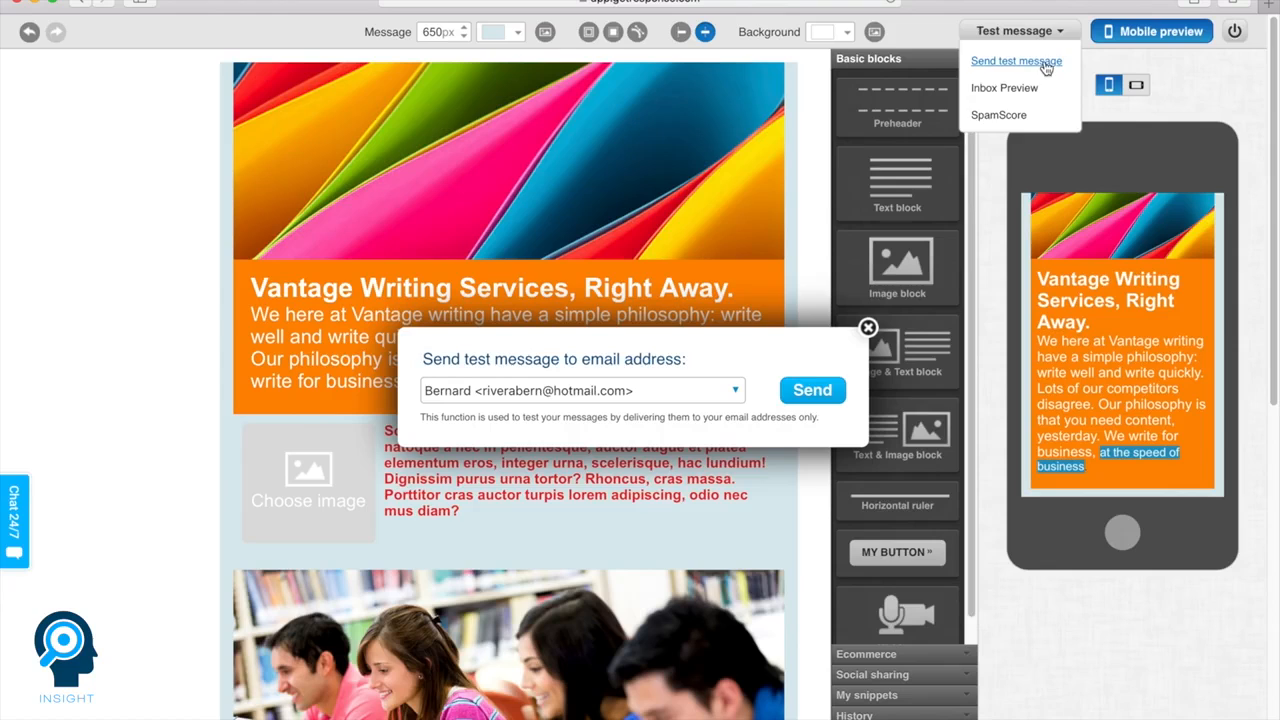
click(812, 391)
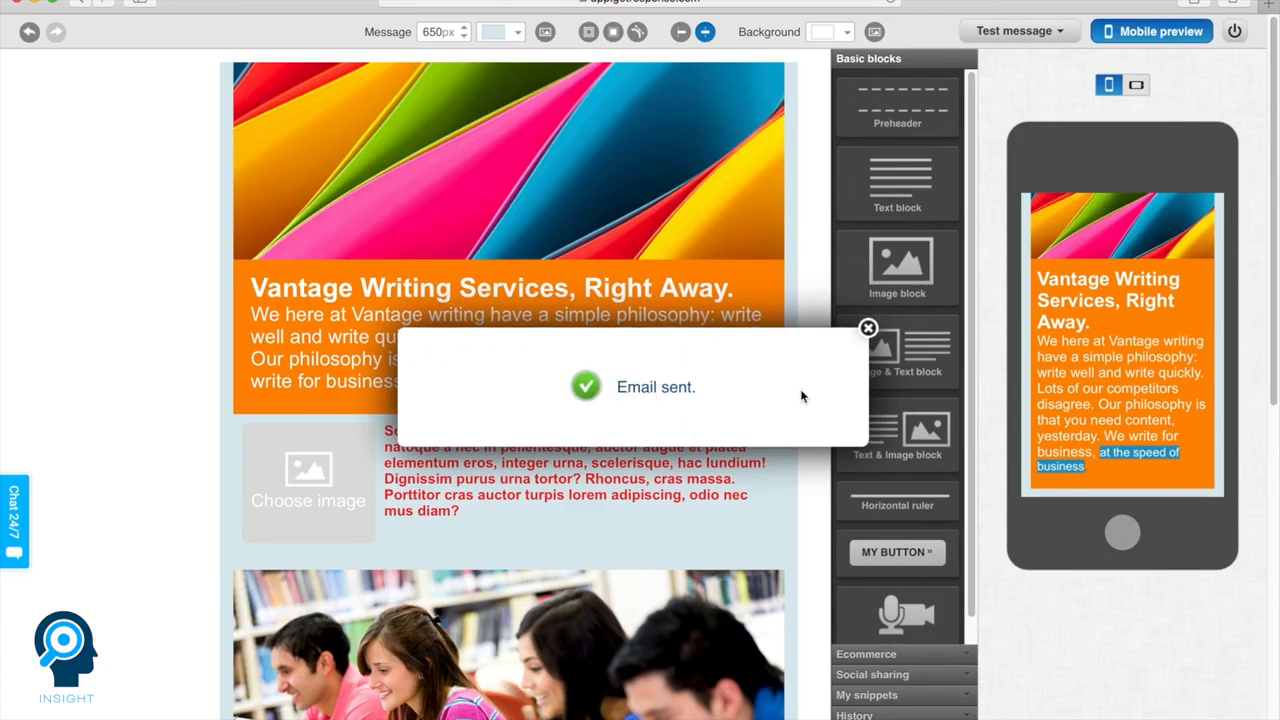
click(868, 329)
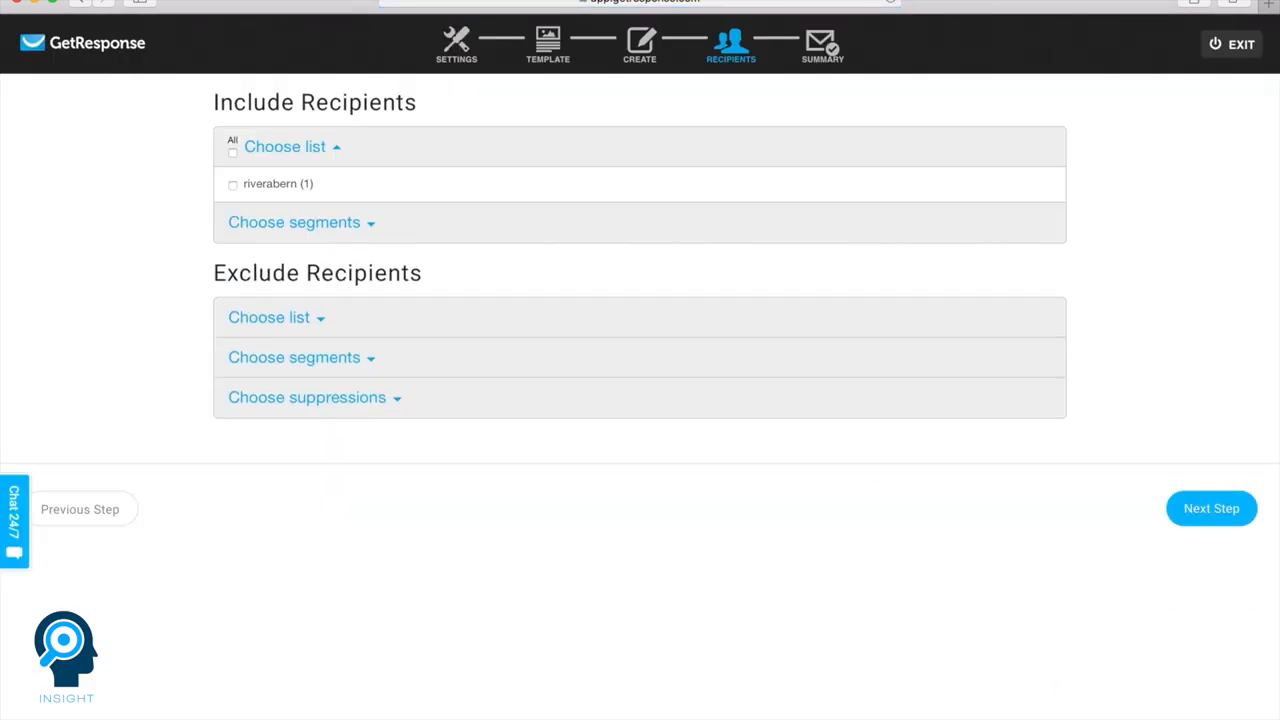
Include the only available contact list as recipients and expand the exclusion options for lists, segments and suppressions
click(233, 185)
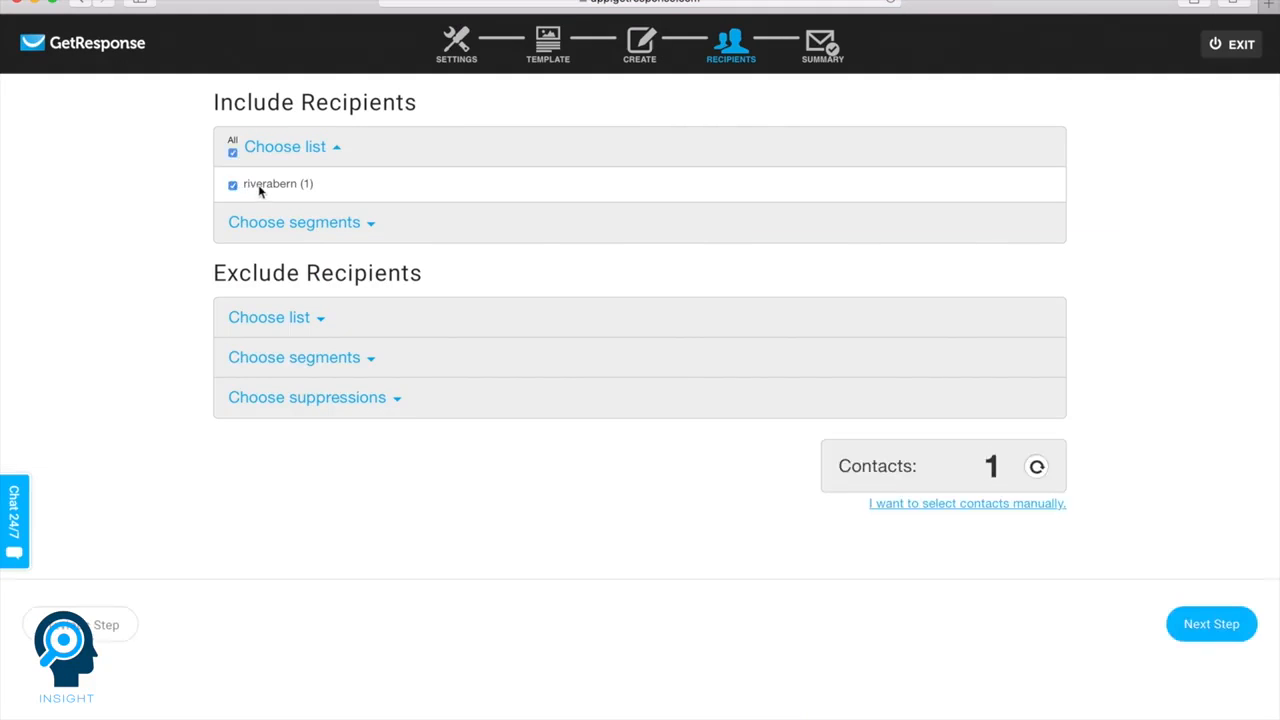
click(276, 318)
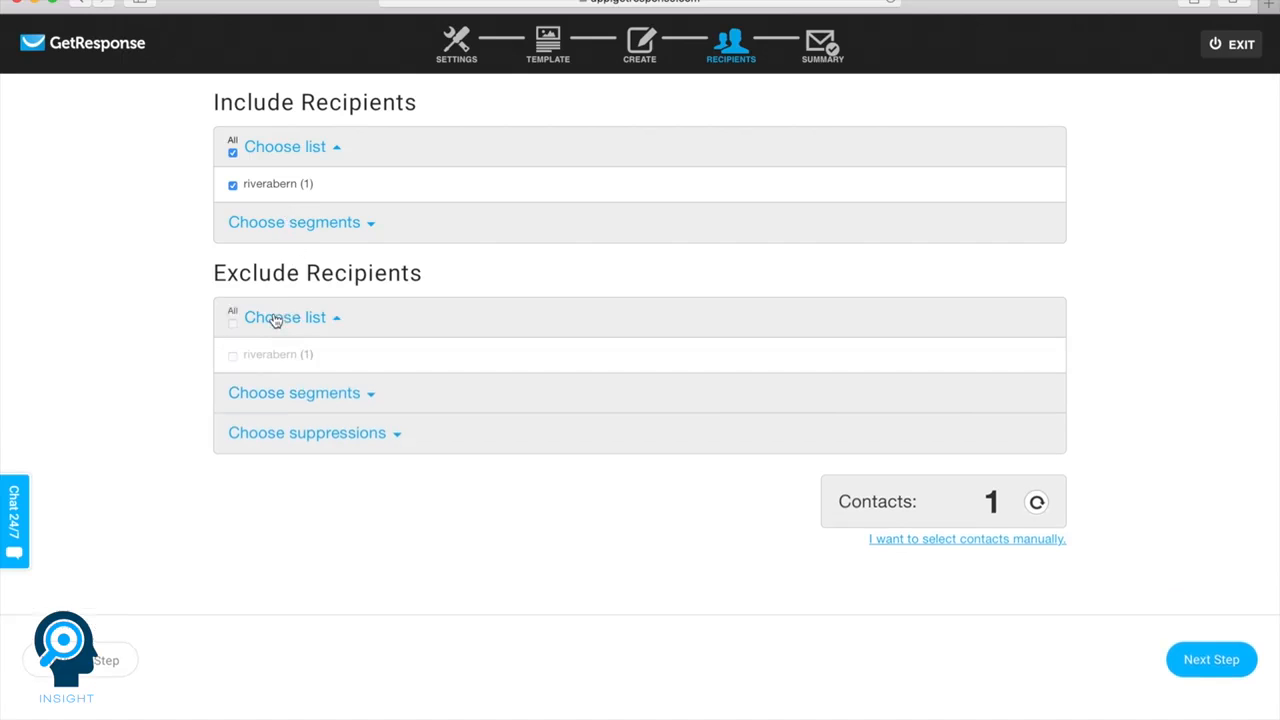
click(286, 396)
click(285, 466)
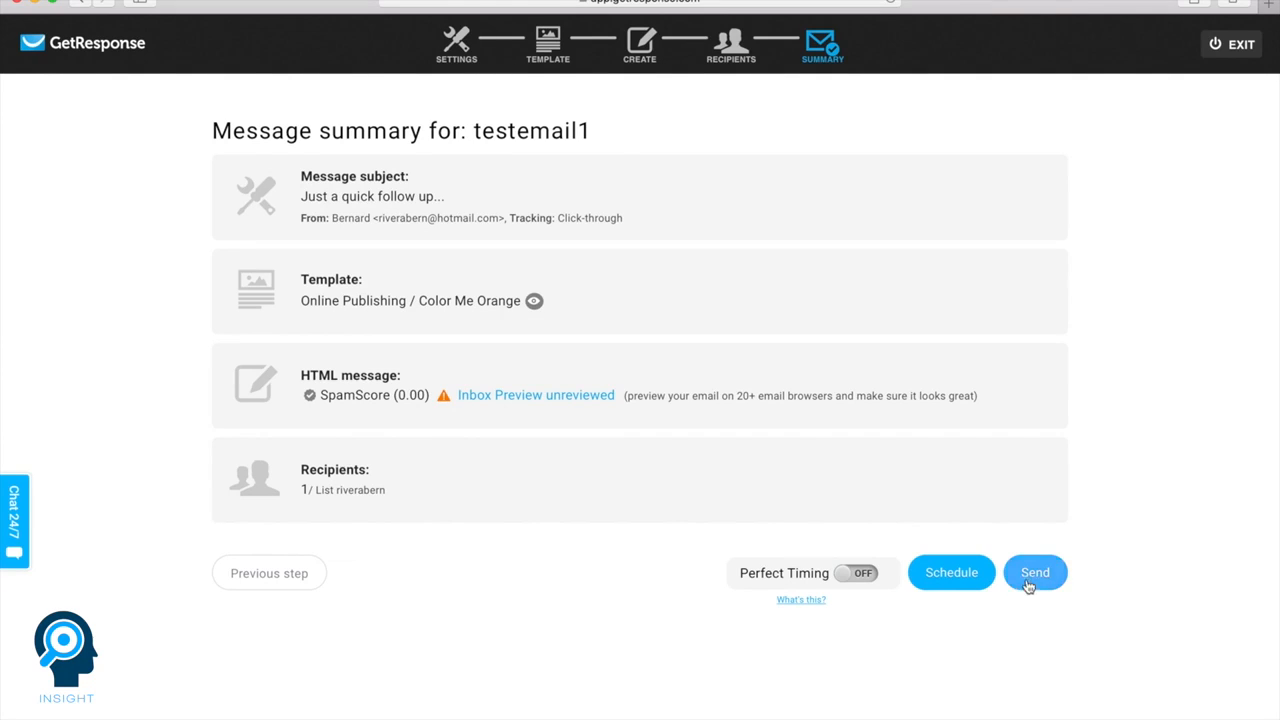
Open the delivery scheduling options for testemail1 and toggle Perfect Timing
click(963, 580)
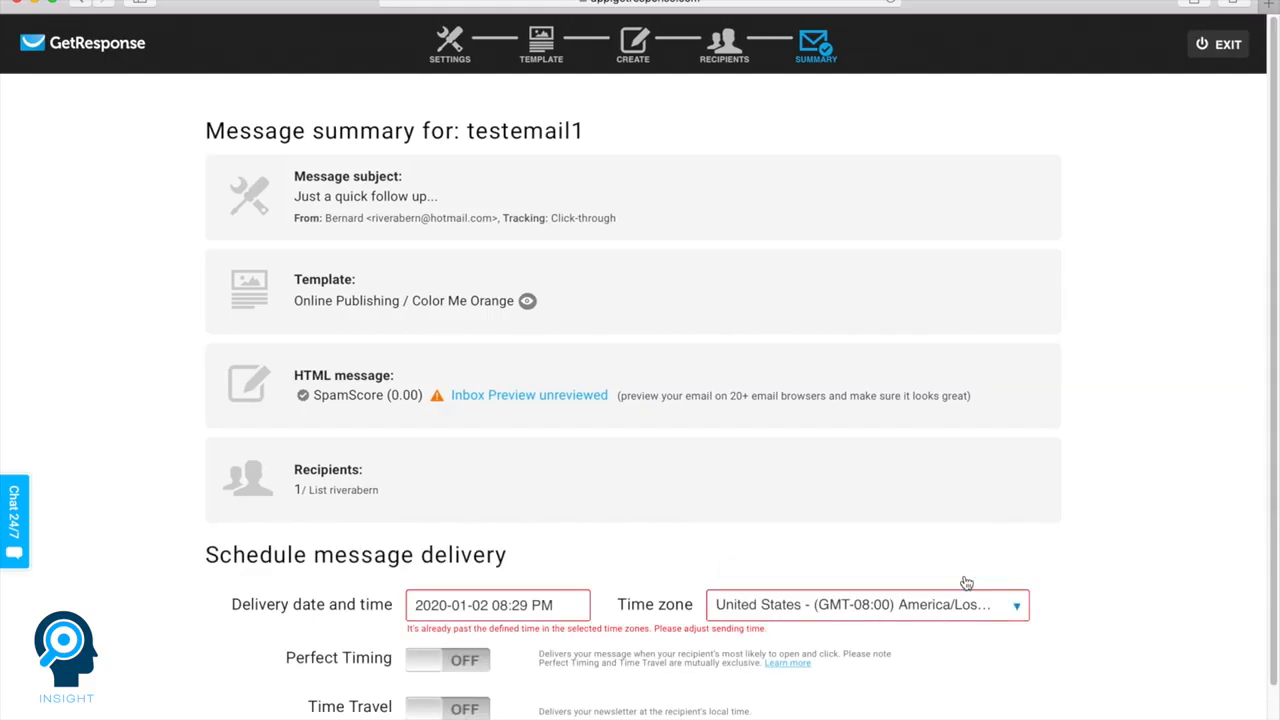
scroll(966, 583, down, 1)
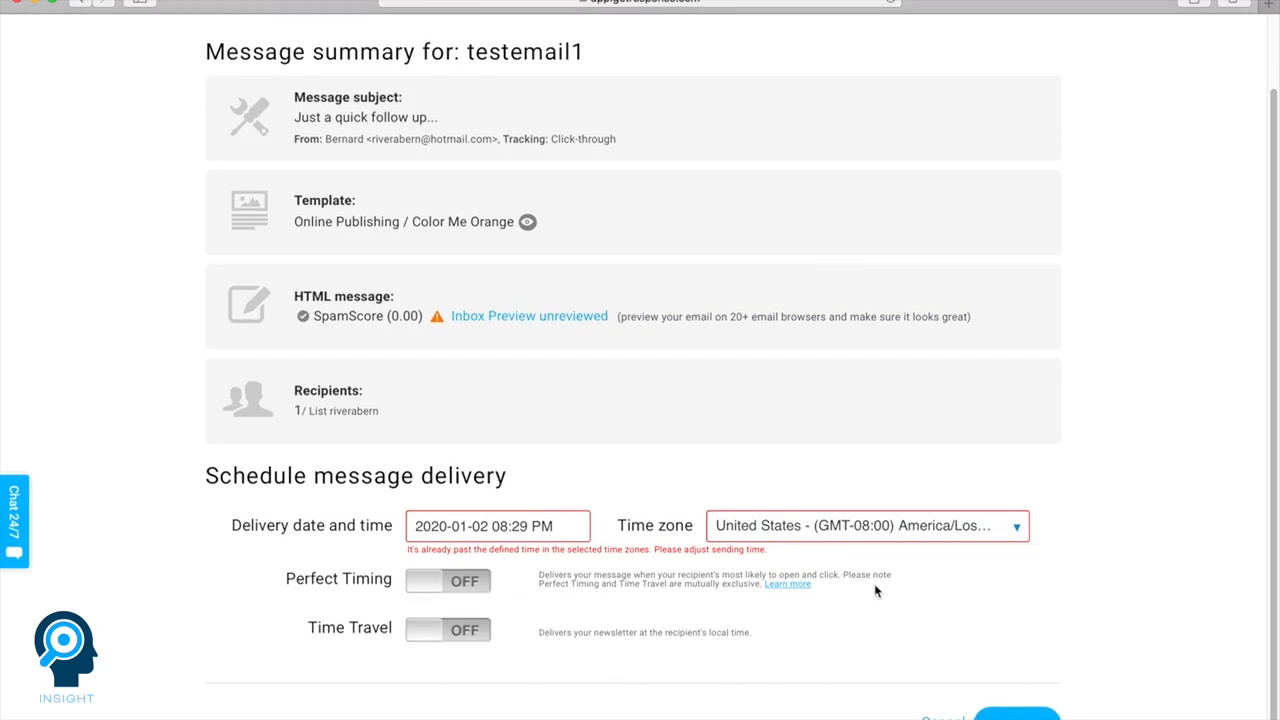
click(468, 588)
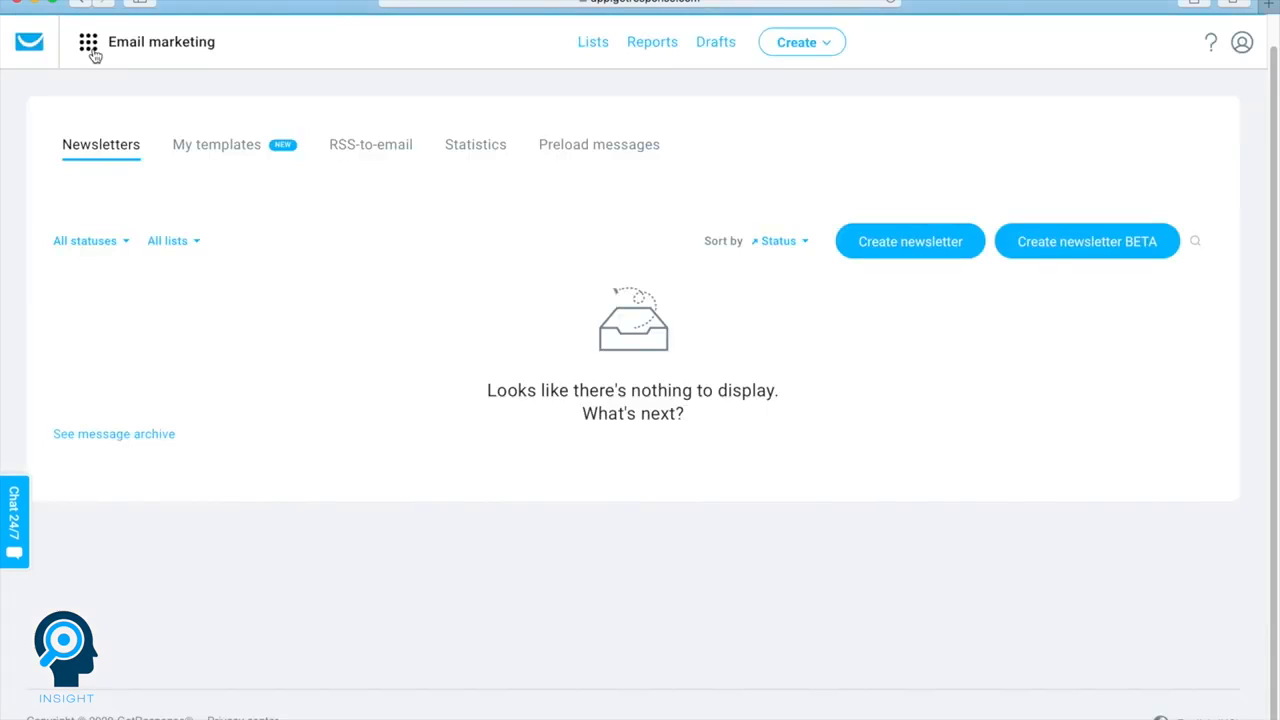
Open the autoresponders, switch them to the day grid view and inspect Auto responder1 and the day 3 slot
click(92, 52)
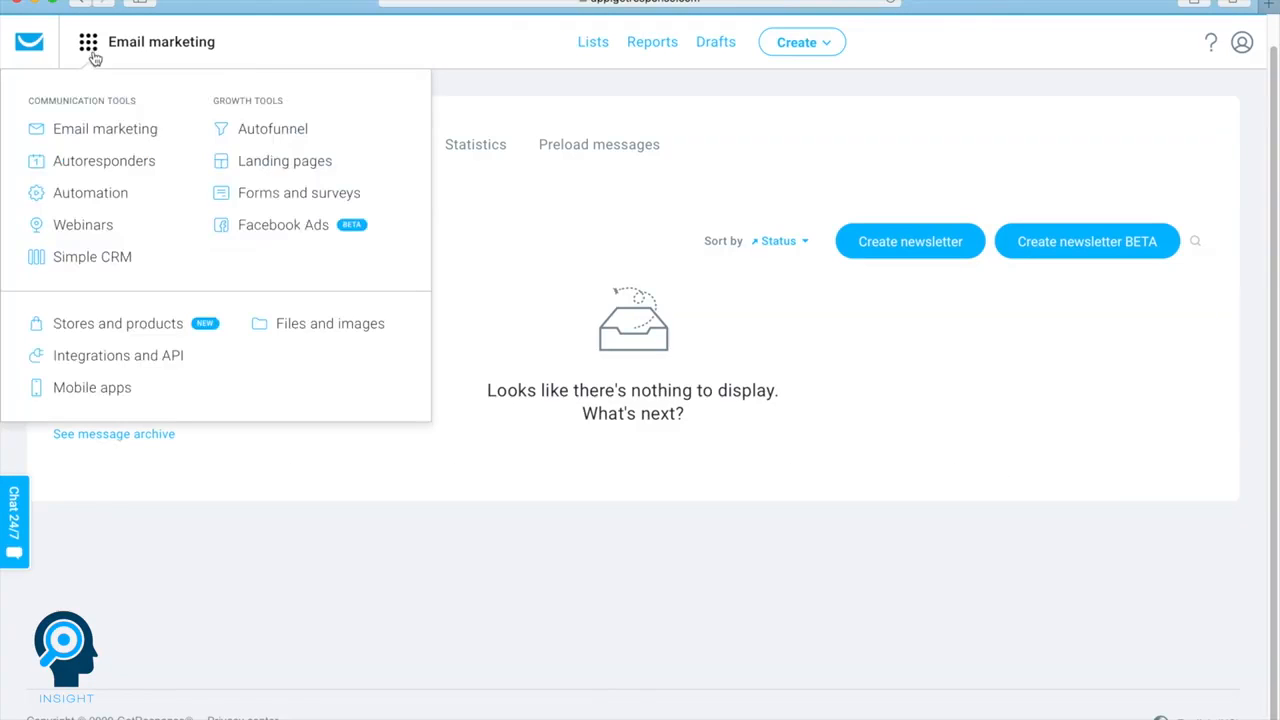
click(120, 162)
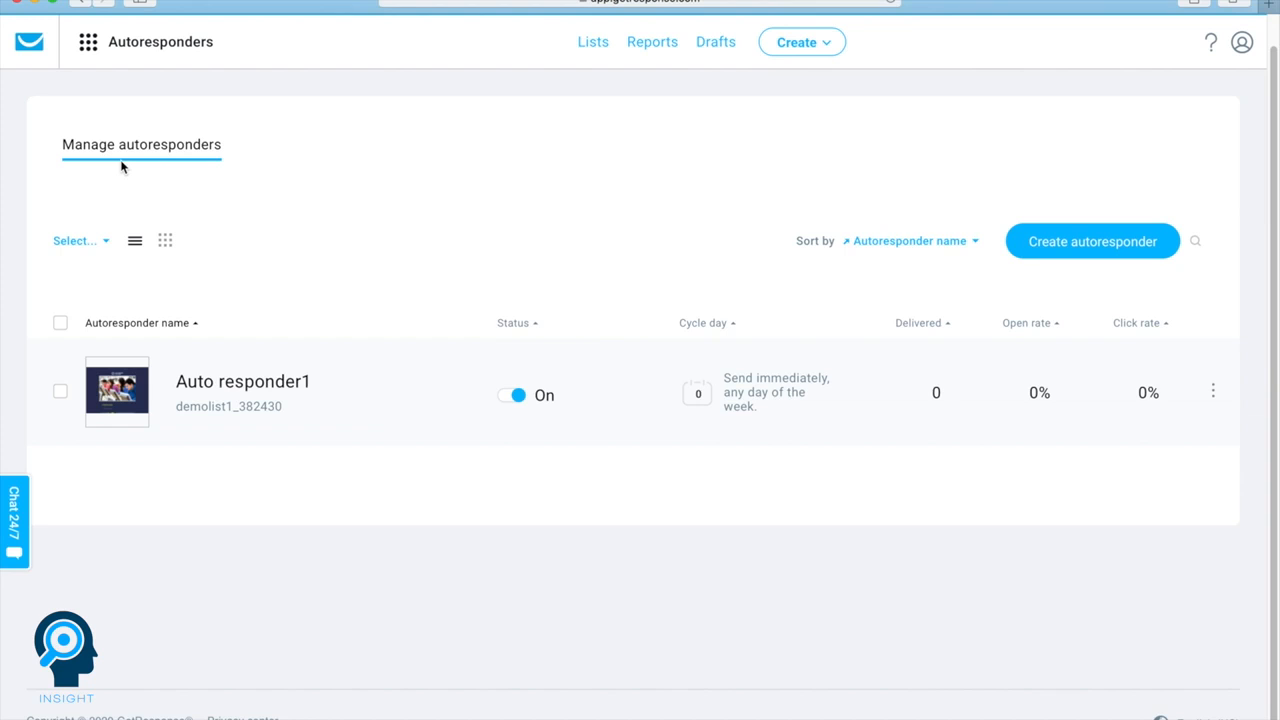
click(166, 244)
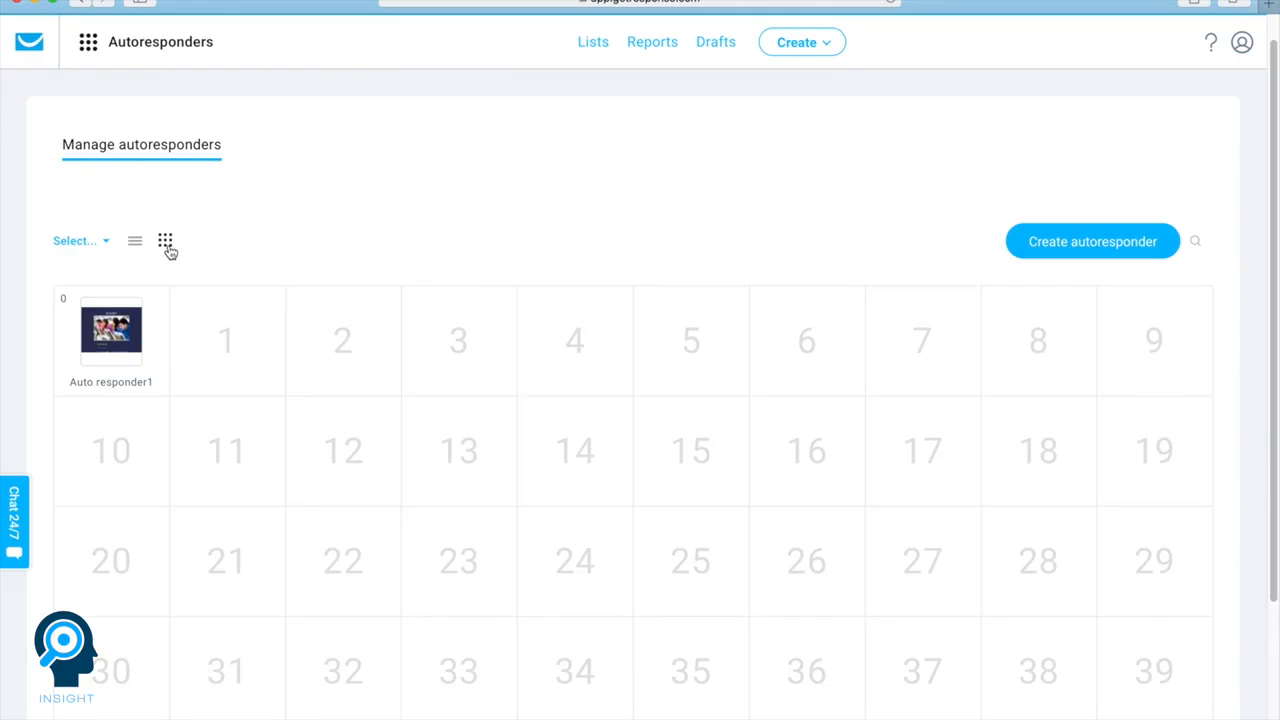
mouse_move(98, 342)
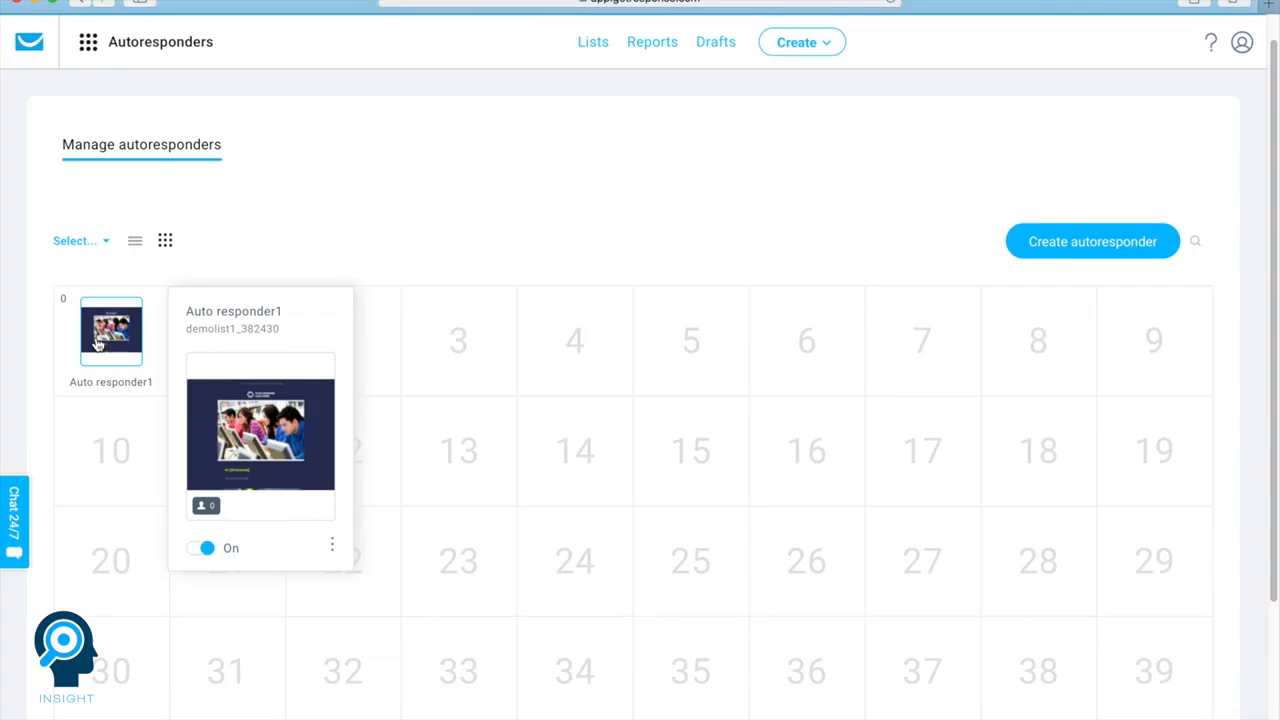
click(455, 340)
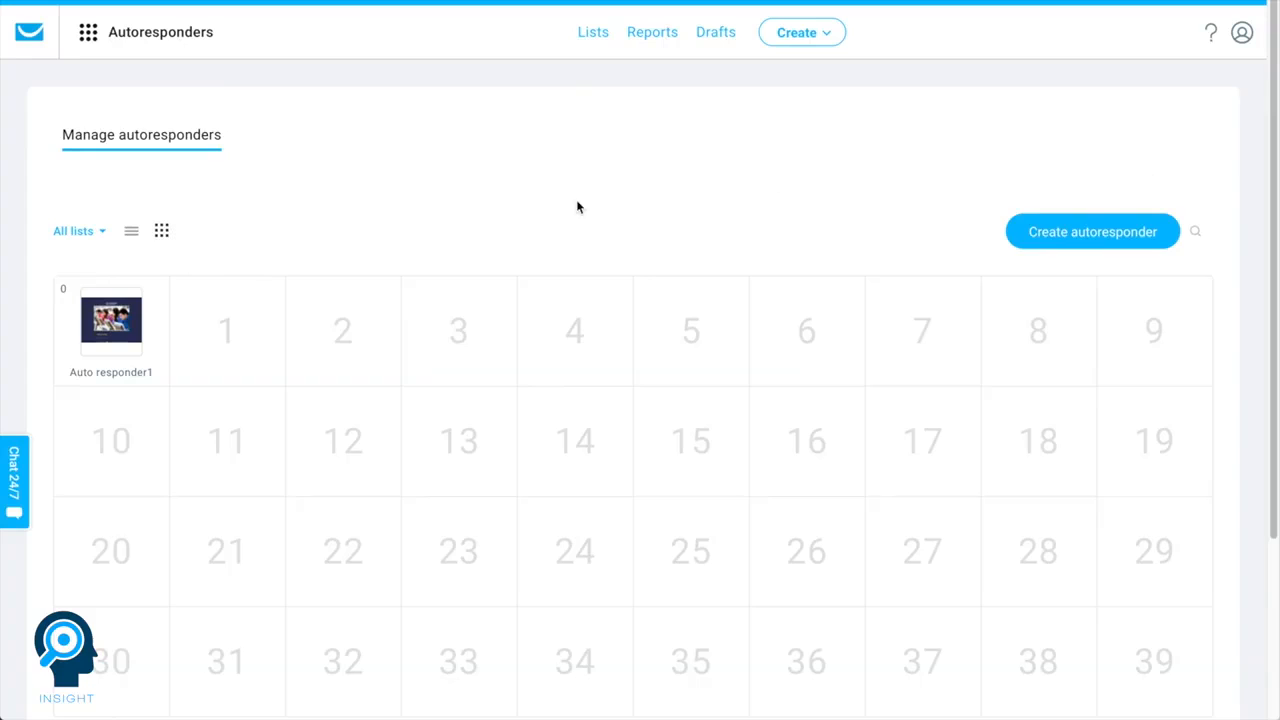
Open the landing pages management page
click(88, 33)
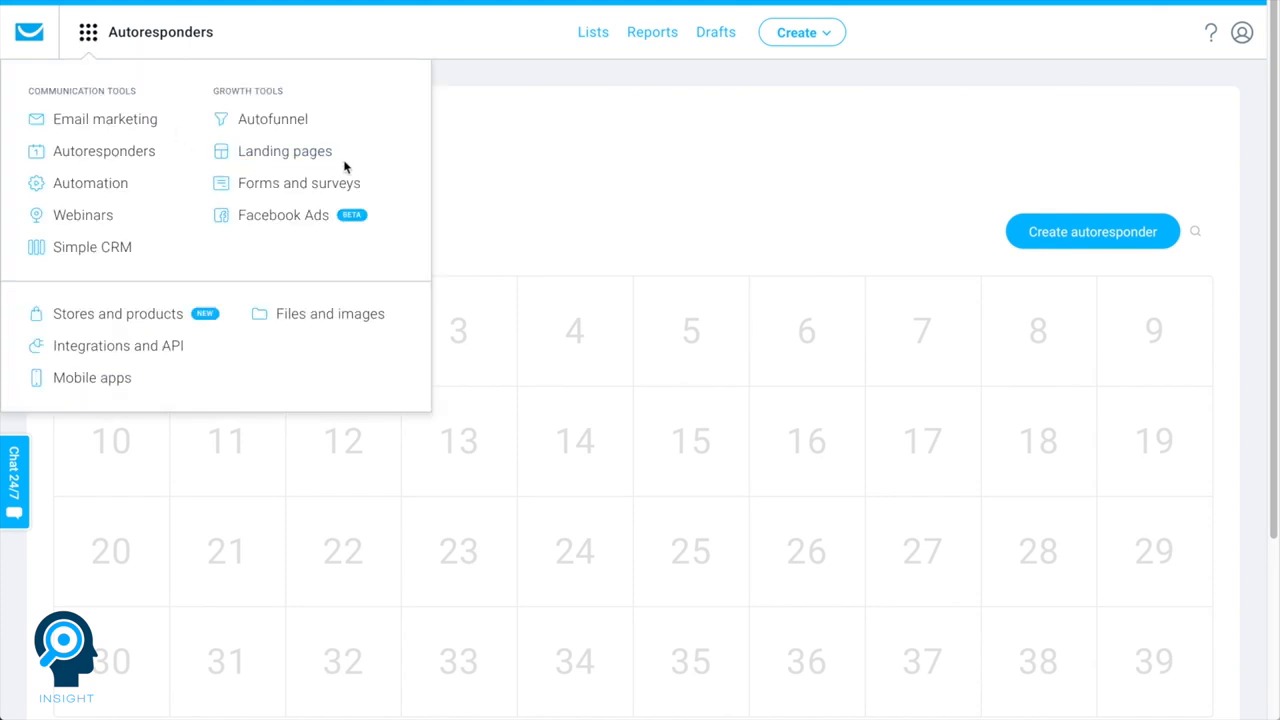
click(288, 161)
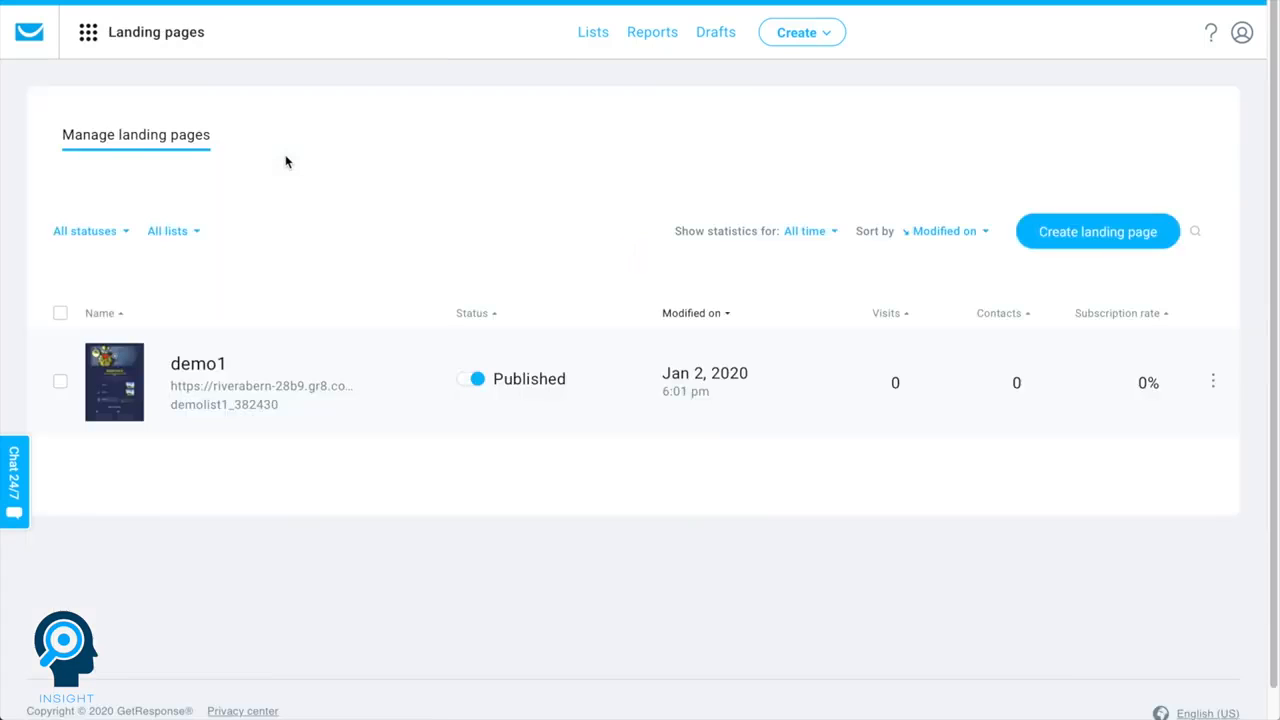
Start creating a landing page to view the full template gallery
click(1030, 231)
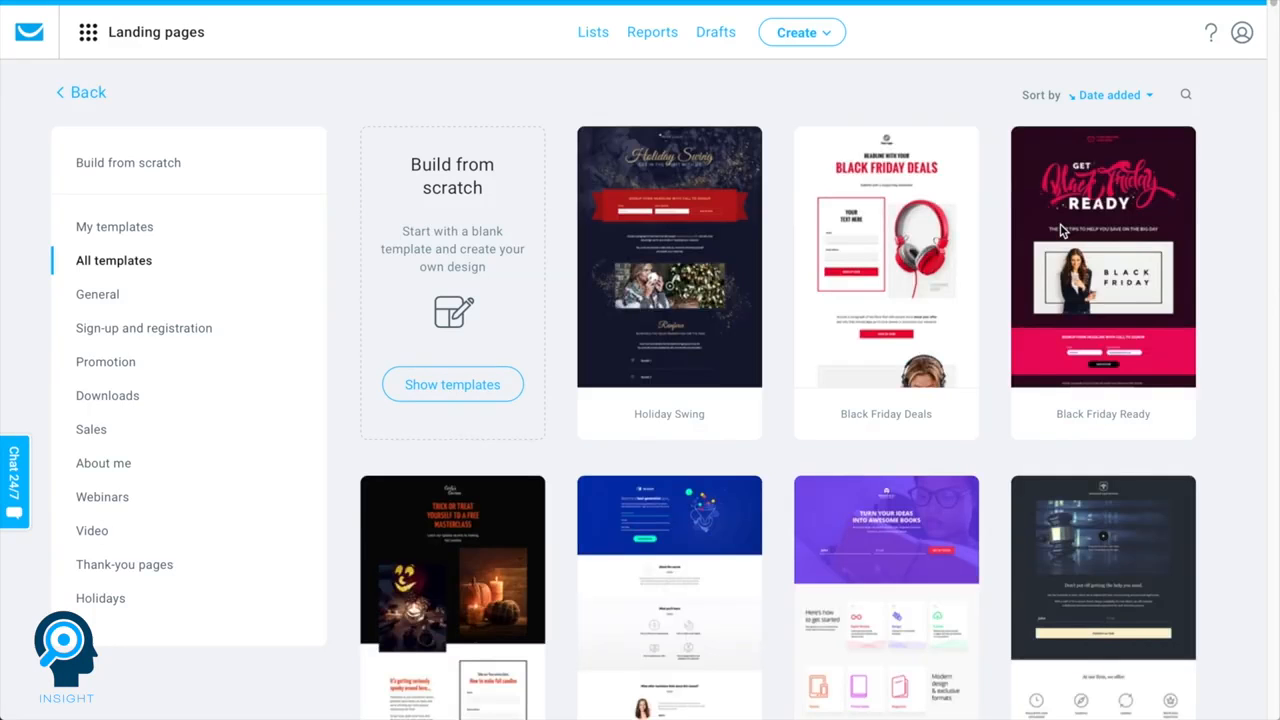
click(1062, 230)
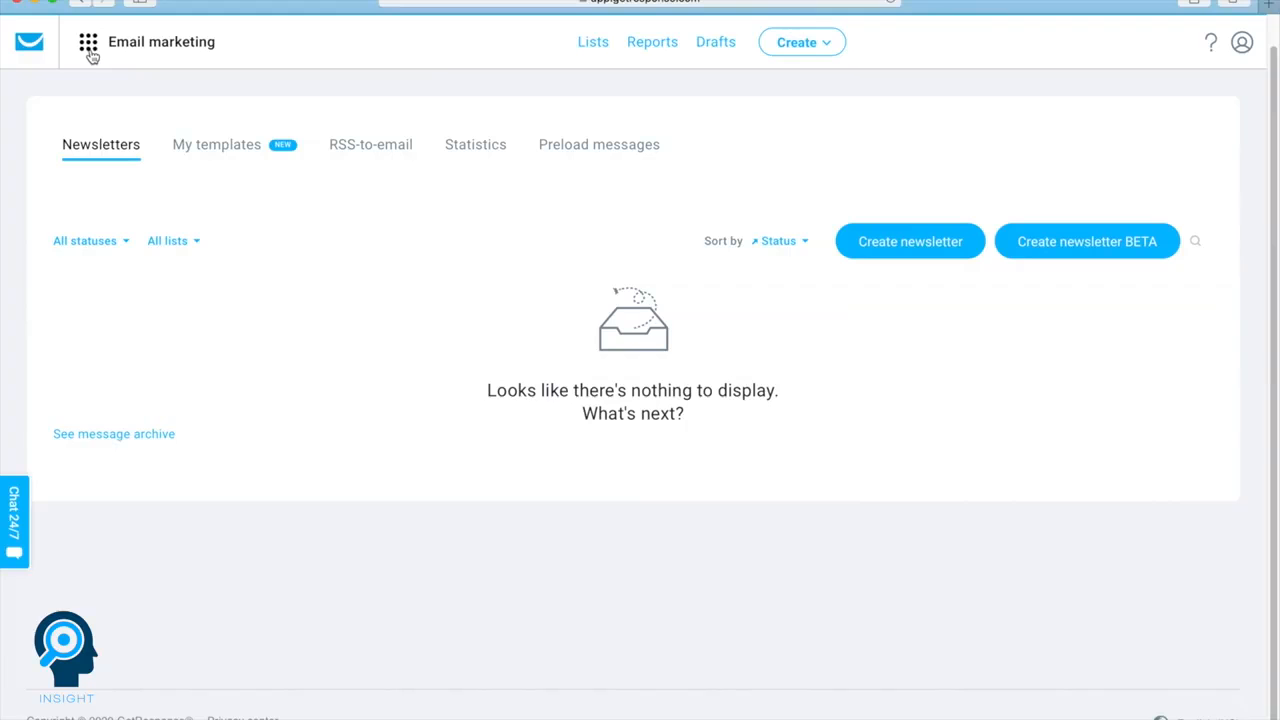
Open the Automation tool and browse all of its workflow templates
click(89, 50)
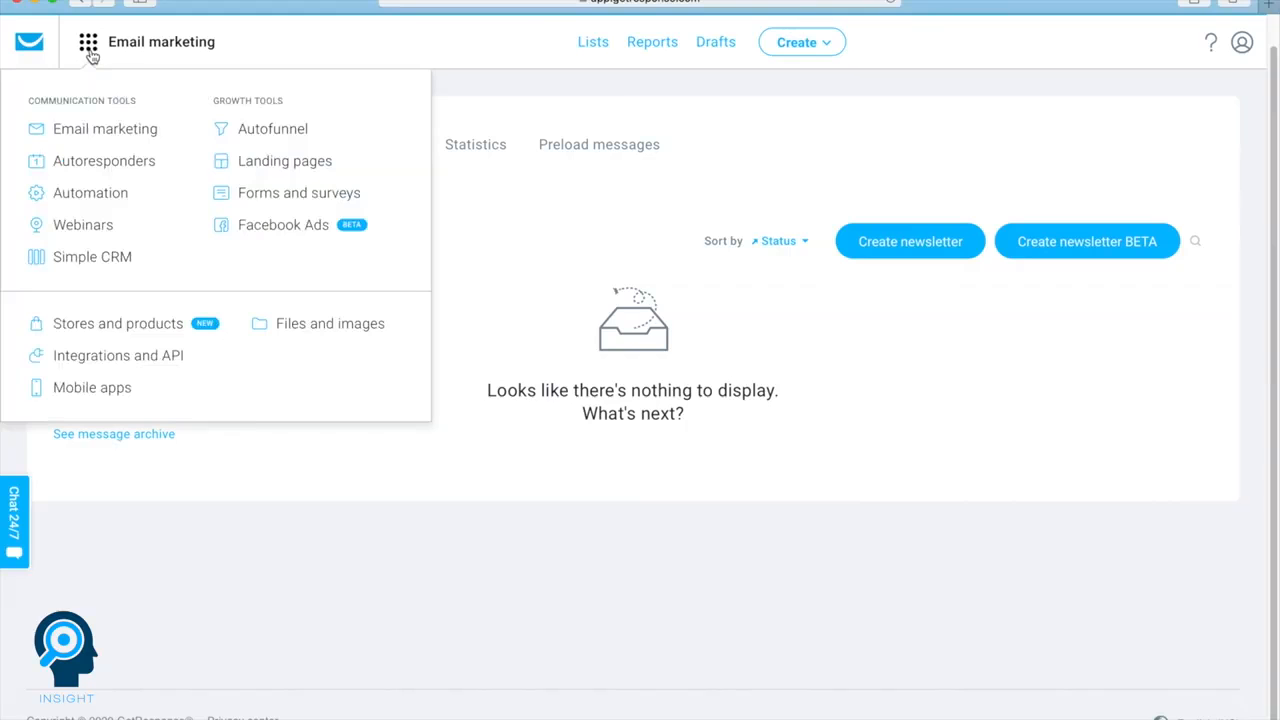
click(77, 195)
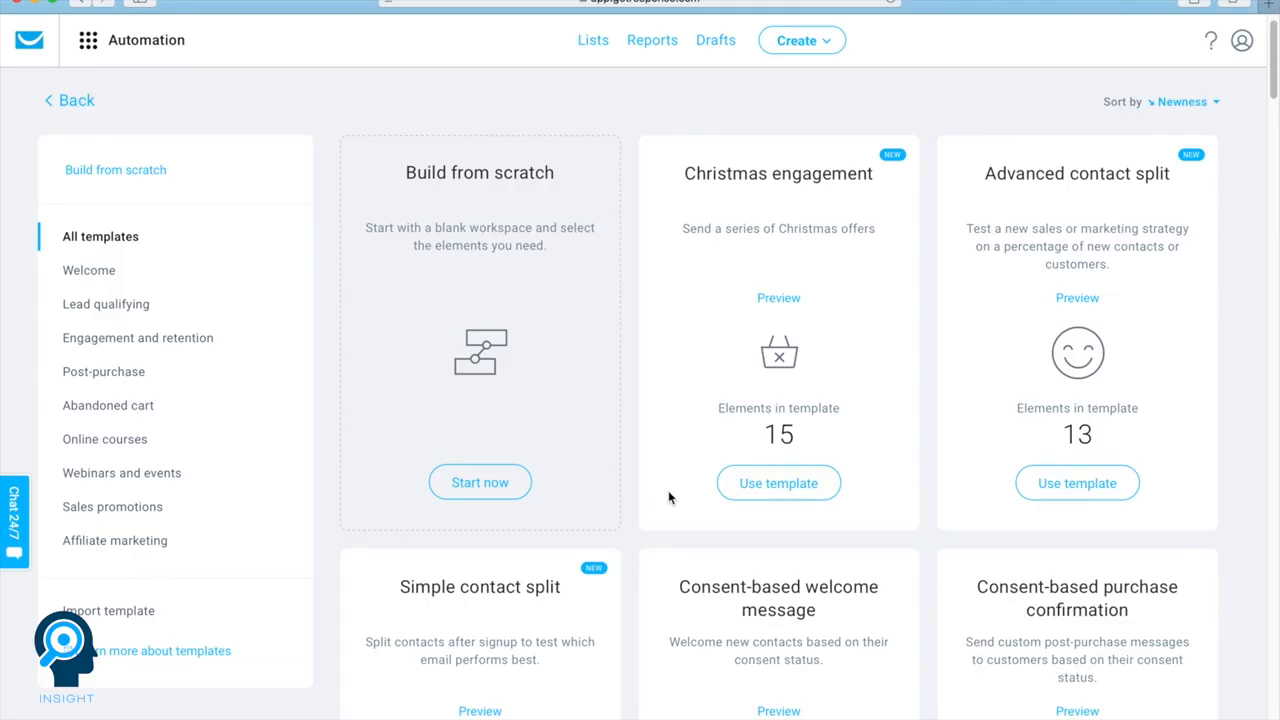
scroll(668, 490, down, 8)
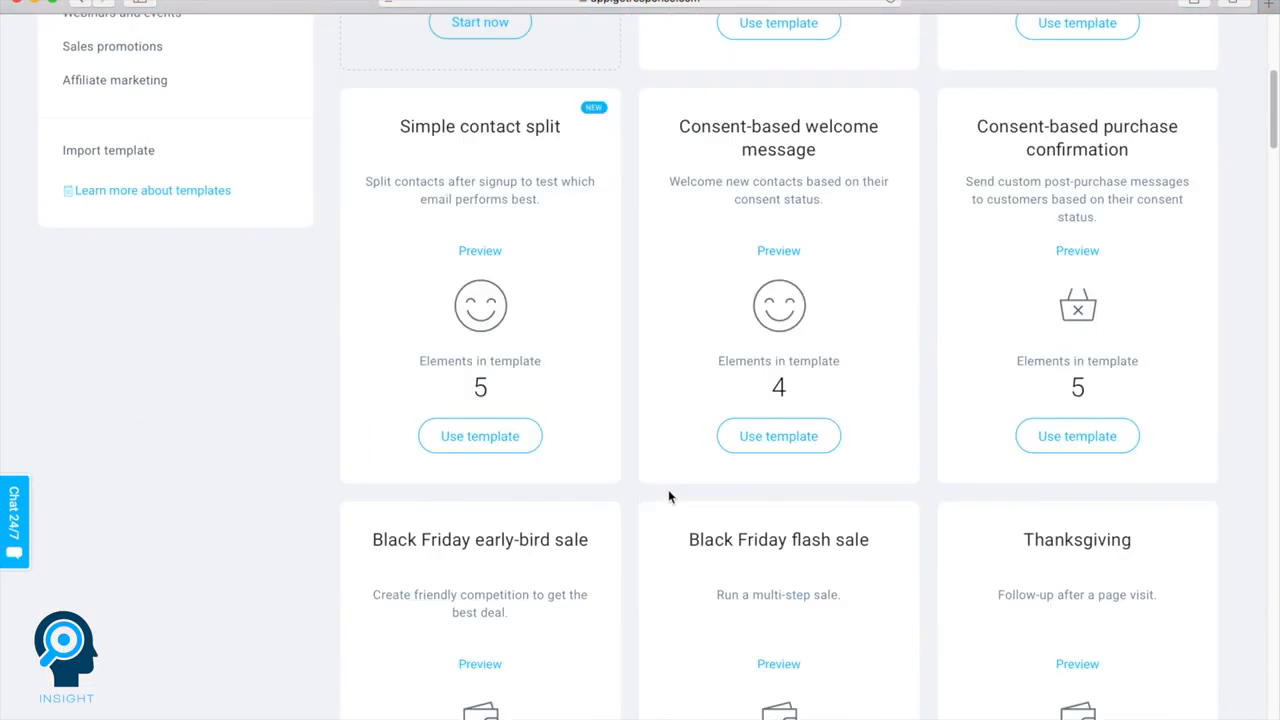
scroll(668, 489, up, 8)
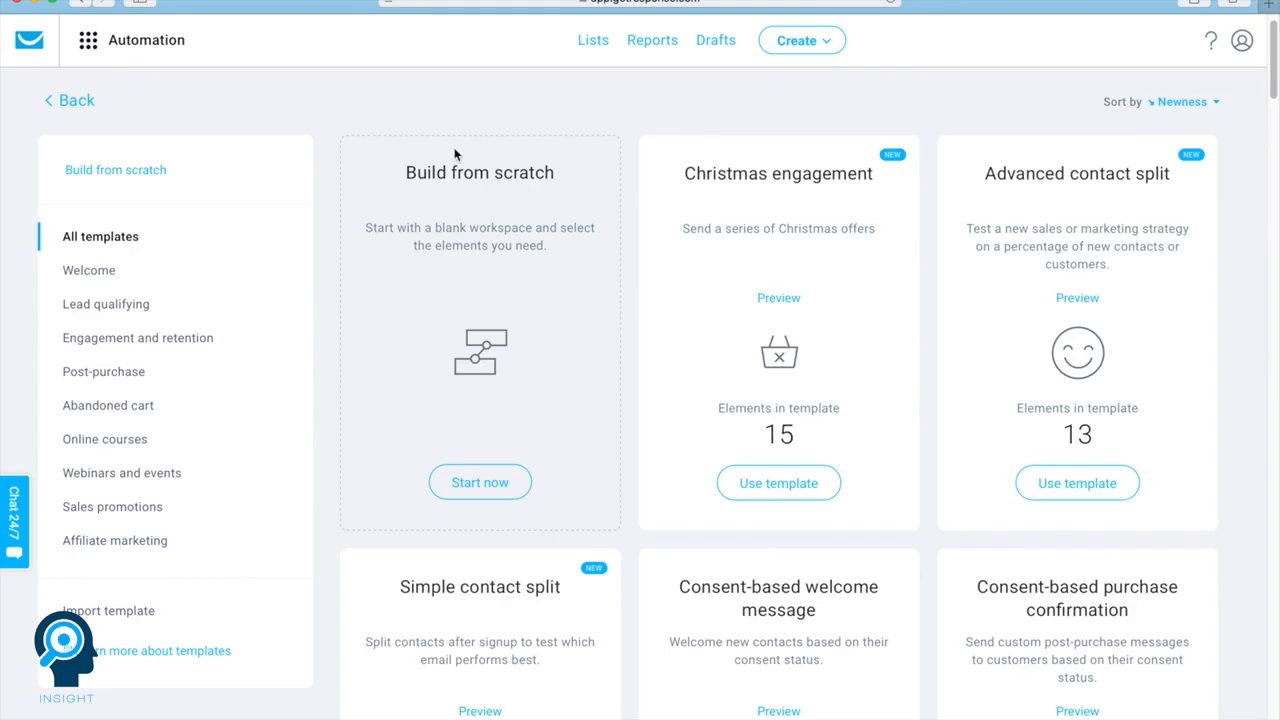
Create a webinar titled Webinar1, keeping the default basic and registration settings
click(87, 48)
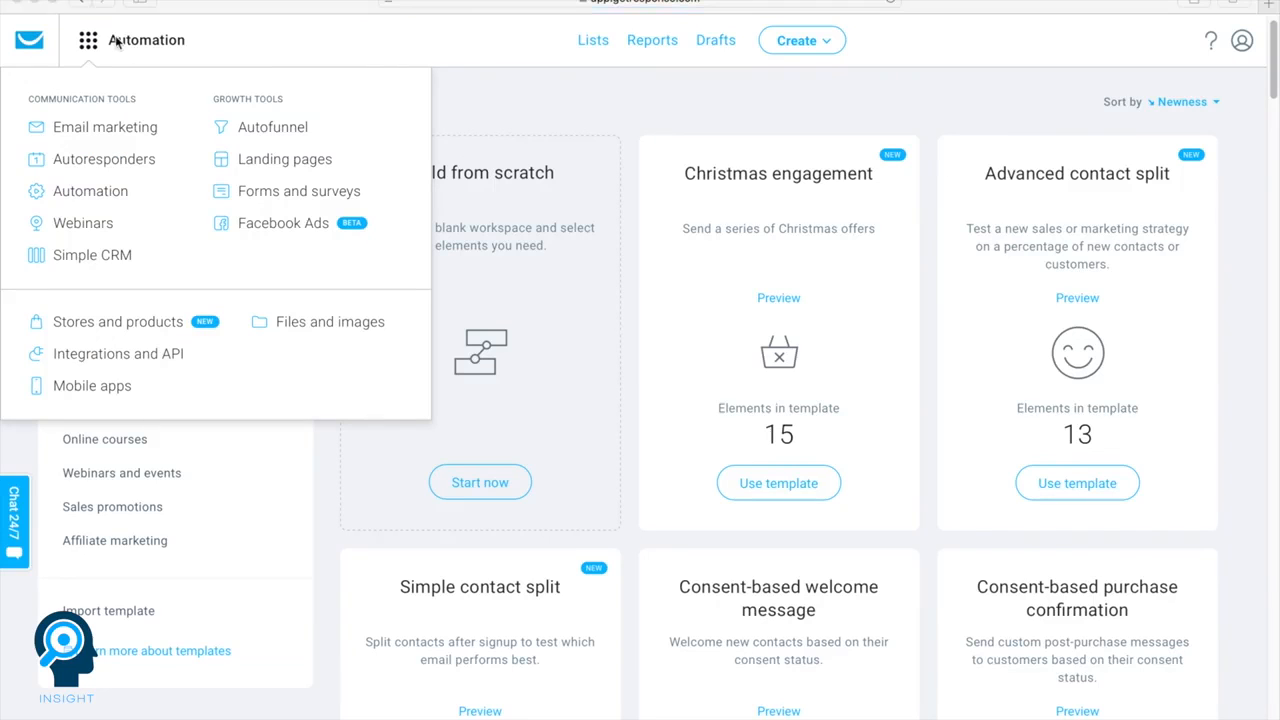
click(95, 230)
scroll(98, 234, down, 5)
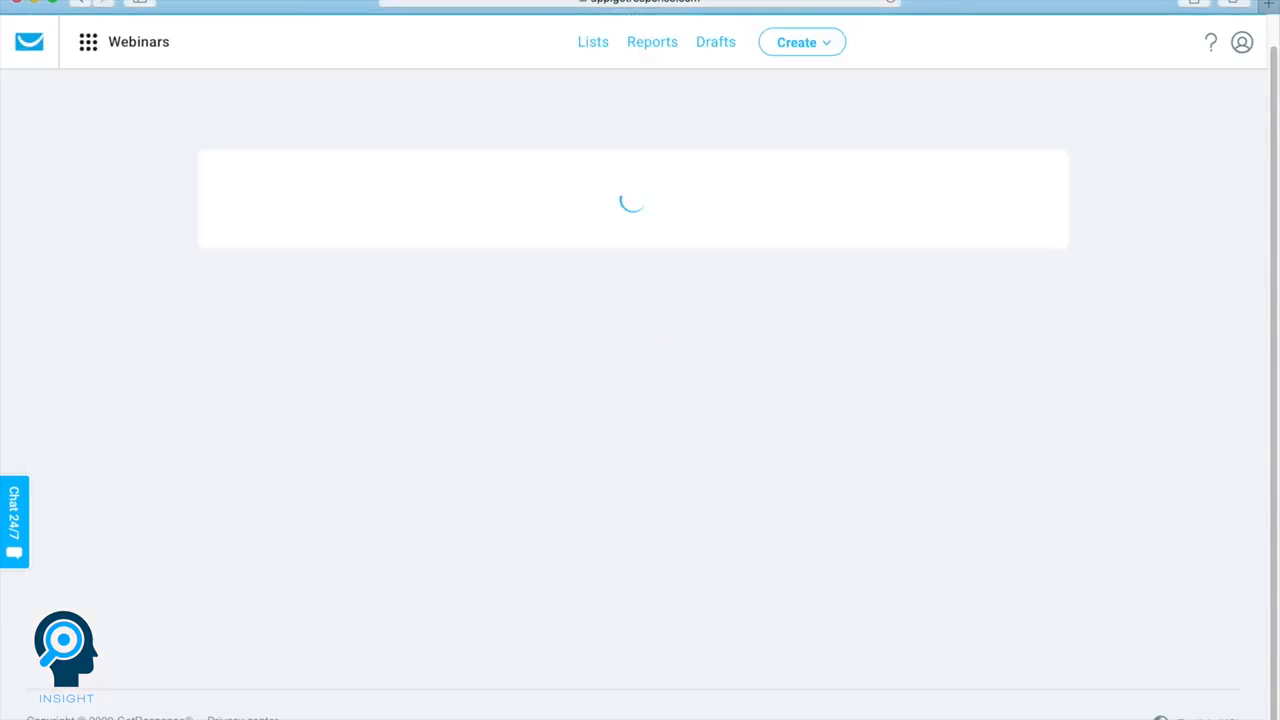
text(Webinar)
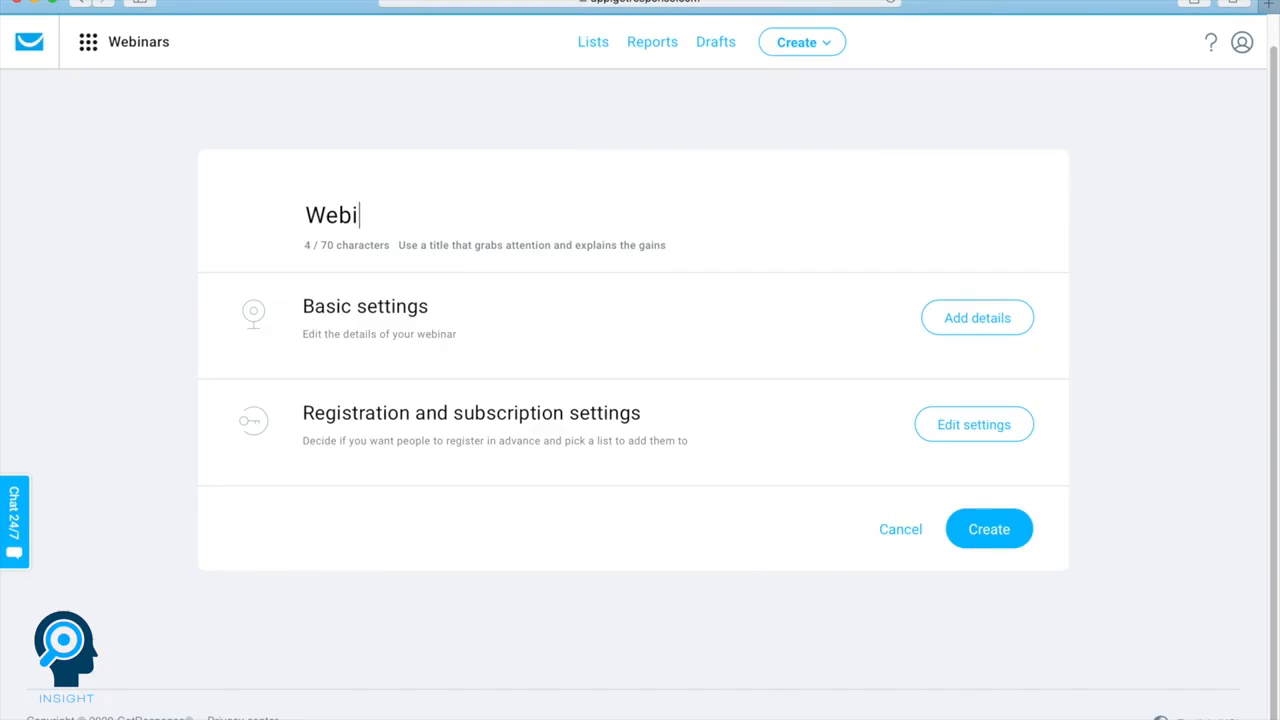
text(1)
click(992, 540)
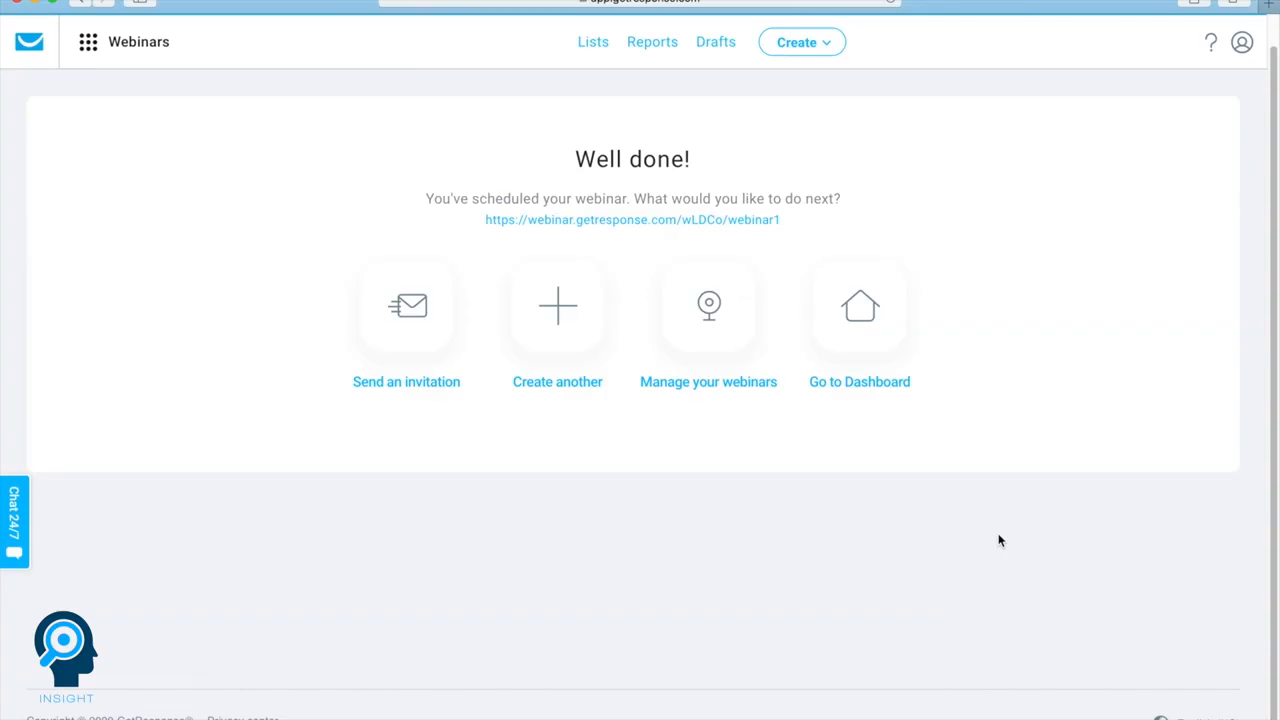
Open Simple CRM and play its introduction video, skipping ahead to 0:40
click(89, 44)
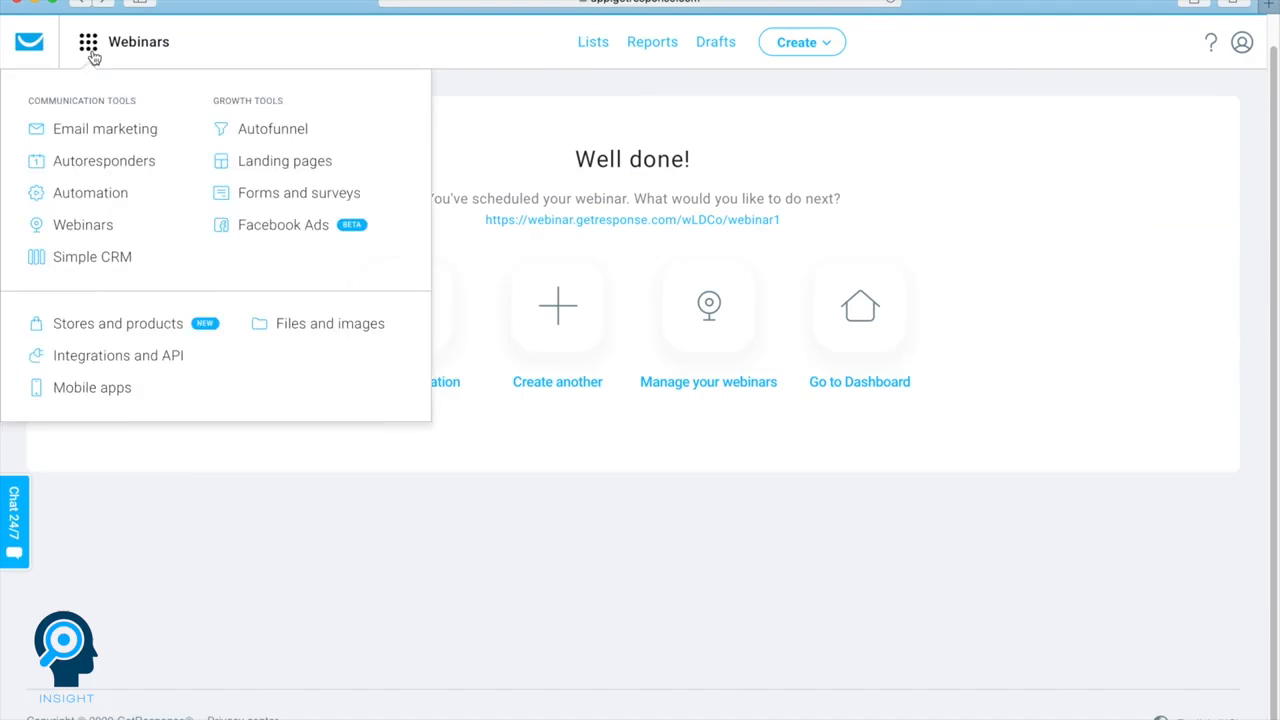
click(81, 262)
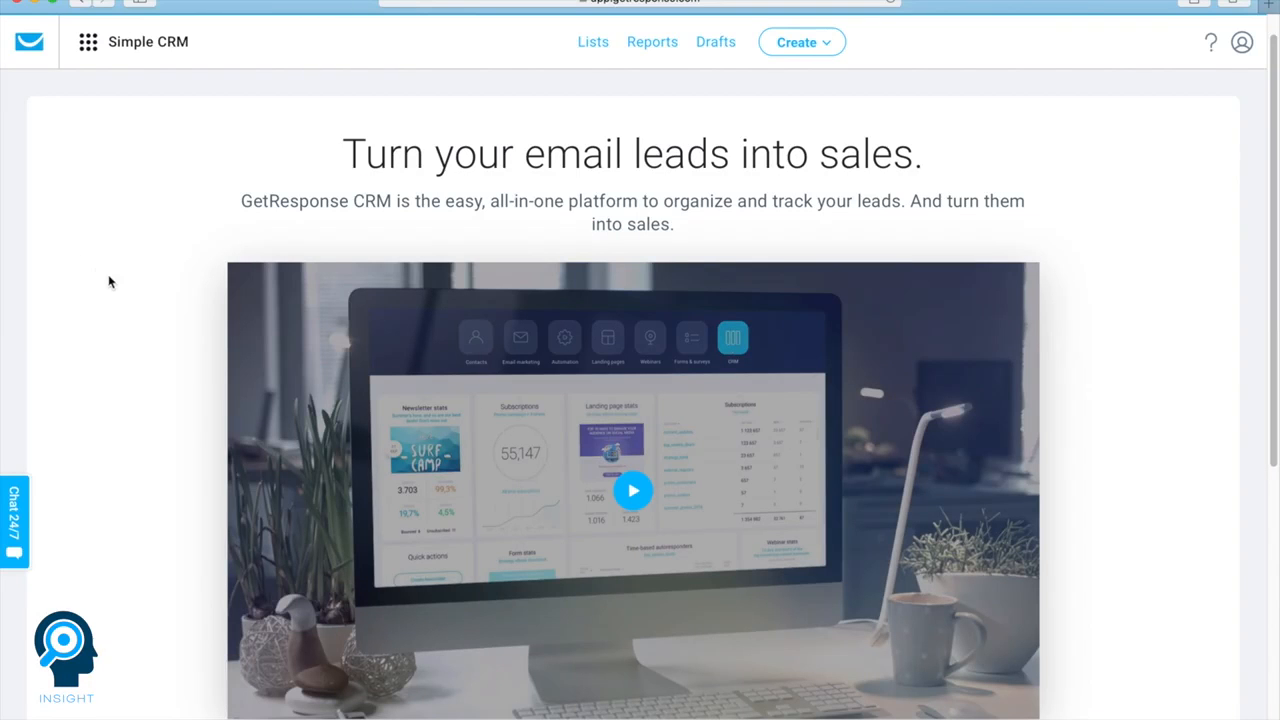
scroll(334, 332, down, 3)
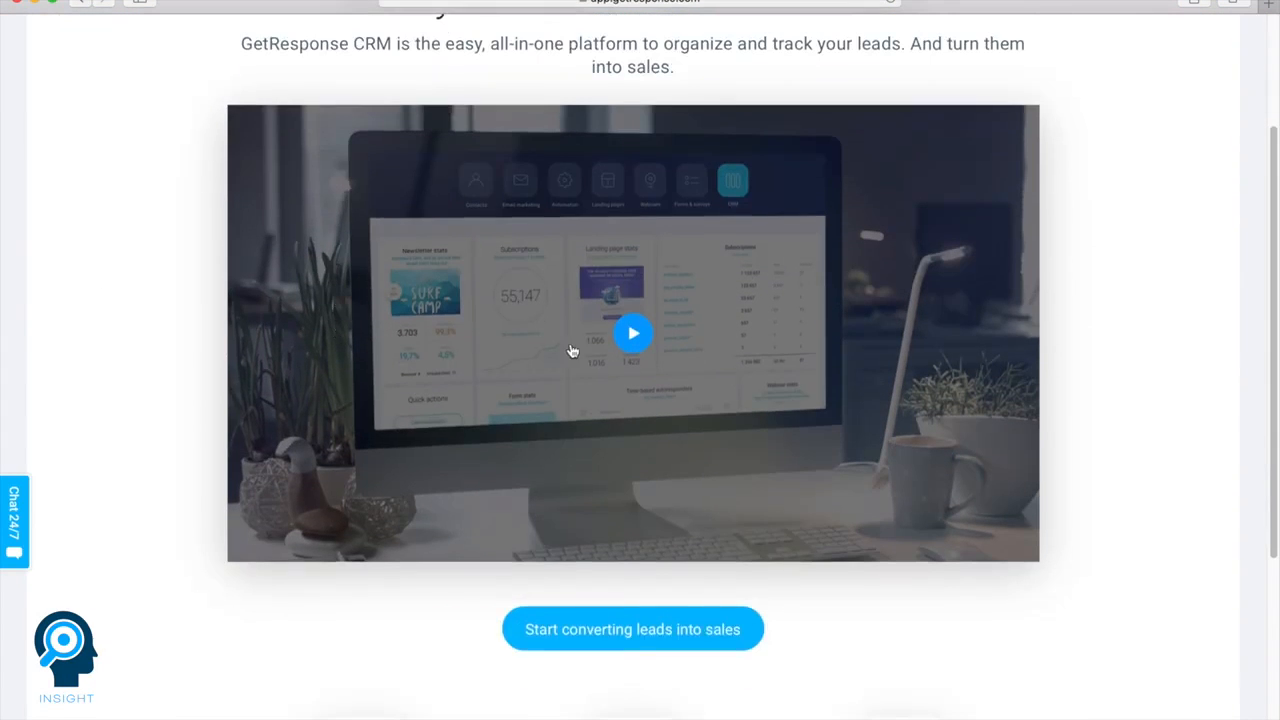
click(630, 338)
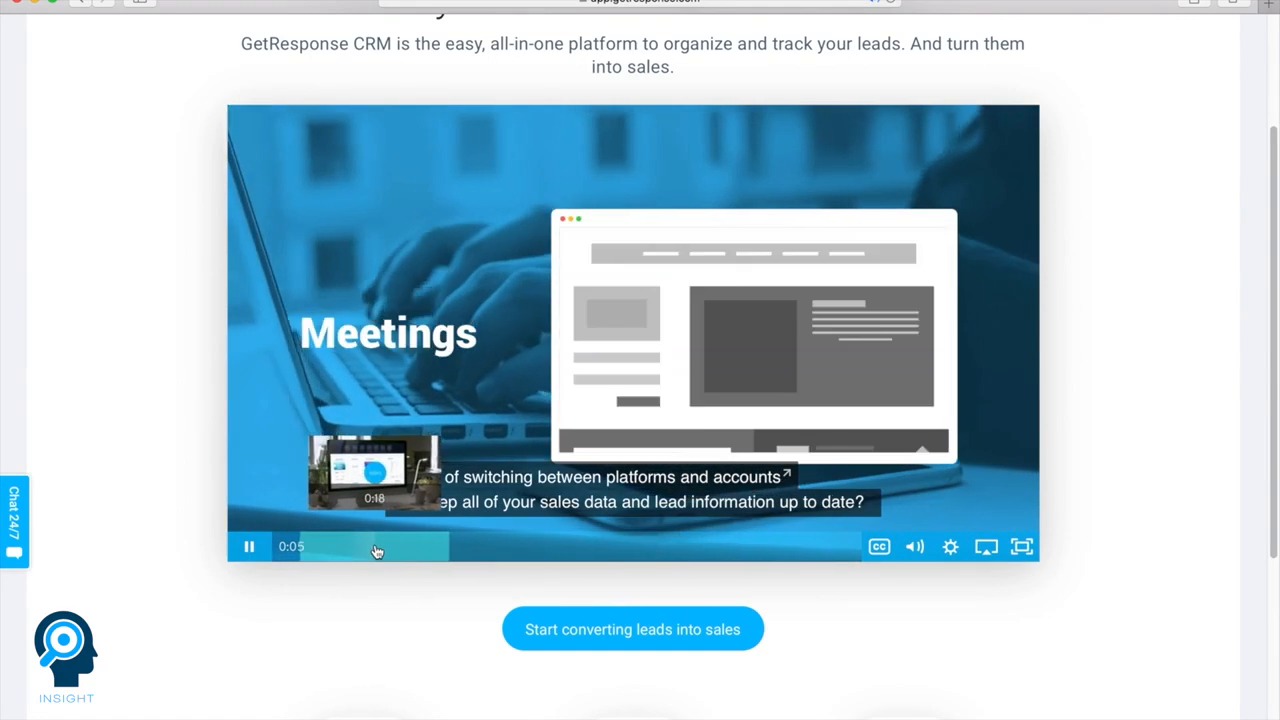
click(372, 548)
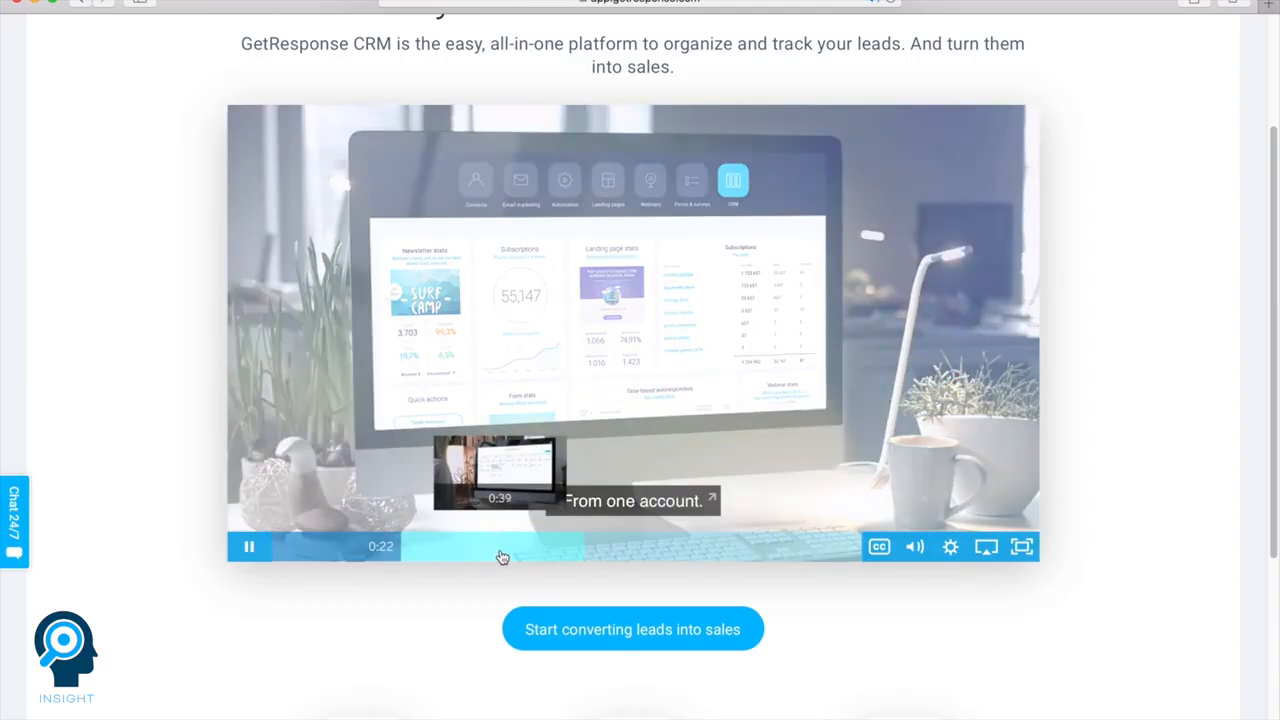
click(507, 557)
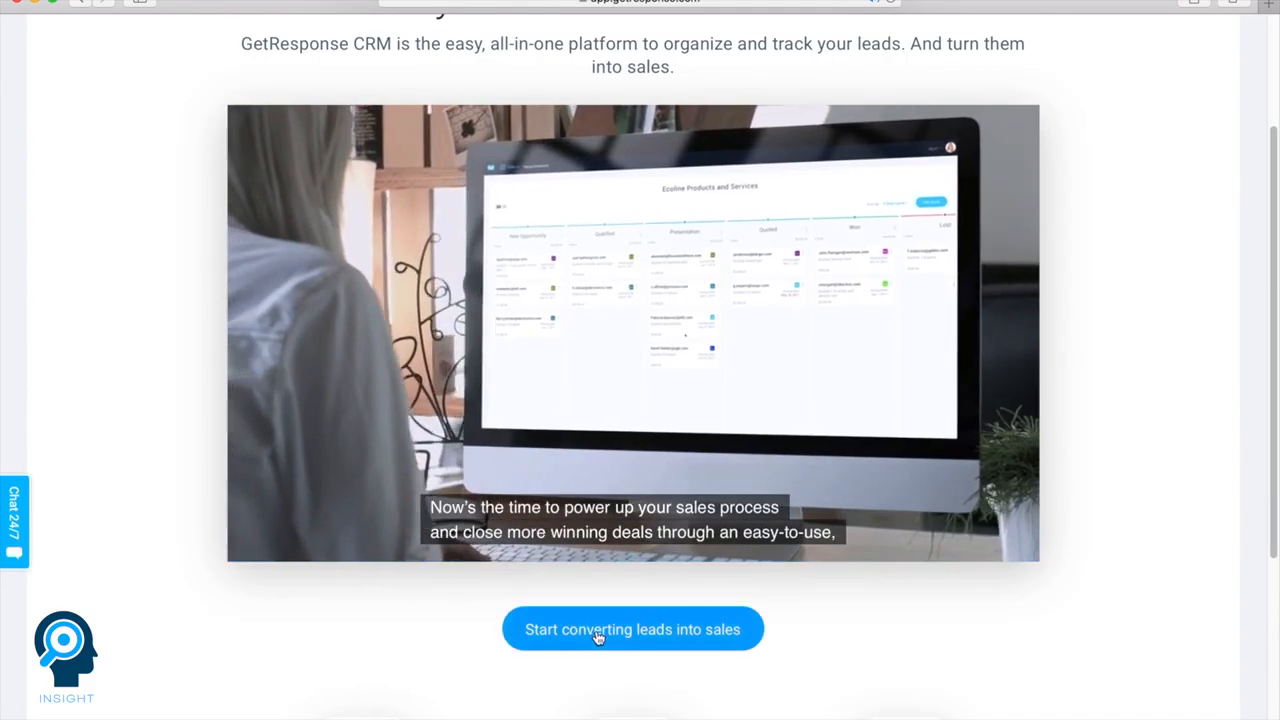
Start converting leads into sales in Simple CRM and view the default stages of the new pipeline
click(597, 635)
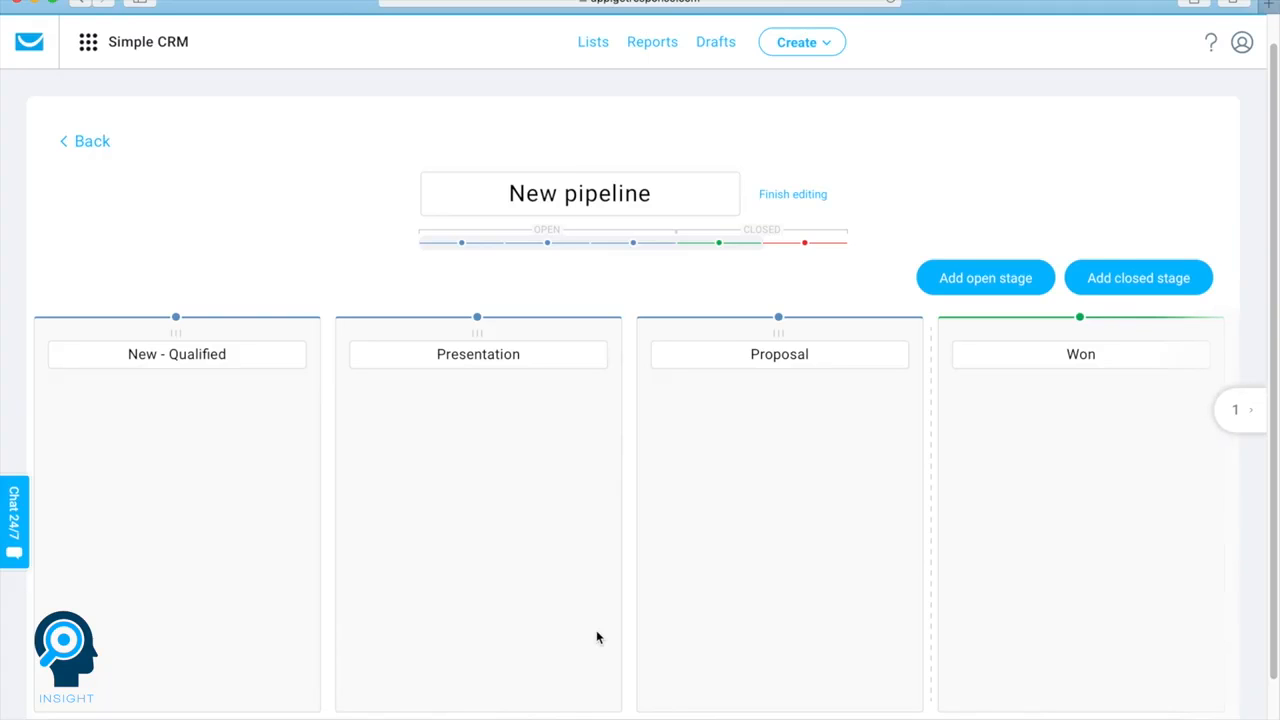
scroll(597, 637, down, 2)
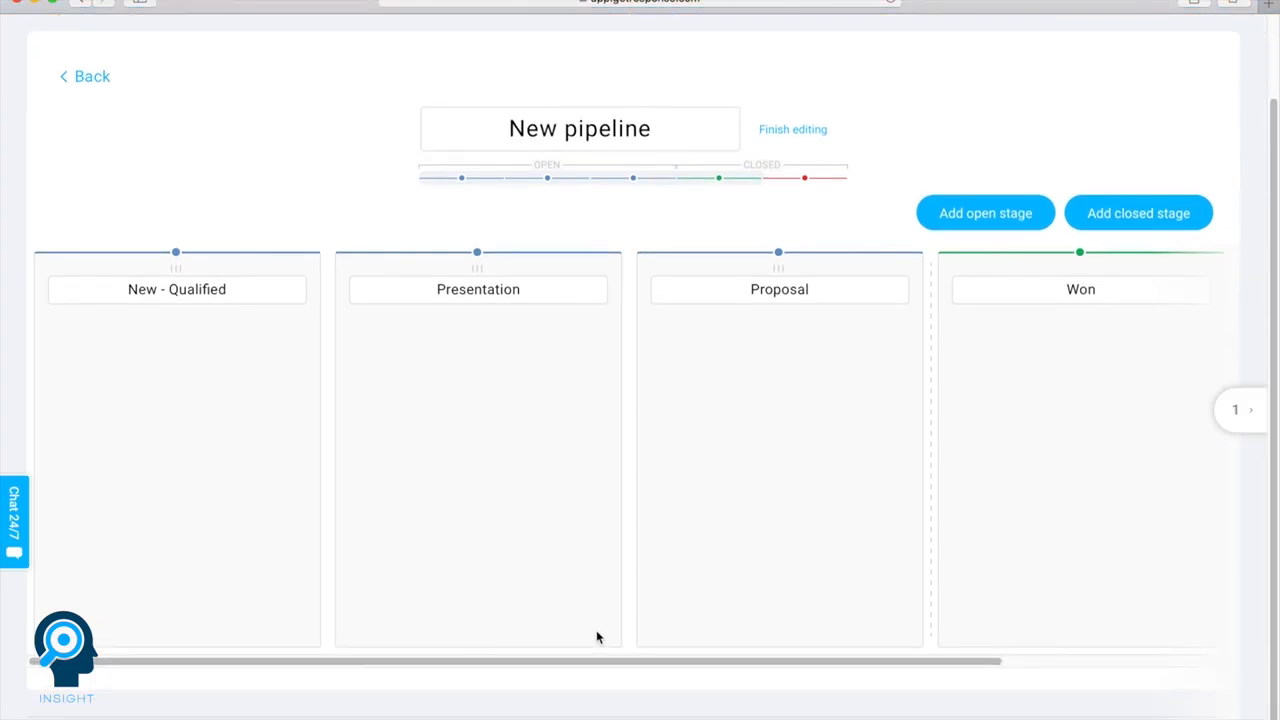
Try to create an ad in Facebook Ads, accepting the Facebook Terms of Use, and dismiss the credit card request
click(84, 38)
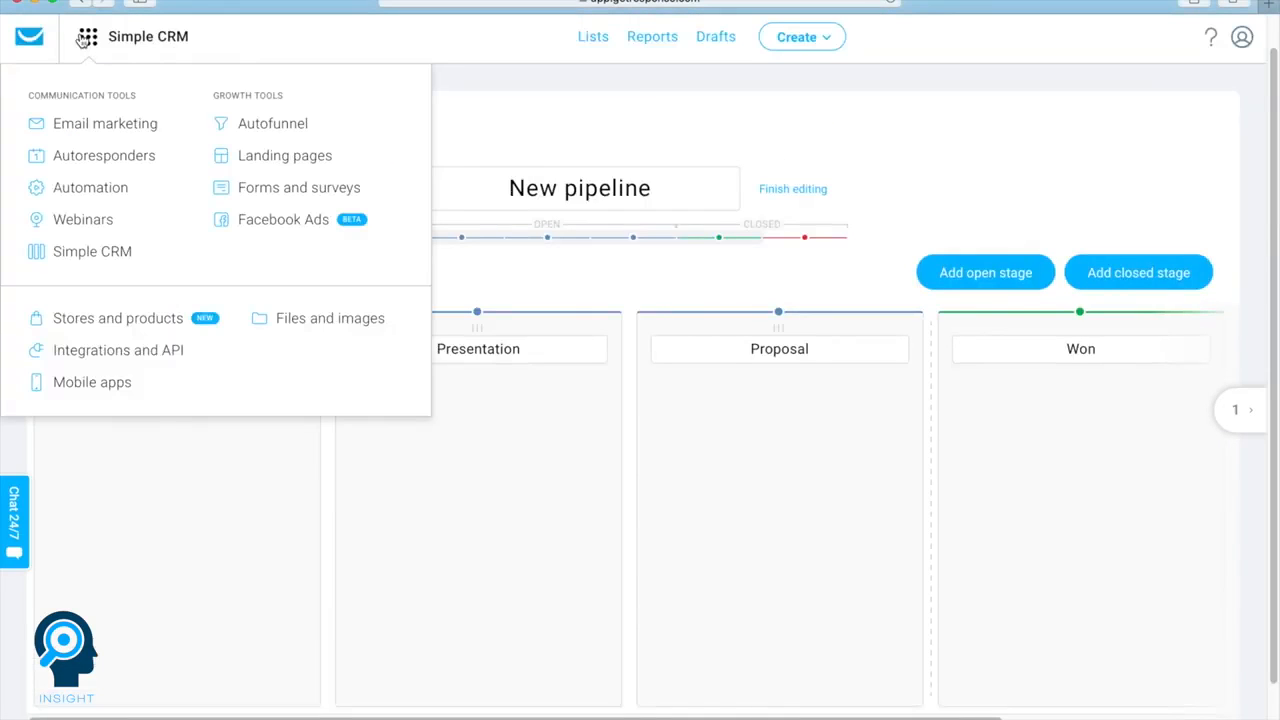
click(291, 230)
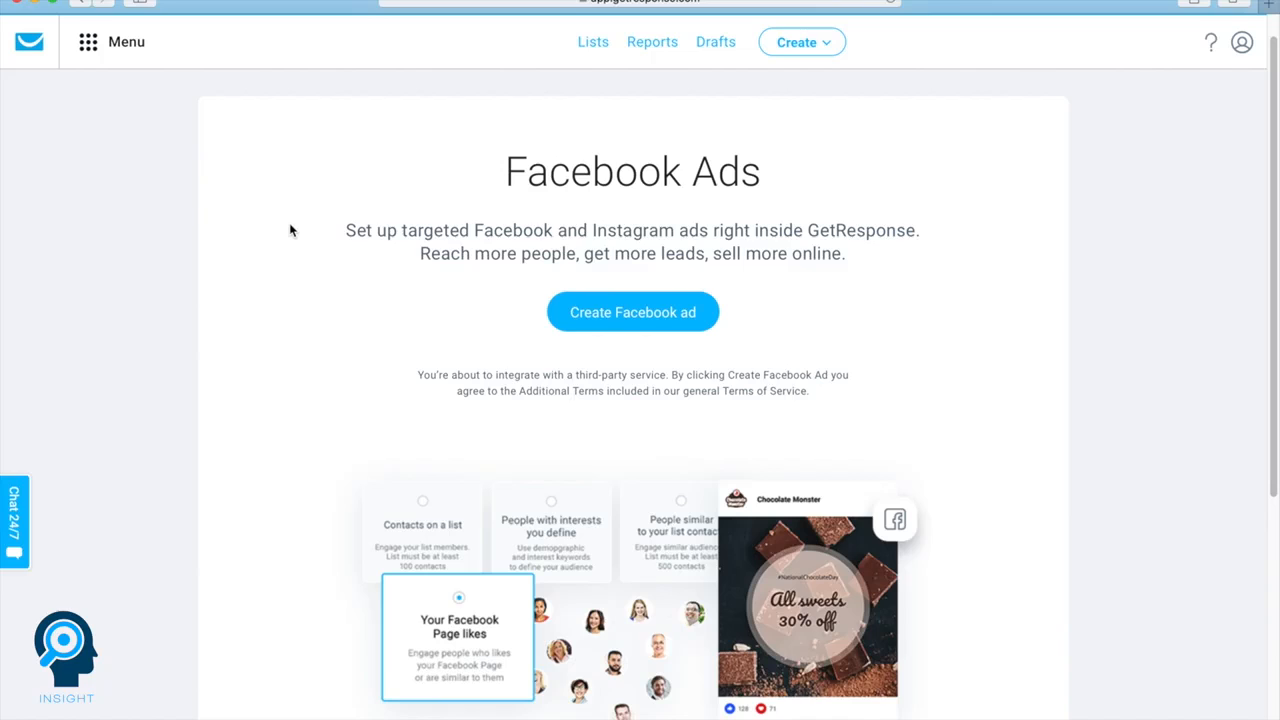
scroll(291, 230, down, 1)
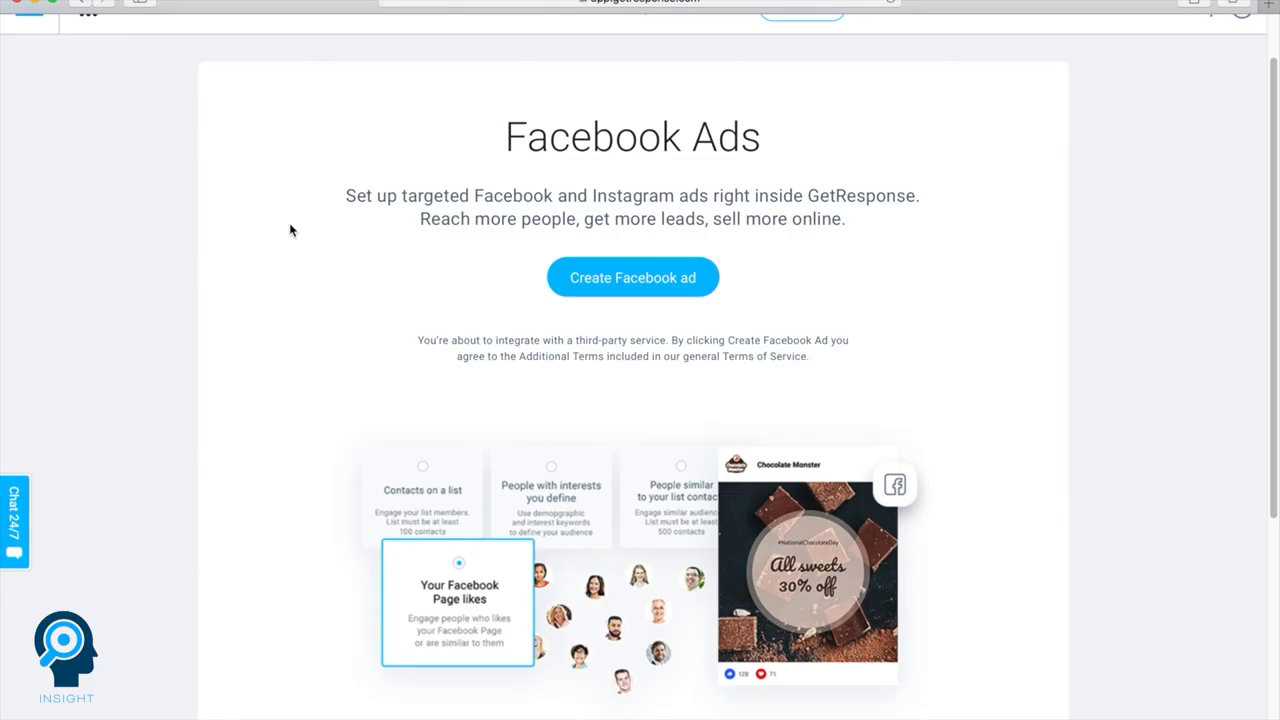
click(638, 289)
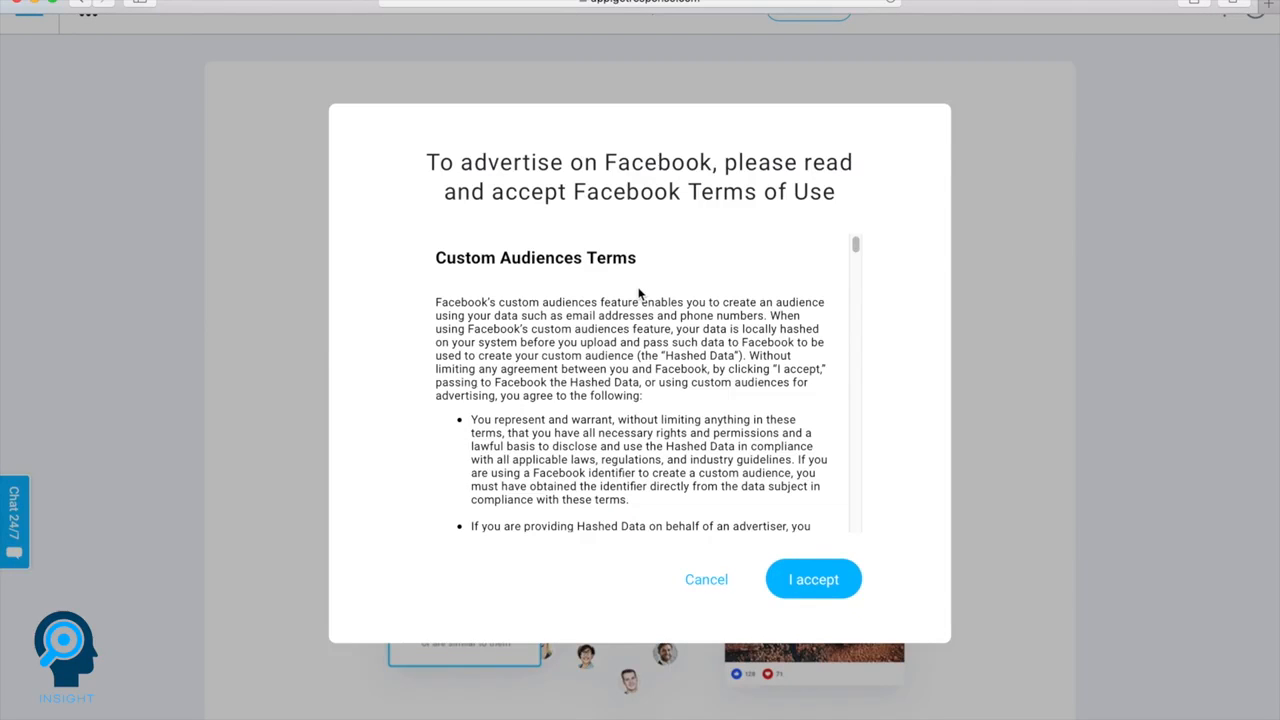
click(808, 580)
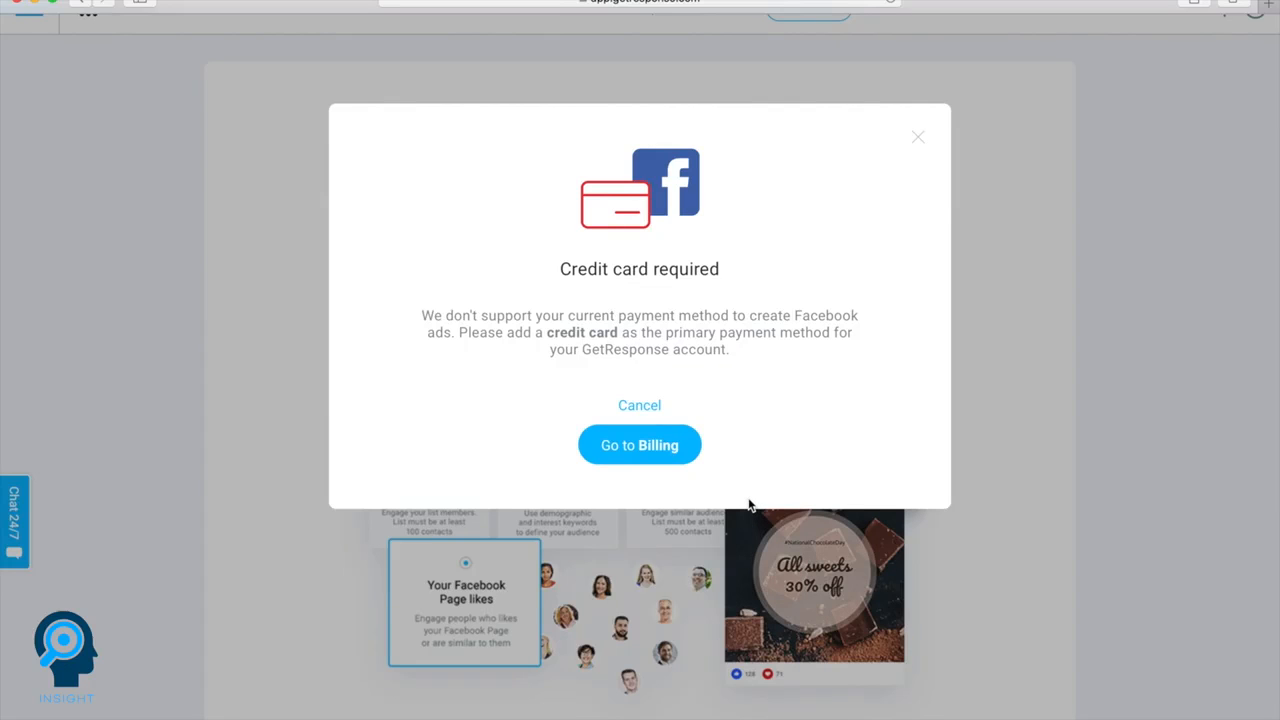
click(918, 137)
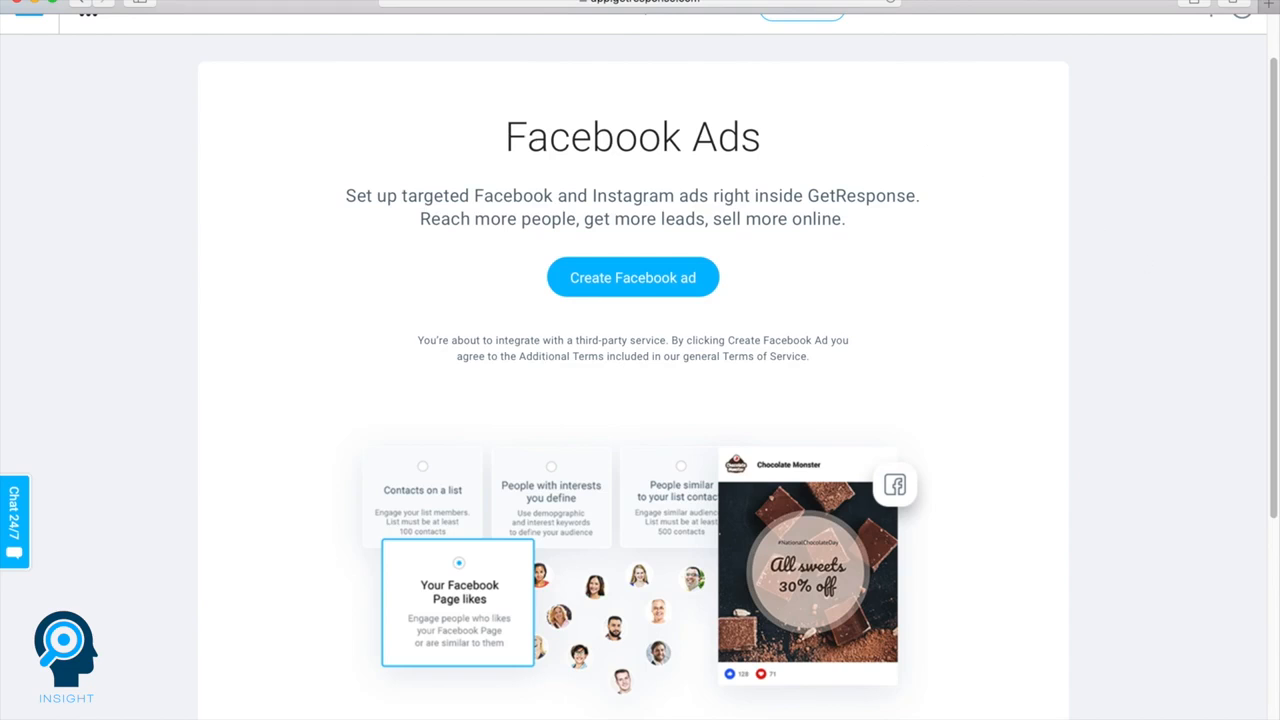